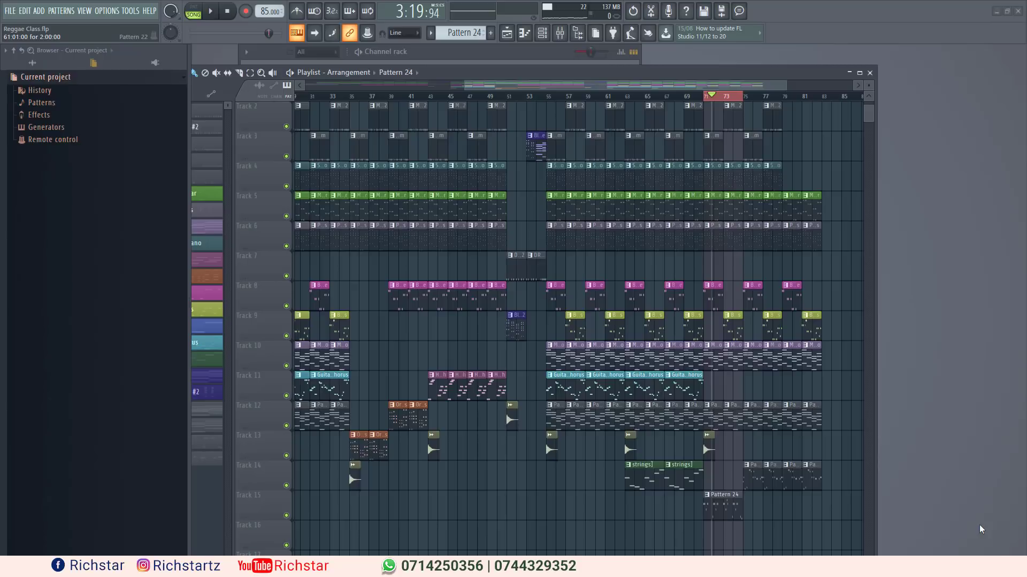
Step: Close the playlist, open the mixer and play the arrangement briefly to check the track levels
click(869, 73)
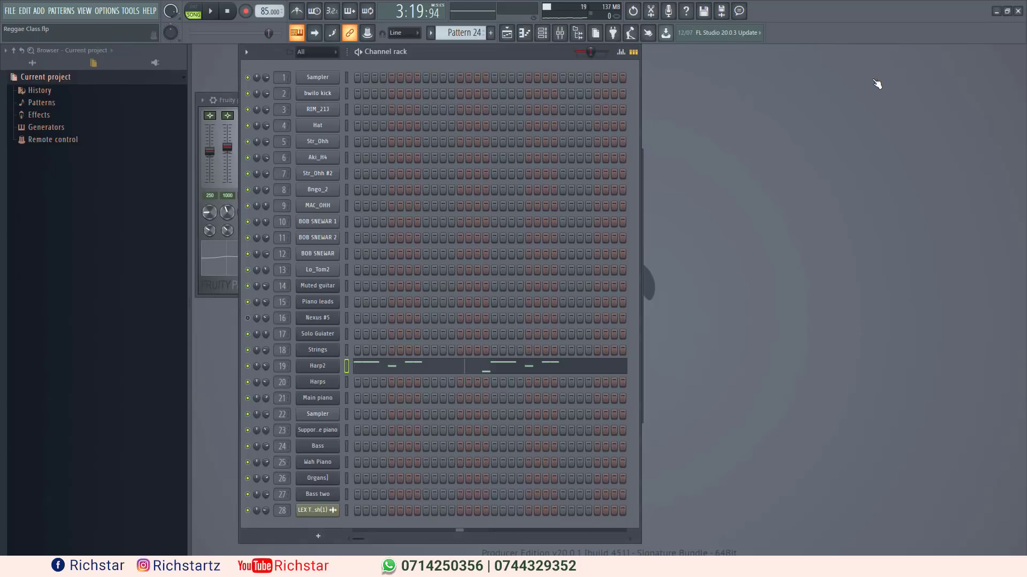
click(561, 34)
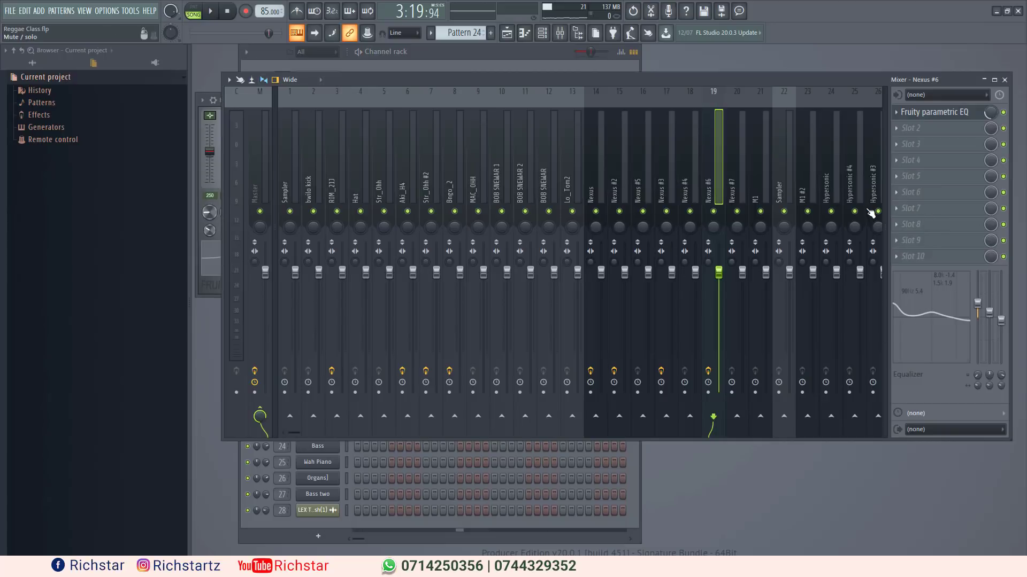
key(space)
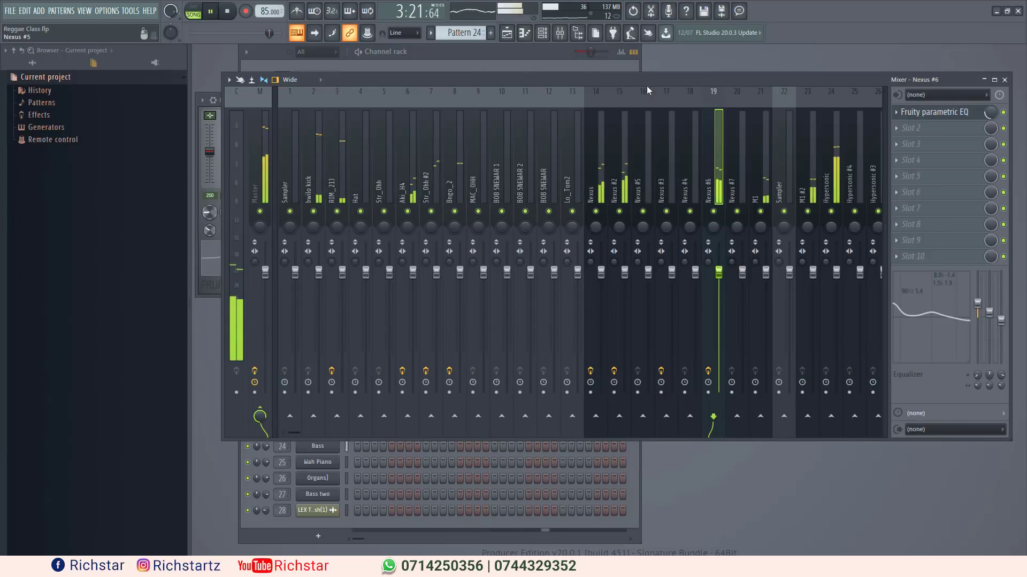
drag(646, 86, 648, 110)
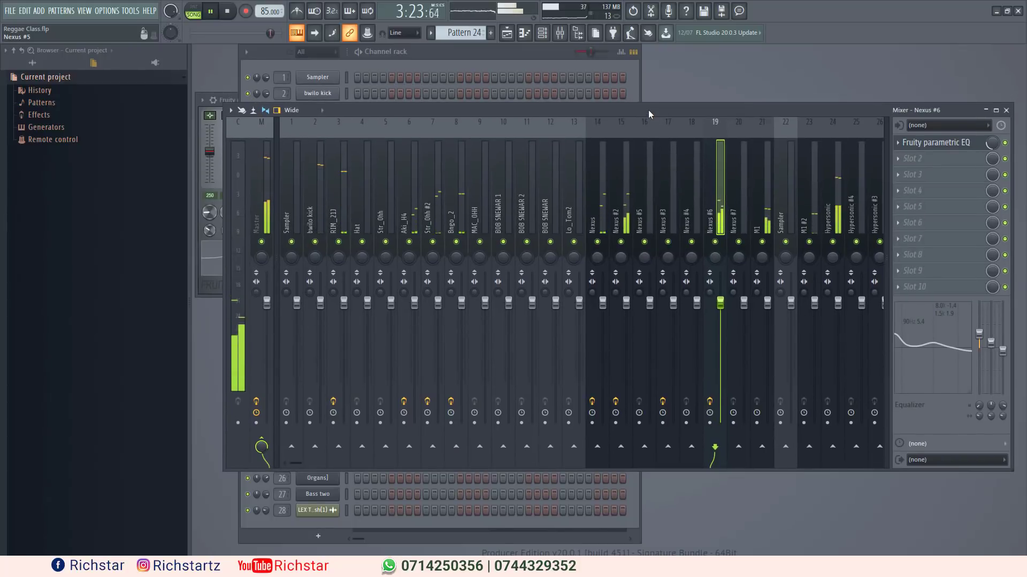
key(space)
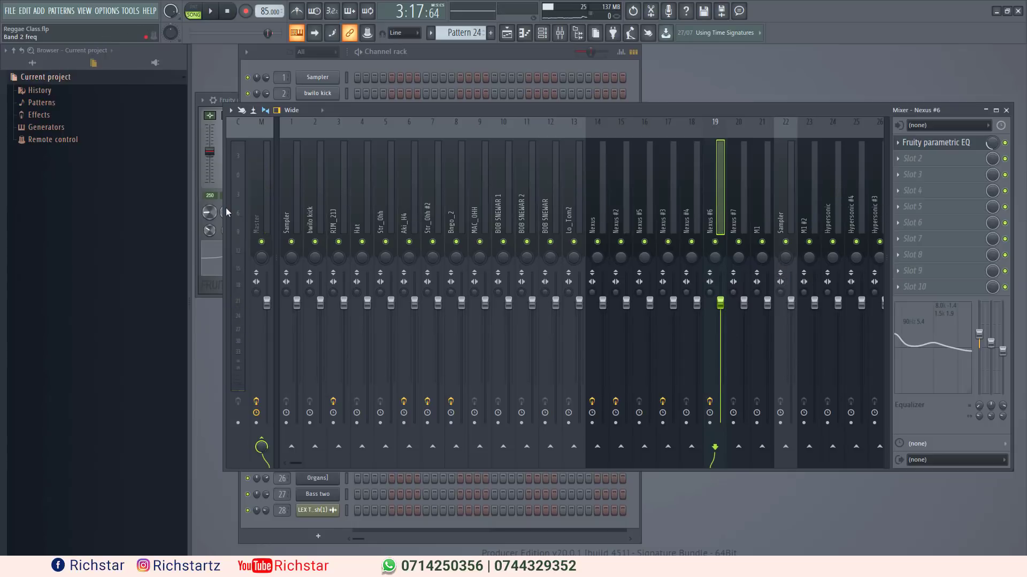
Step: Hide the browser and widen the mixer to show tracks 1 to 33, checking the levels with a short playback
drag(224, 207, 175, 200)
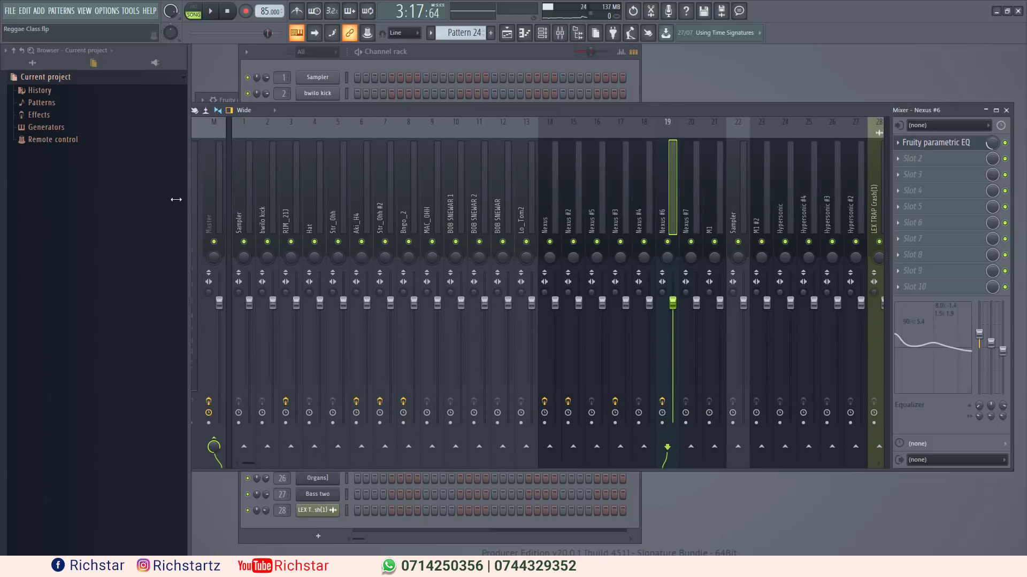
click(581, 40)
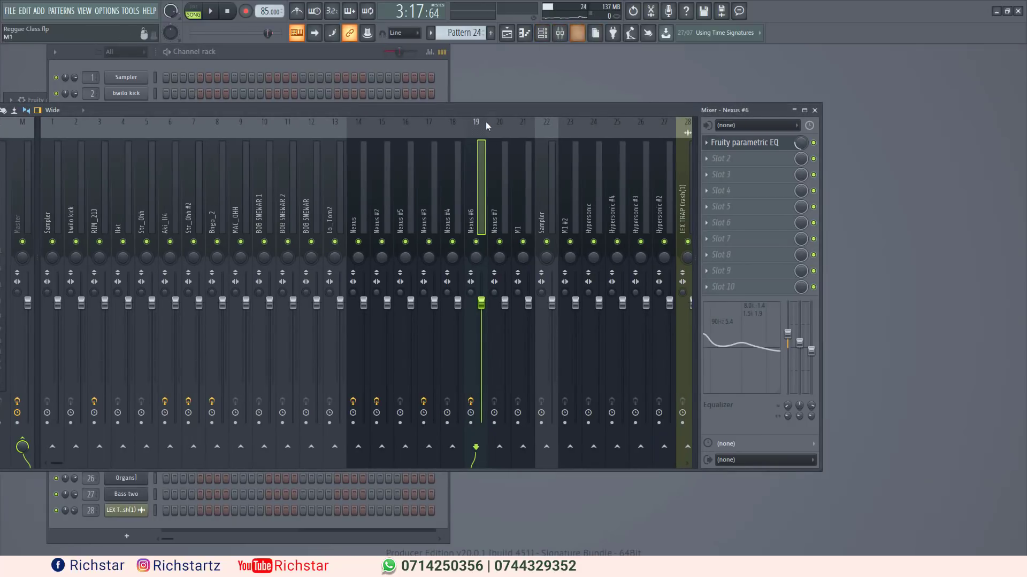
drag(561, 110, 603, 192)
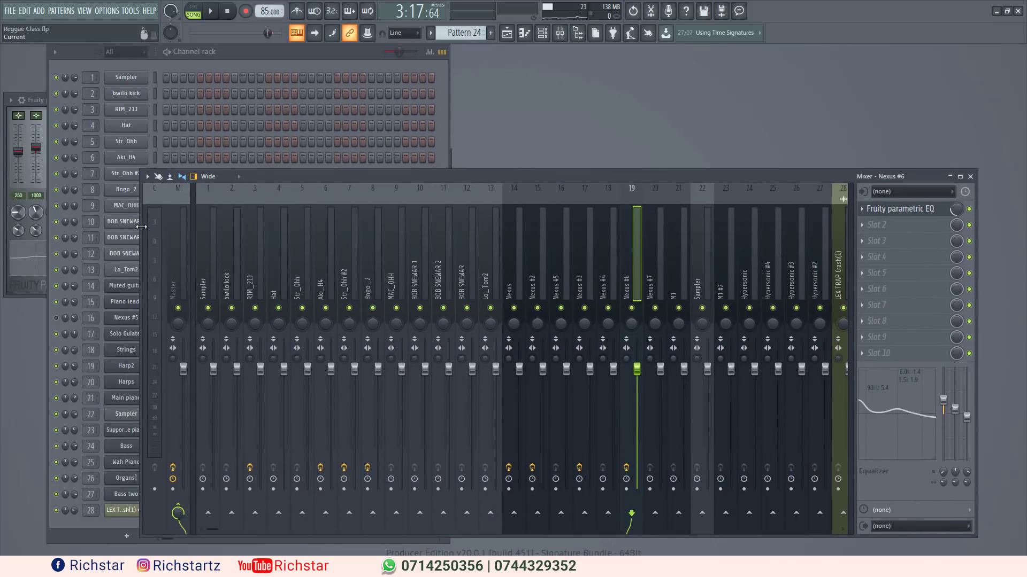
drag(142, 227, 15, 236)
key(space)
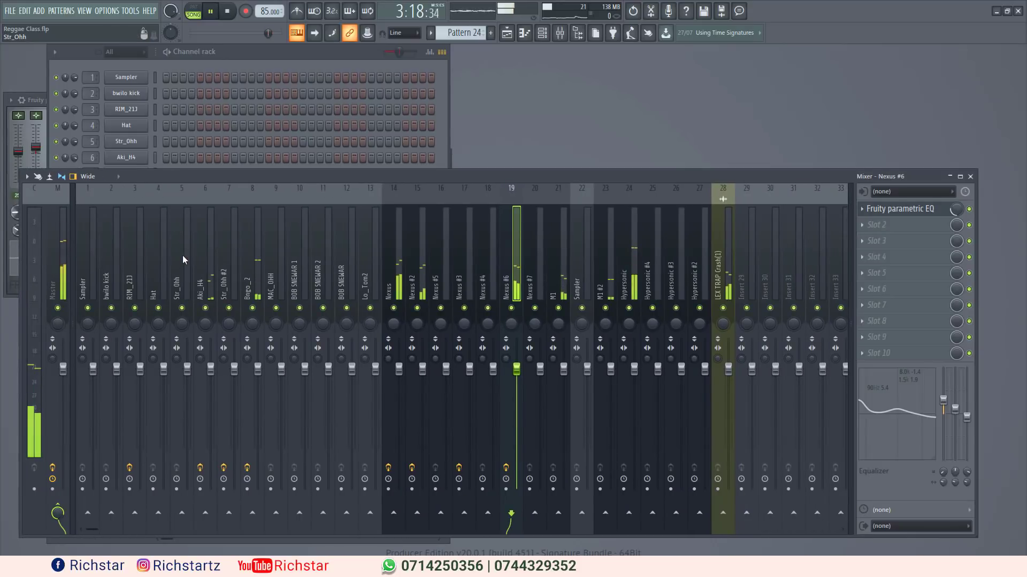
key(space)
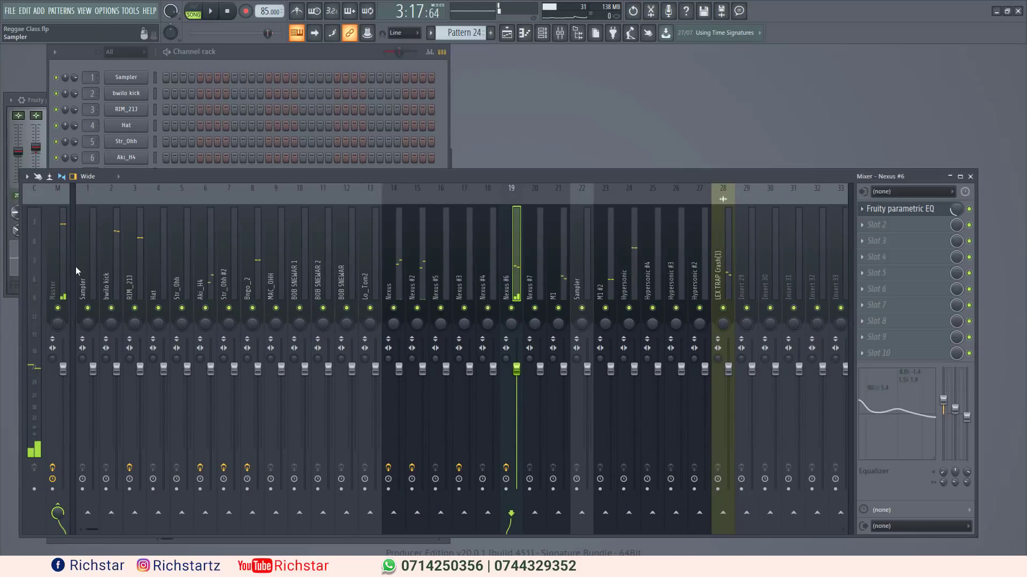
click(81, 265)
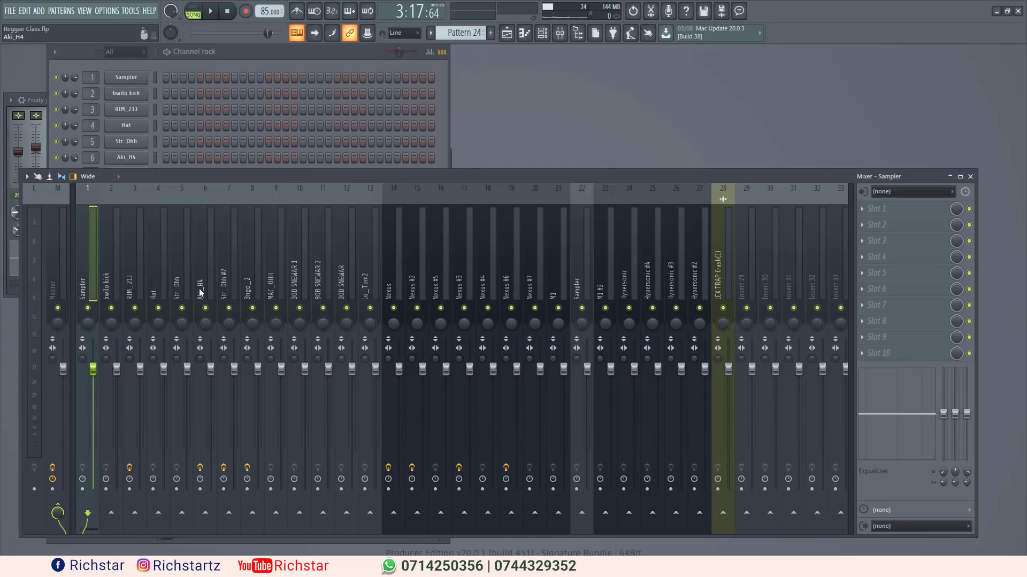
key(ctrl+shift)
ctrl+shift+click(83, 226)
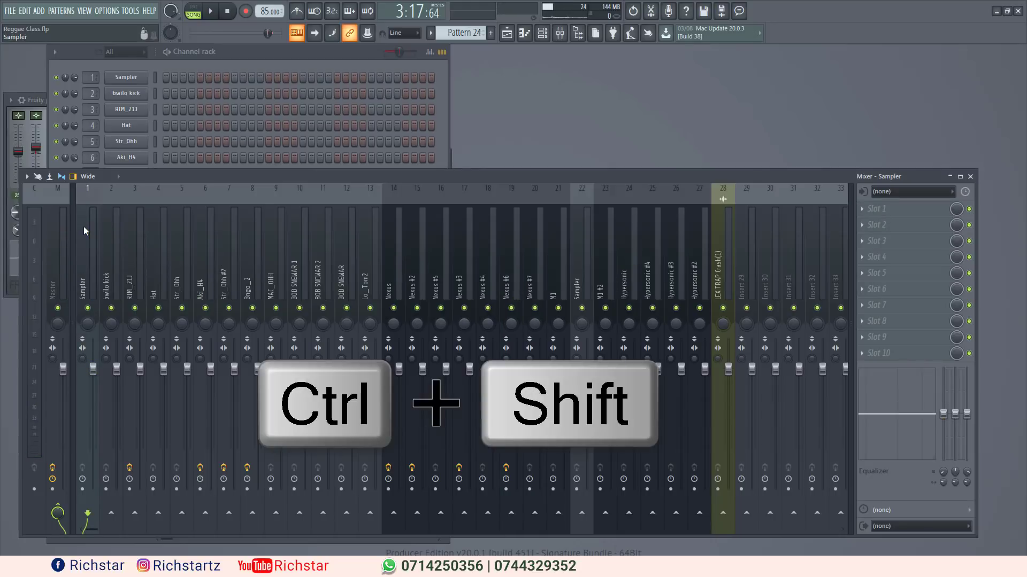
ctrl+shift+click(84, 226)
ctrl+shift+click(110, 228)
ctrl+shift+click(134, 222)
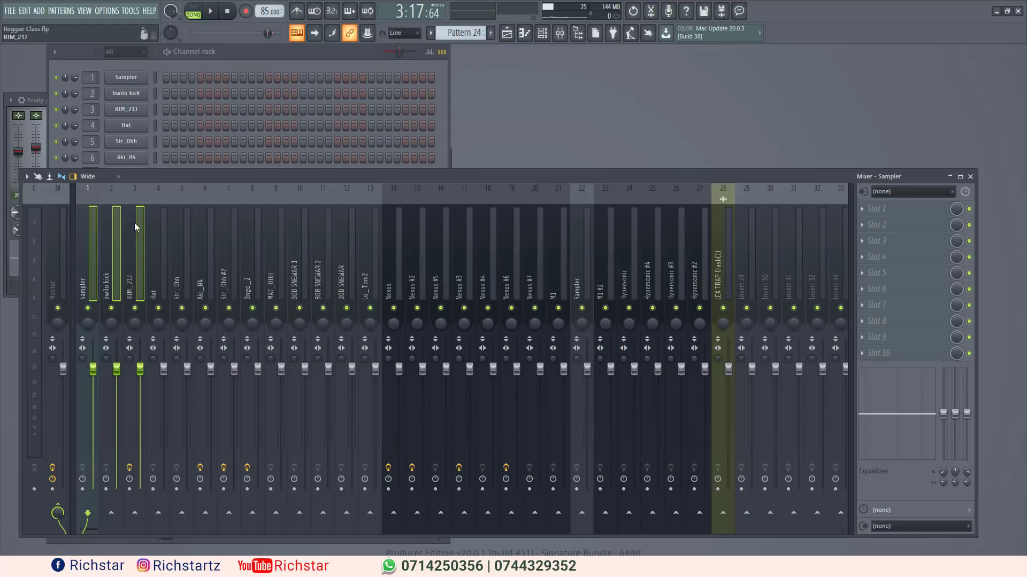
key(Right)
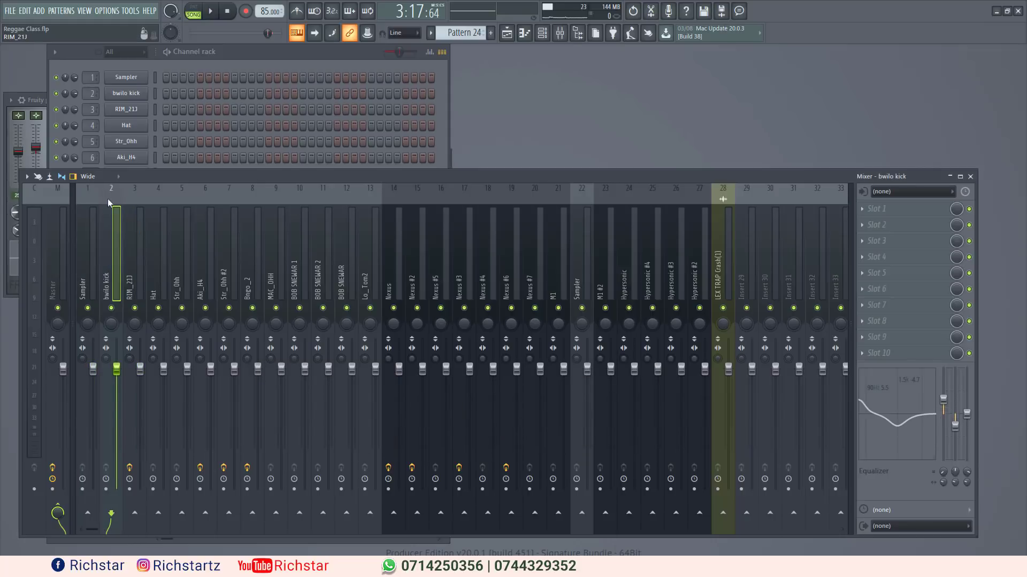
Step: Select mixer tracks 1 to 28, from Sampler to LEX TRAP Crash, and lower their volume faders together during playback
click(77, 219)
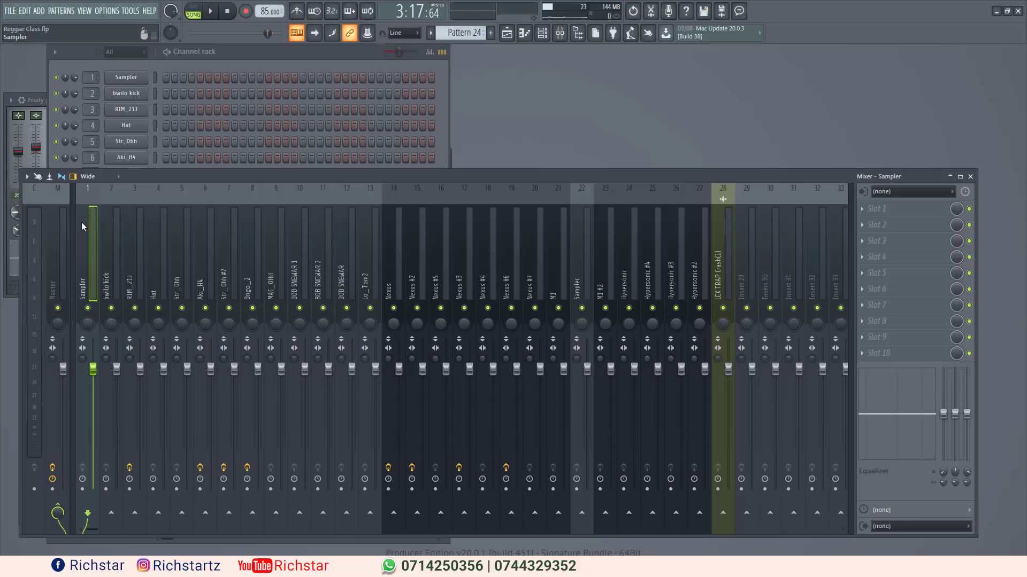
ctrl+shift+click(109, 221)
ctrl+shift+click(131, 224)
ctrl+shift+click(155, 219)
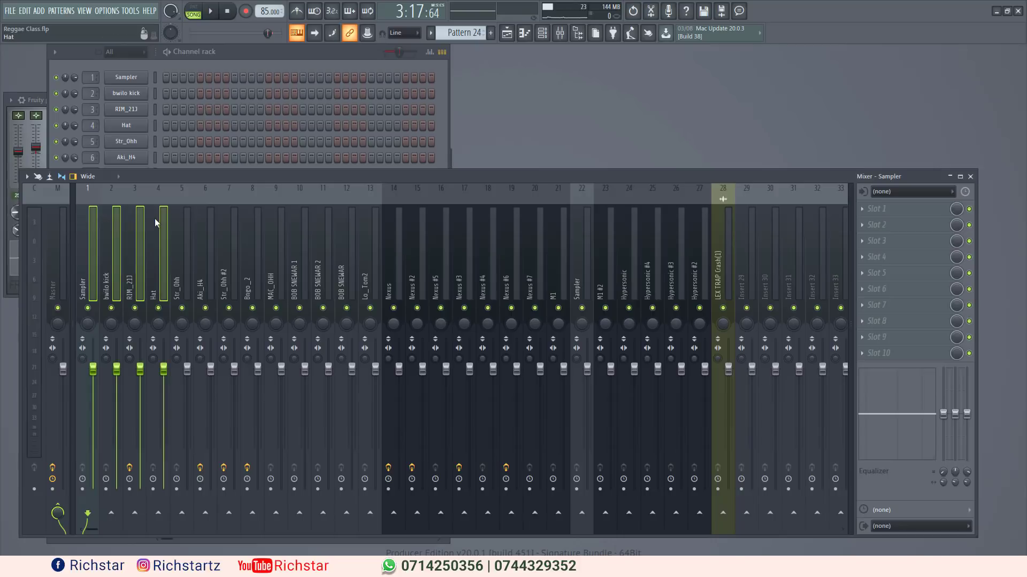
ctrl+shift+click(180, 220)
ctrl+shift+click(206, 217)
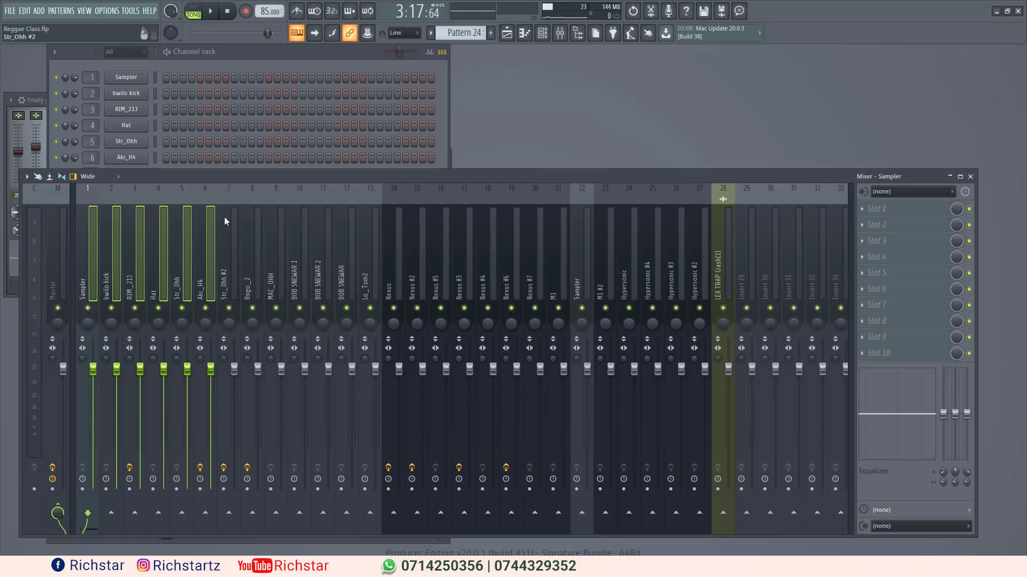
ctrl+shift+click(225, 216)
ctrl+shift+click(257, 219)
ctrl+shift+click(279, 215)
ctrl+shift+click(303, 216)
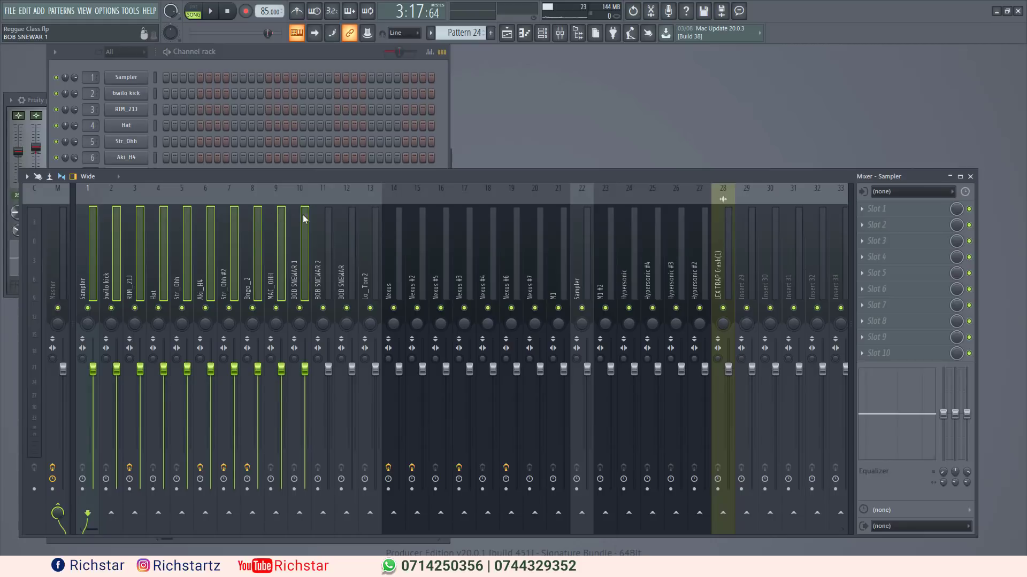
ctrl+shift+click(327, 229)
ctrl+shift+click(351, 230)
ctrl+shift+click(374, 228)
ctrl+shift+click(397, 229)
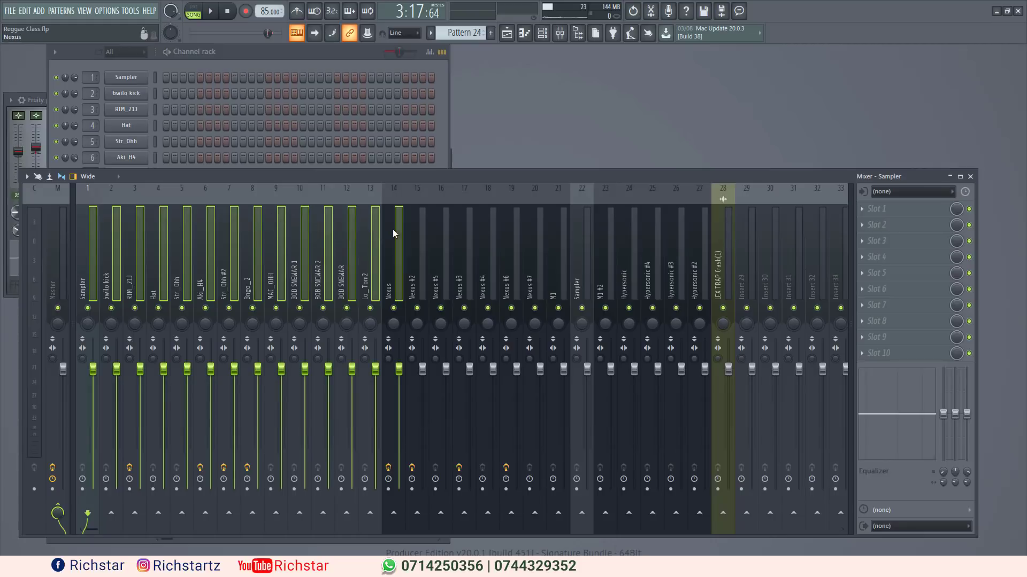
ctrl+shift+click(420, 230)
ctrl+shift+click(445, 226)
ctrl+shift+click(468, 228)
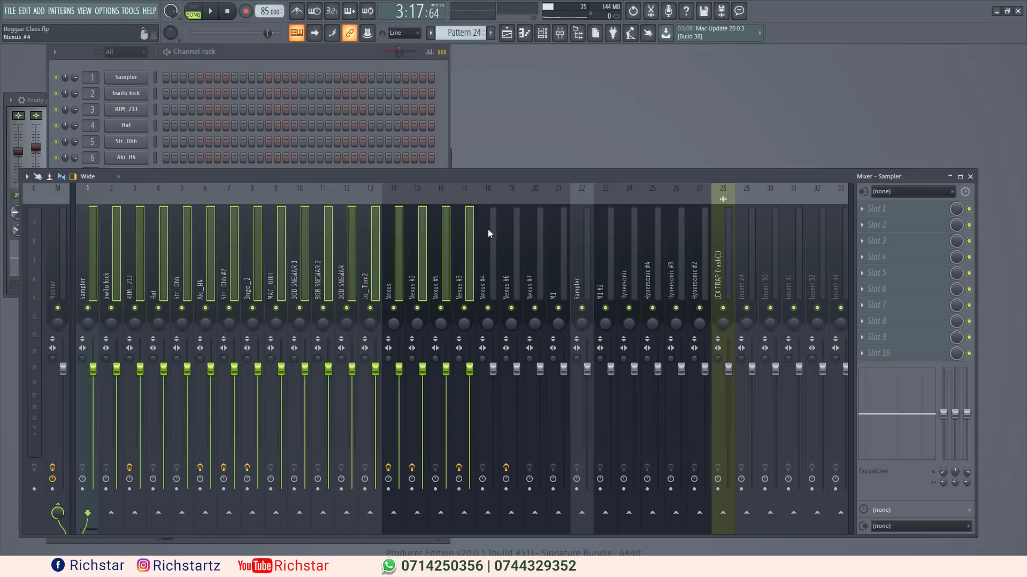
ctrl+shift+click(493, 230)
ctrl+shift+click(516, 235)
ctrl+shift+click(539, 234)
ctrl+shift+click(563, 236)
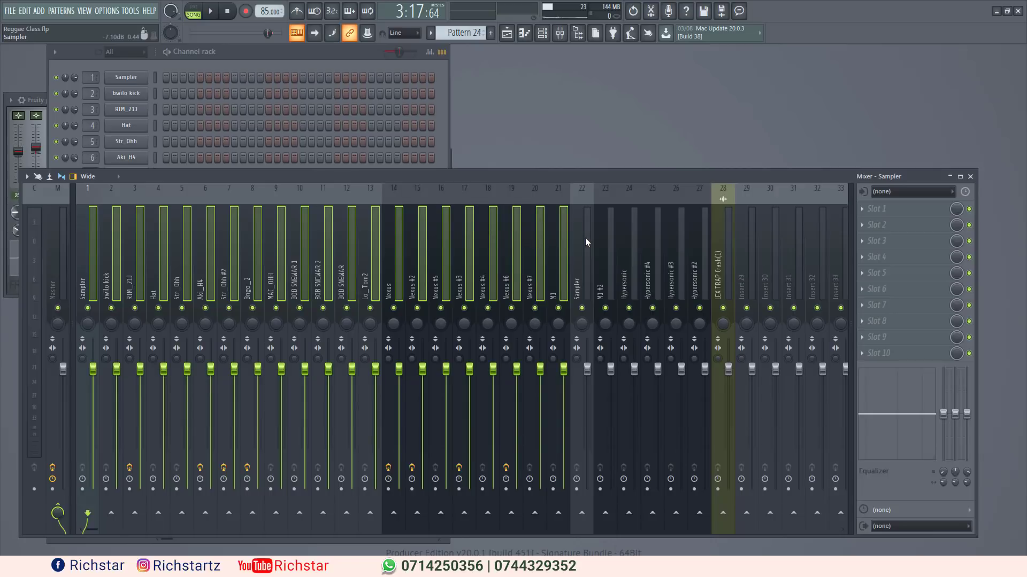
ctrl+shift+click(586, 237)
ctrl+shift+click(604, 239)
ctrl+shift+click(629, 239)
ctrl+shift+click(653, 241)
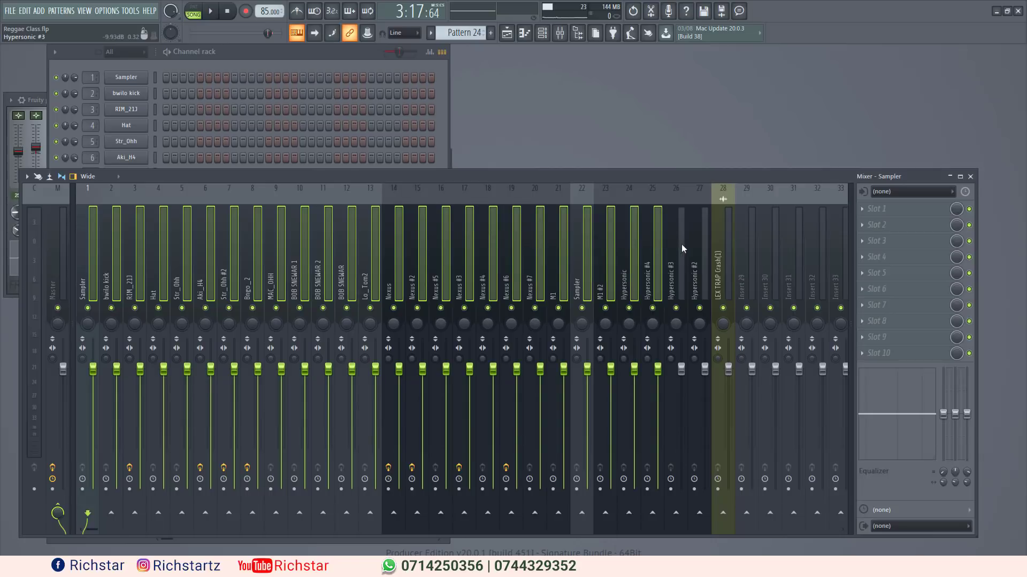
ctrl+shift+click(675, 243)
ctrl+shift+click(694, 246)
ctrl+shift+click(723, 249)
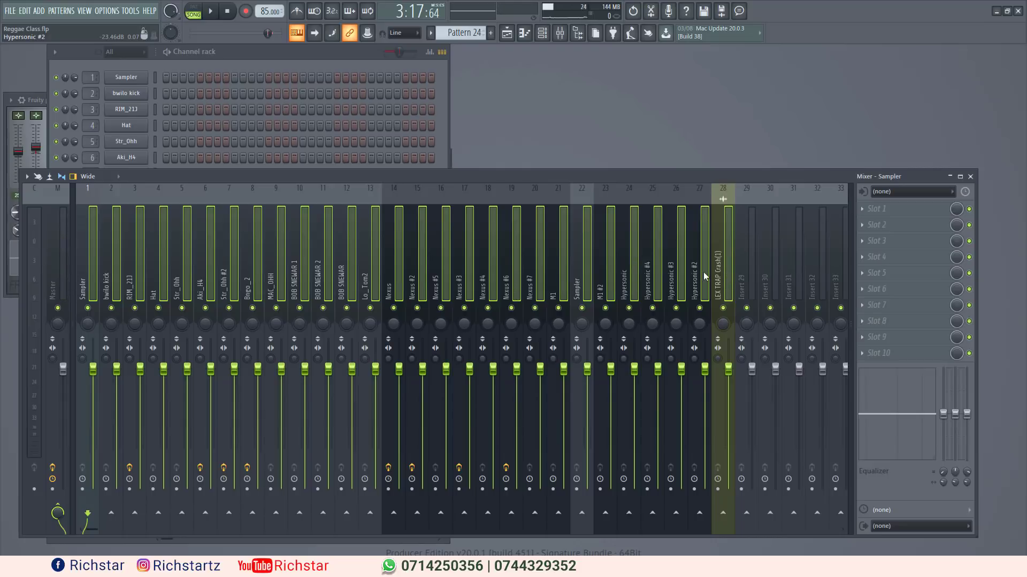
key(space)
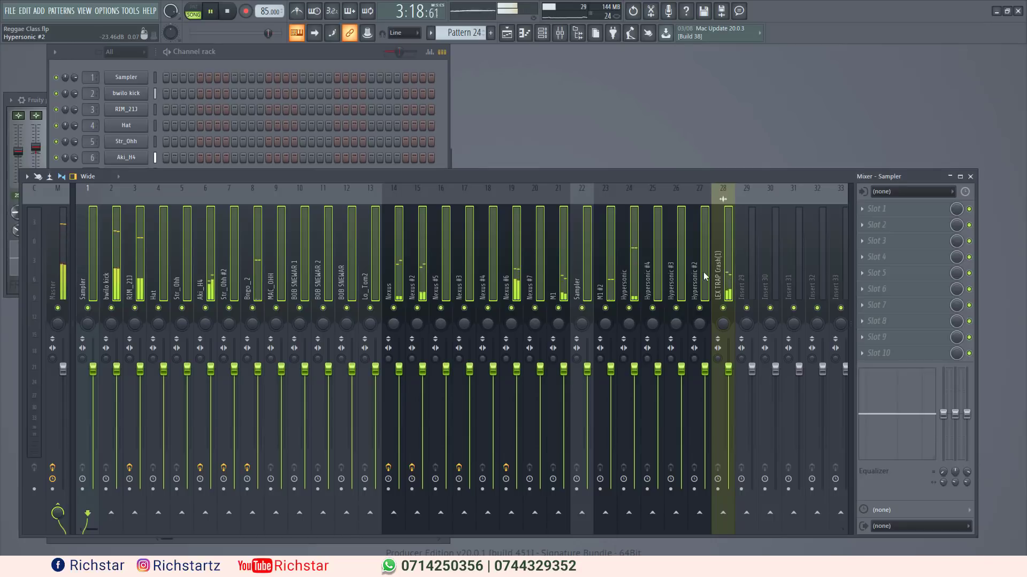
drag(116, 369, 93, 410)
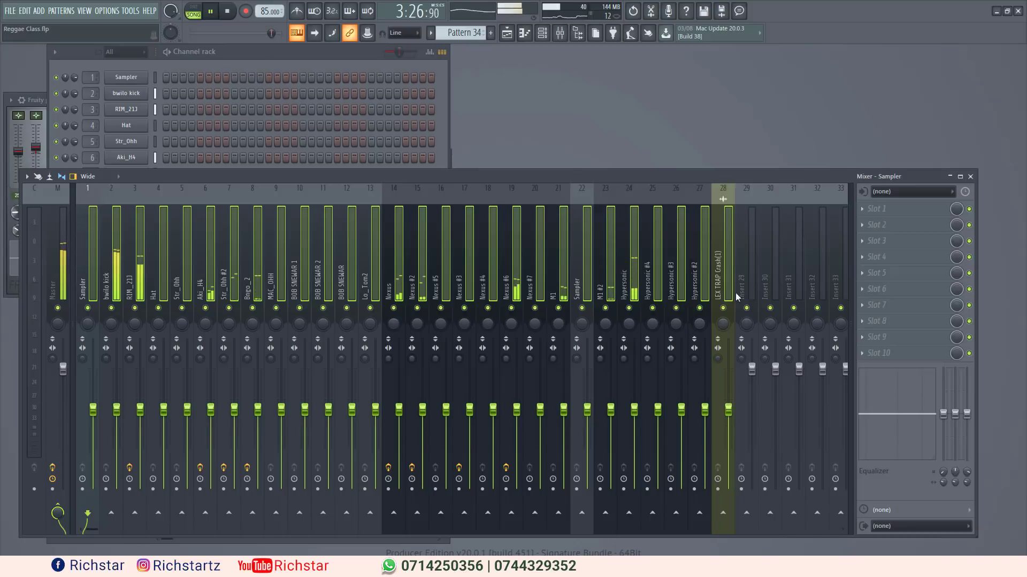
click(741, 271)
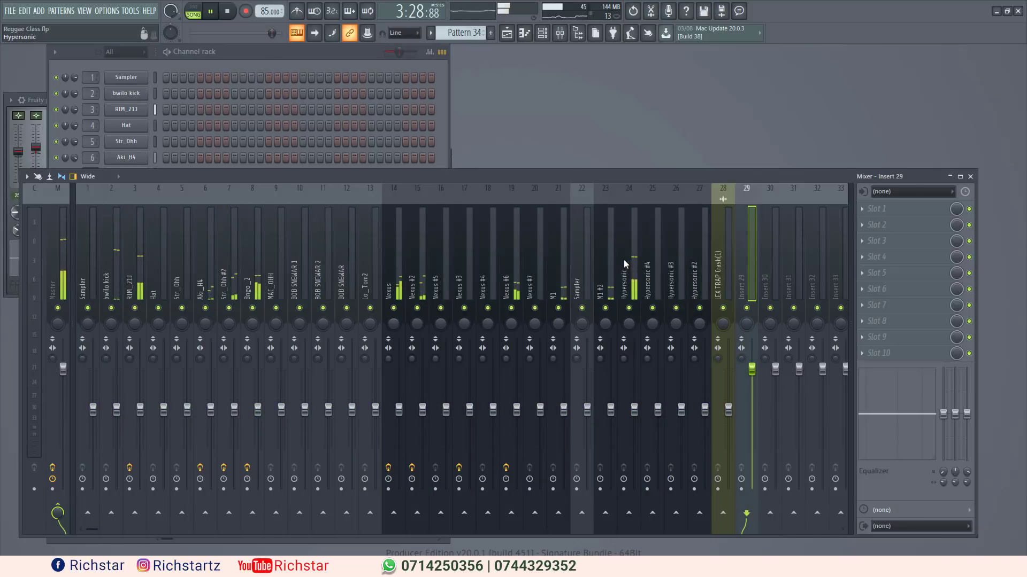
Step: Lower the volume faders of Nexus #6 and Nexus #7 further, to a matching level below the other tracks
click(530, 255)
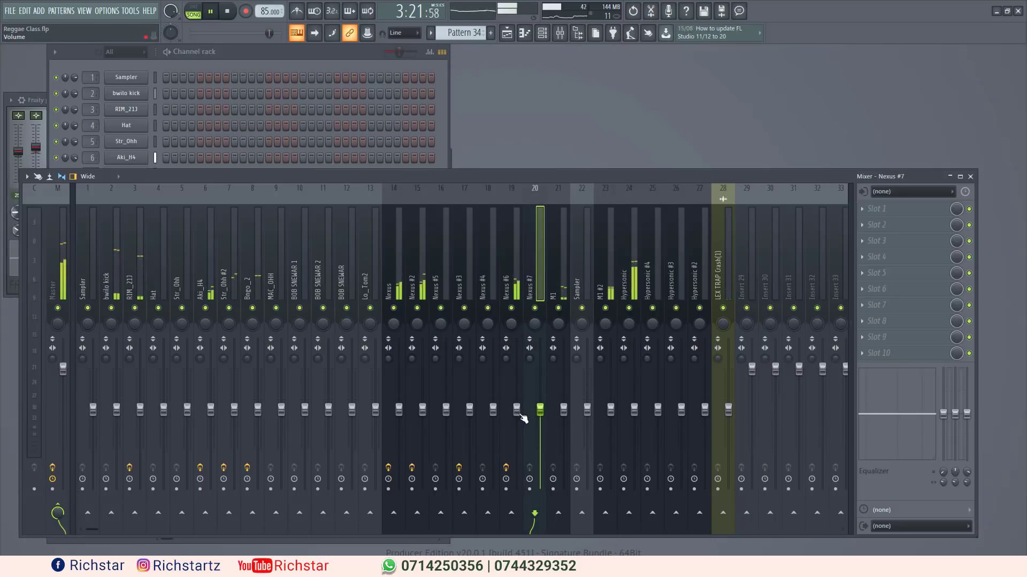
drag(517, 409, 517, 419)
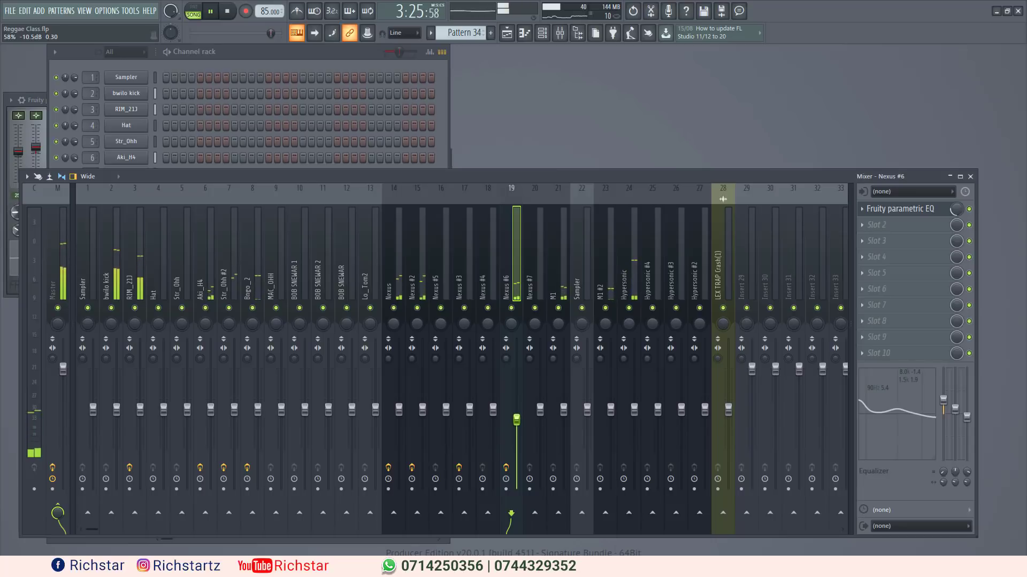
mouse_move(517, 419)
mouse_down()
mouse_move(540, 412)
mouse_move(540, 428)
mouse_move(516, 428)
mouse_up()
click(516, 427)
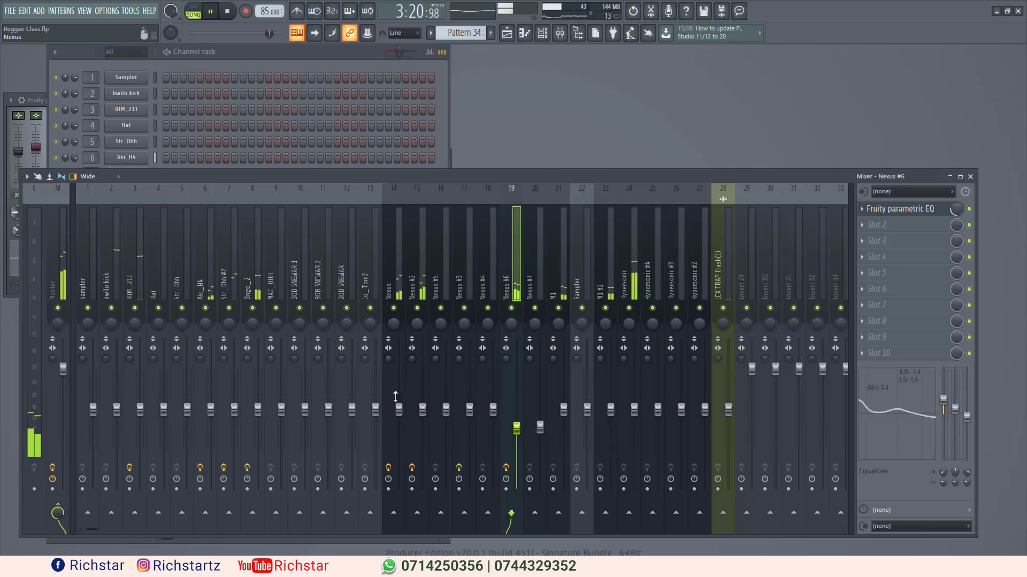
Step: Set playback to loop over bars 63 to 70 in the playlist and return to the mixer
key(F5)
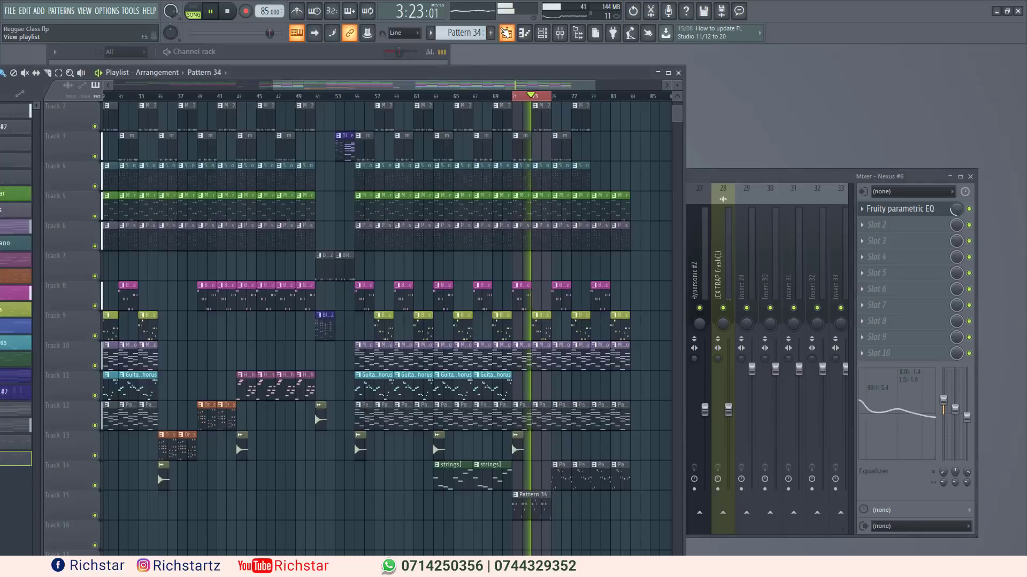
click(422, 97)
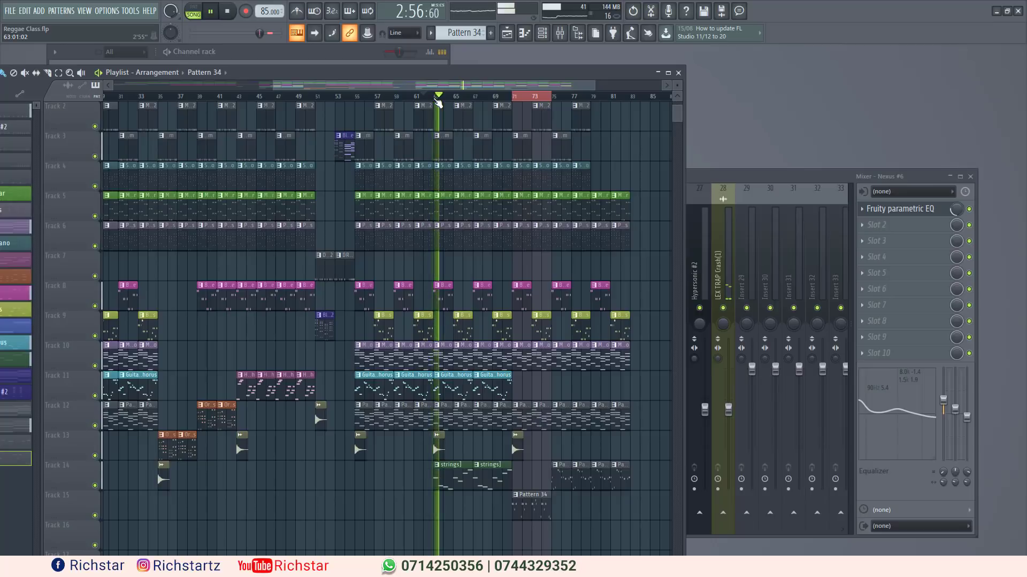
drag(436, 101, 504, 109)
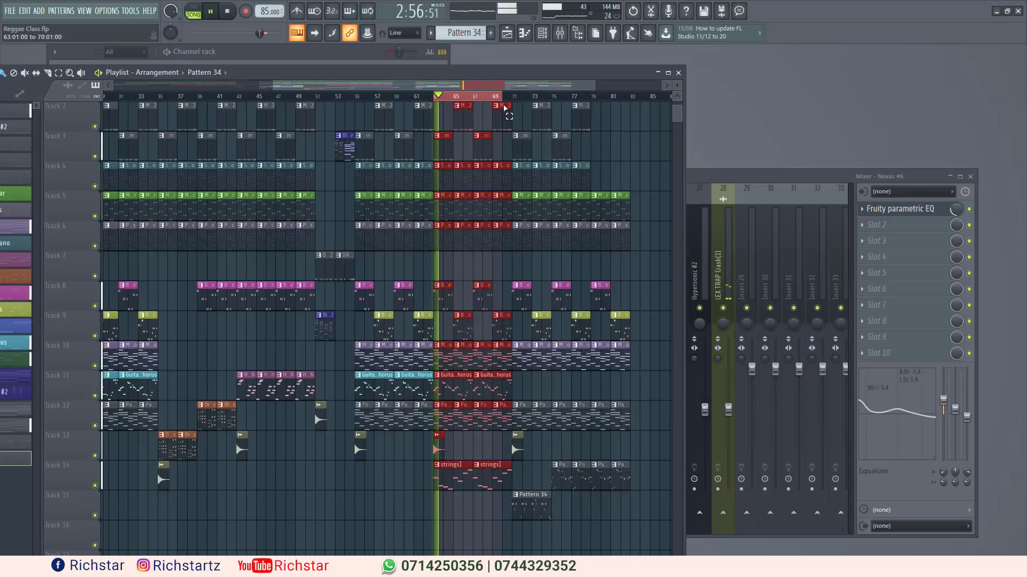
click(678, 73)
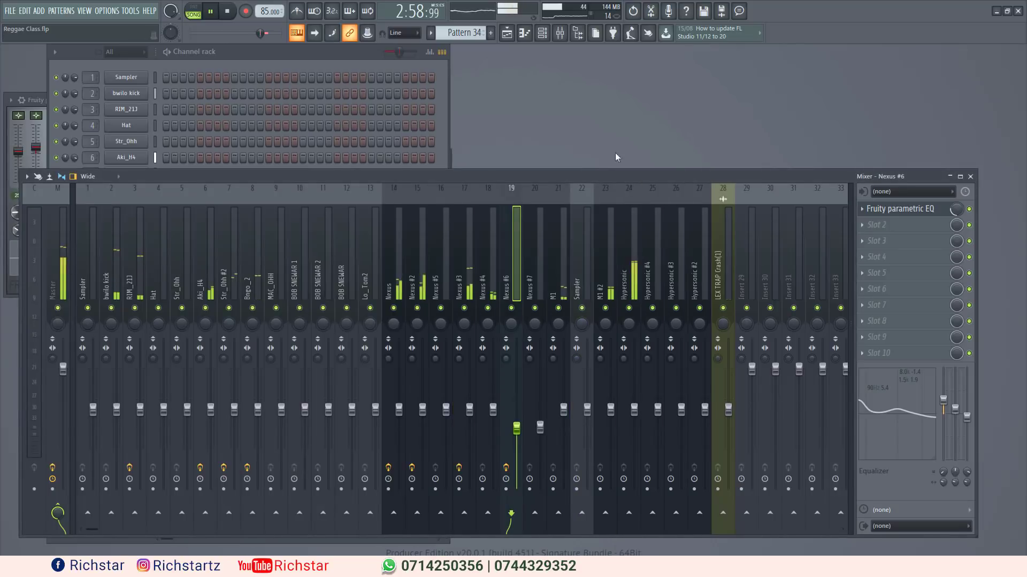
Step: Select the Nexus #4 mixer track and toggle its mute off and on to identify its sound in the mix
click(411, 258)
click(487, 262)
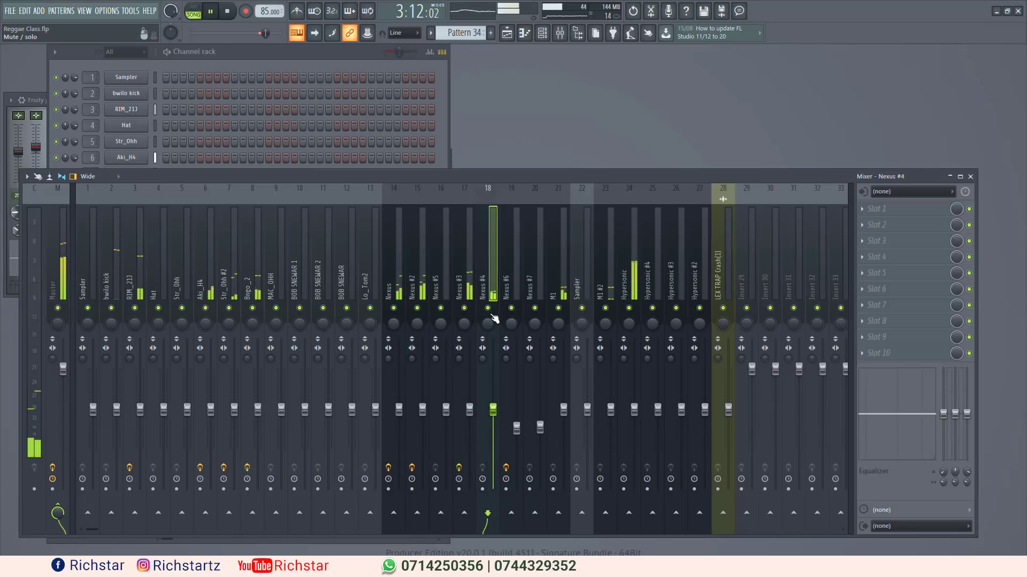
click(488, 309)
click(487, 308)
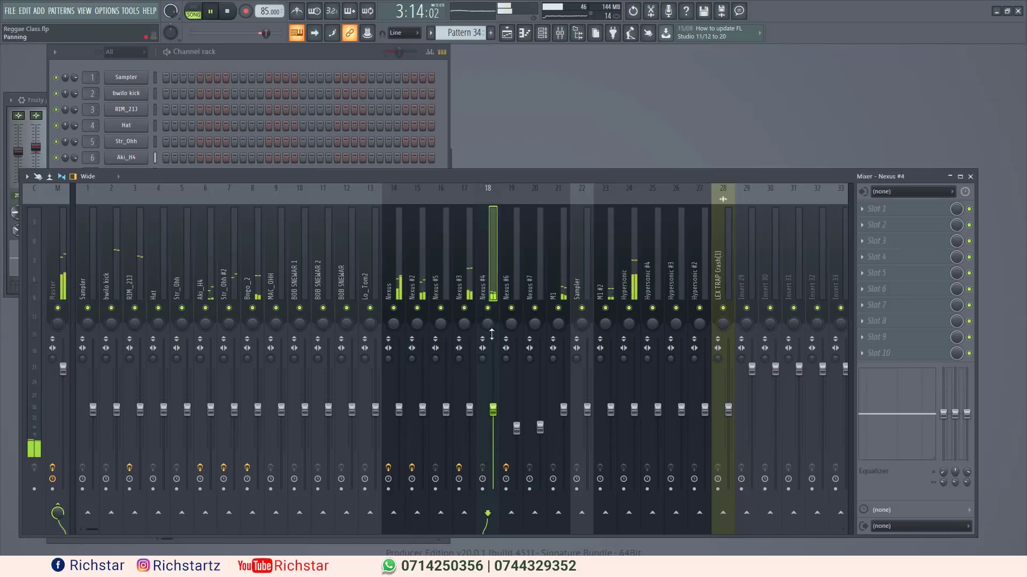
Step: Lower the volume faders of Nexus #4 and Nexus #3 below the level of the other tracks
drag(493, 410, 493, 432)
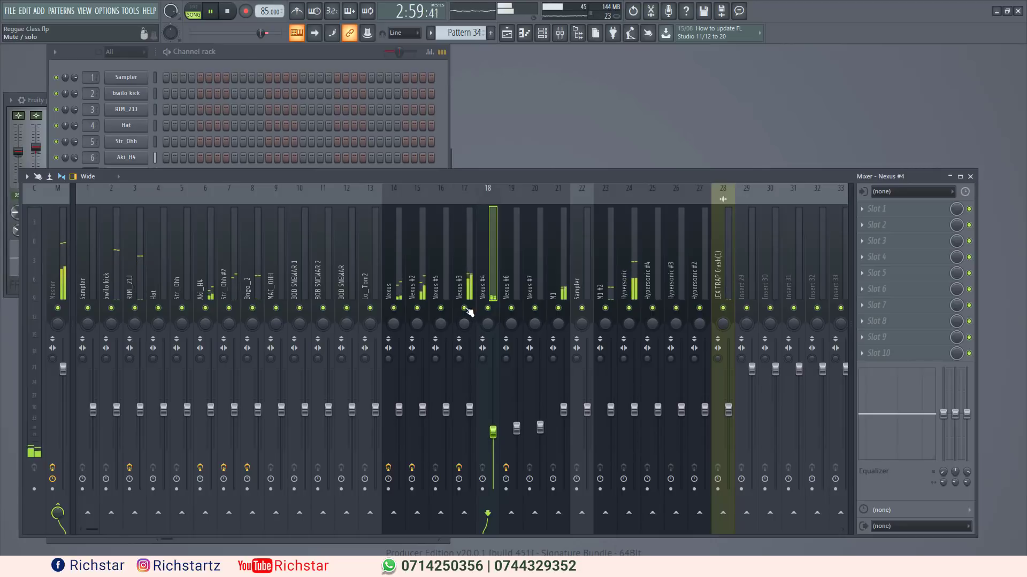
drag(469, 410, 470, 419)
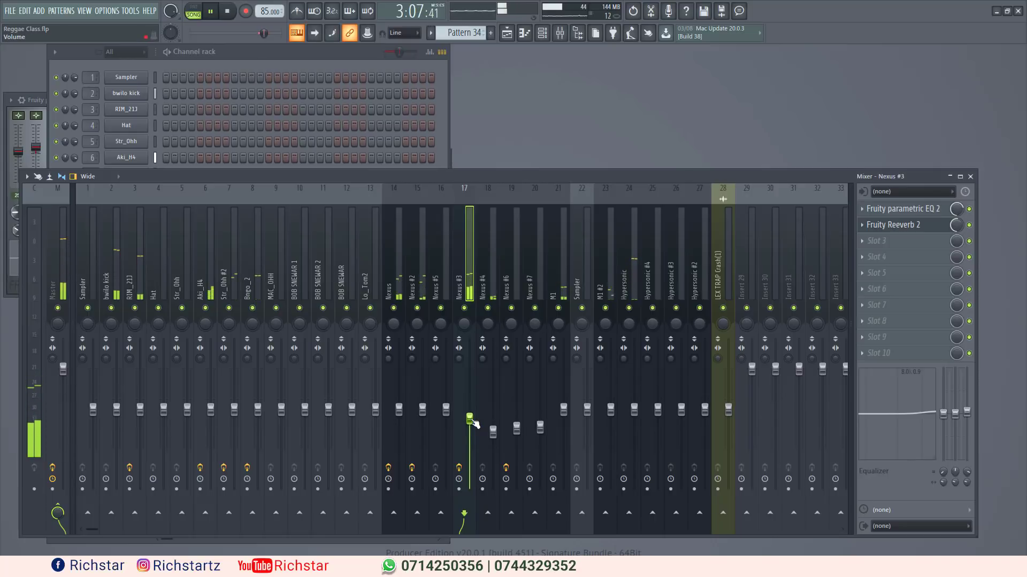
drag(469, 419, 470, 422)
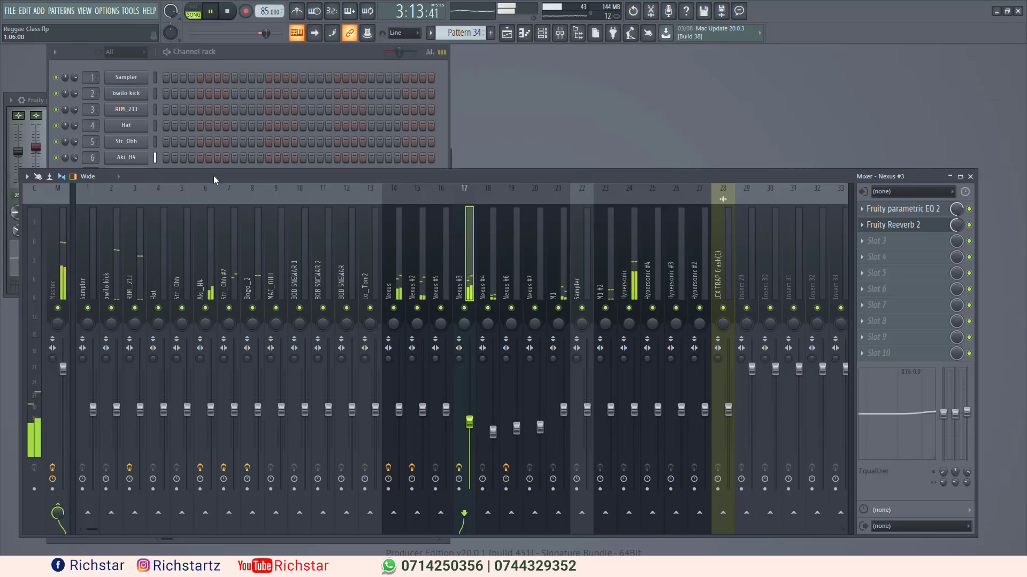
Step: Lower the Str_Ohh #2 volume fader well below its neighbours and reduce the Aki_H4 volume slightly
drag(215, 176, 335, 141)
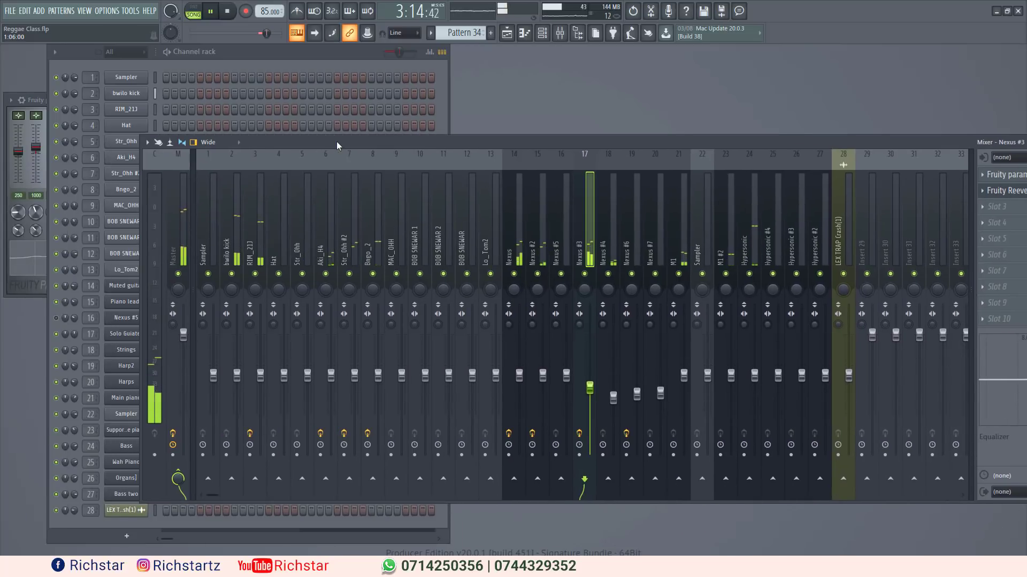
click(342, 230)
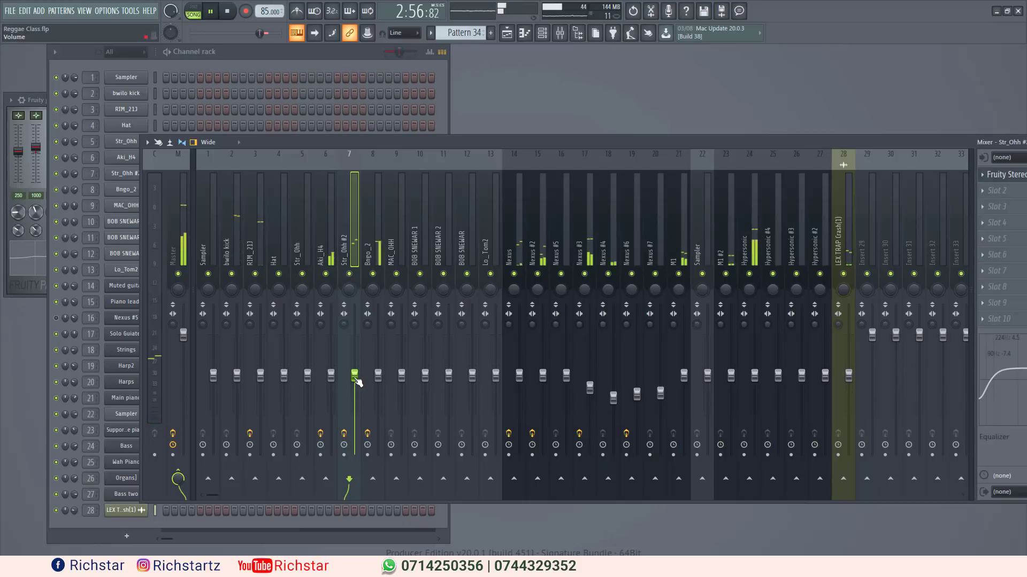
drag(356, 380, 355, 408)
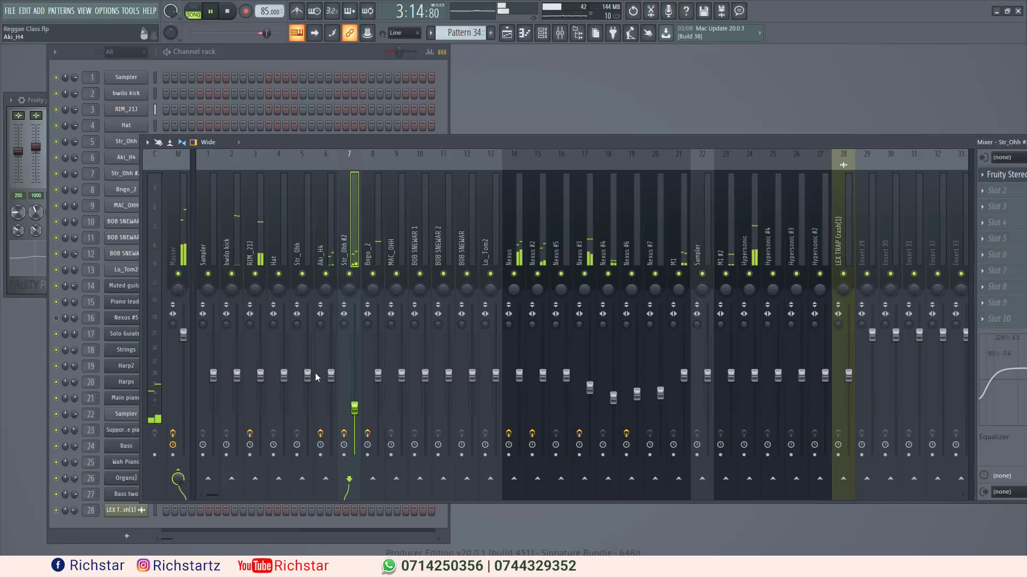
click(323, 256)
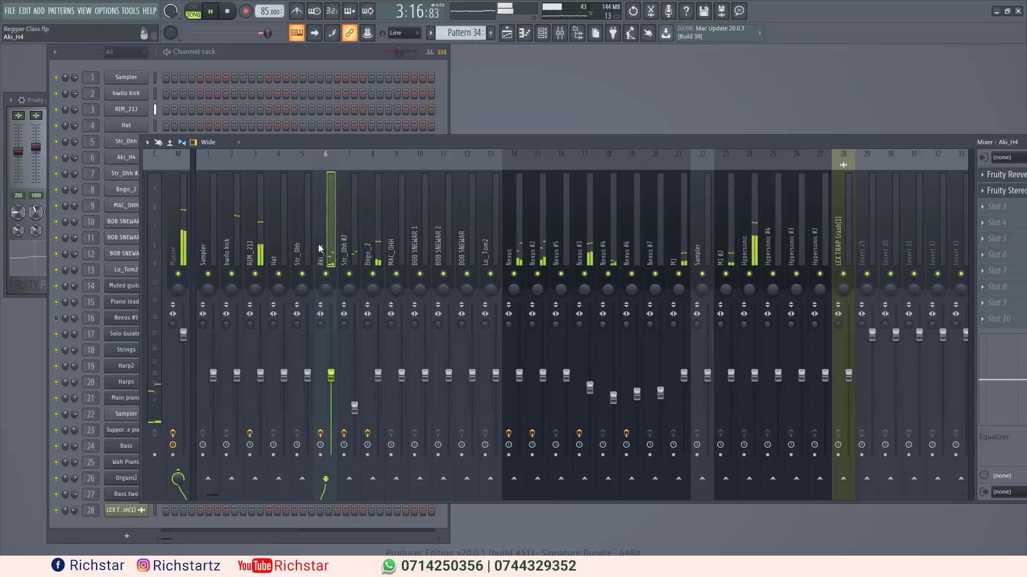
drag(331, 376, 331, 386)
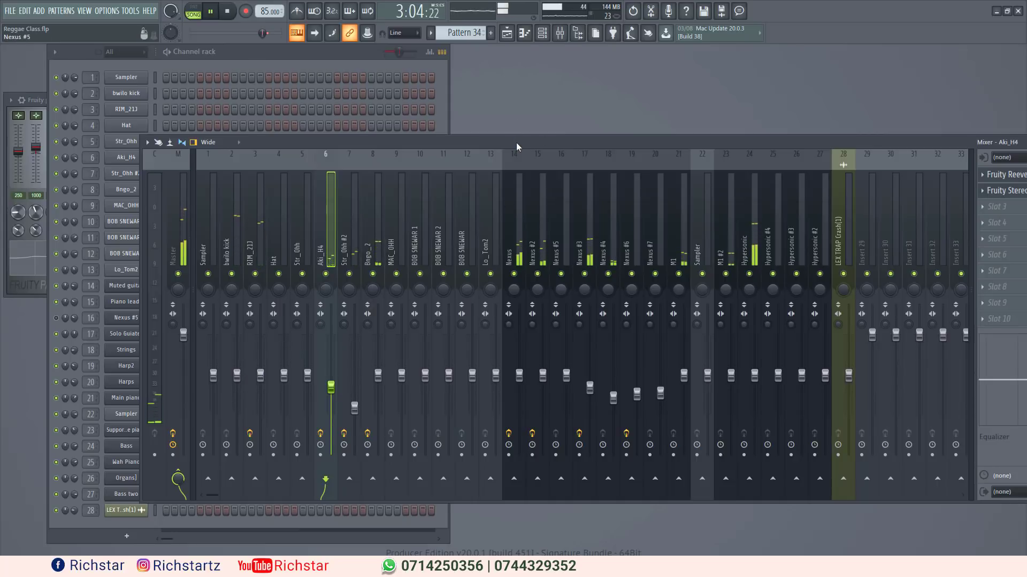
Step: Raise the Hypersonic and M1 volume faders slightly and lower LEX TRAP Crash to 57%
drag(516, 142, 484, 115)
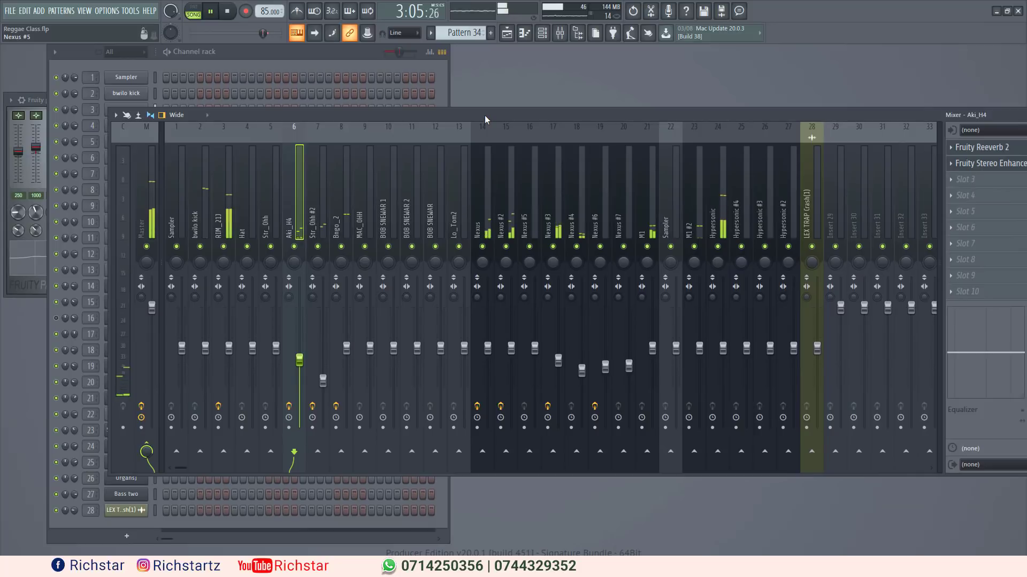
click(737, 222)
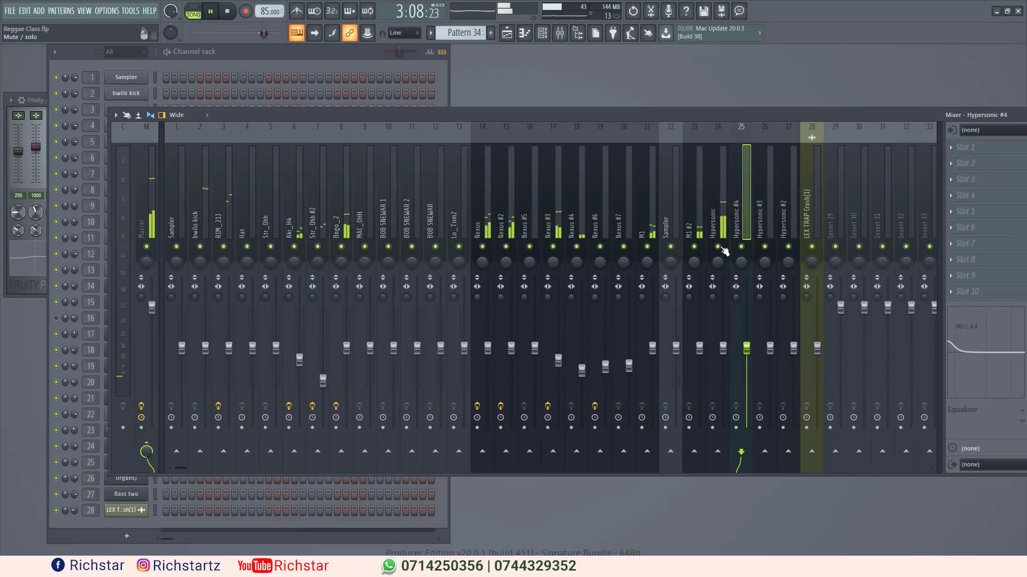
click(723, 348)
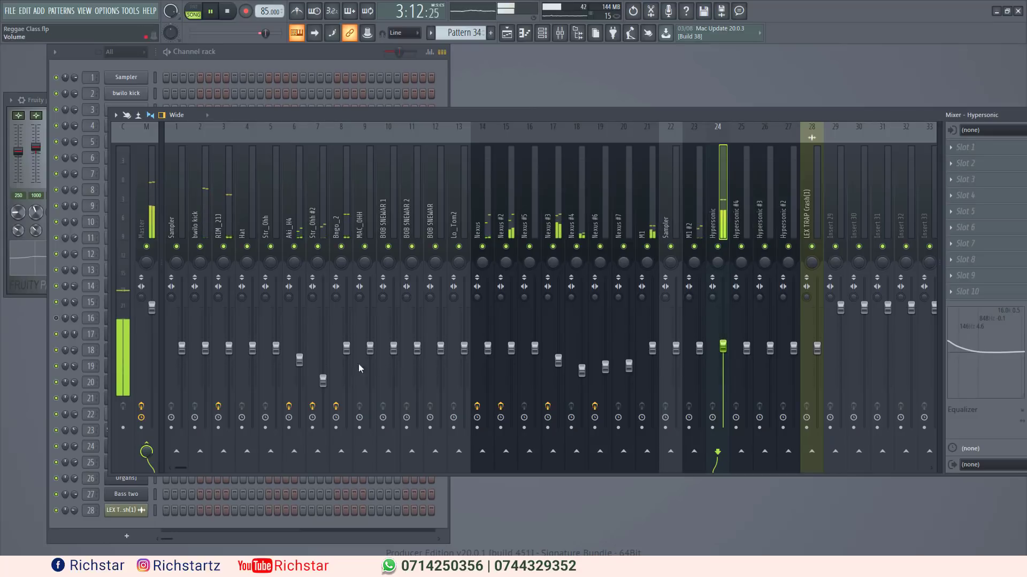
click(643, 217)
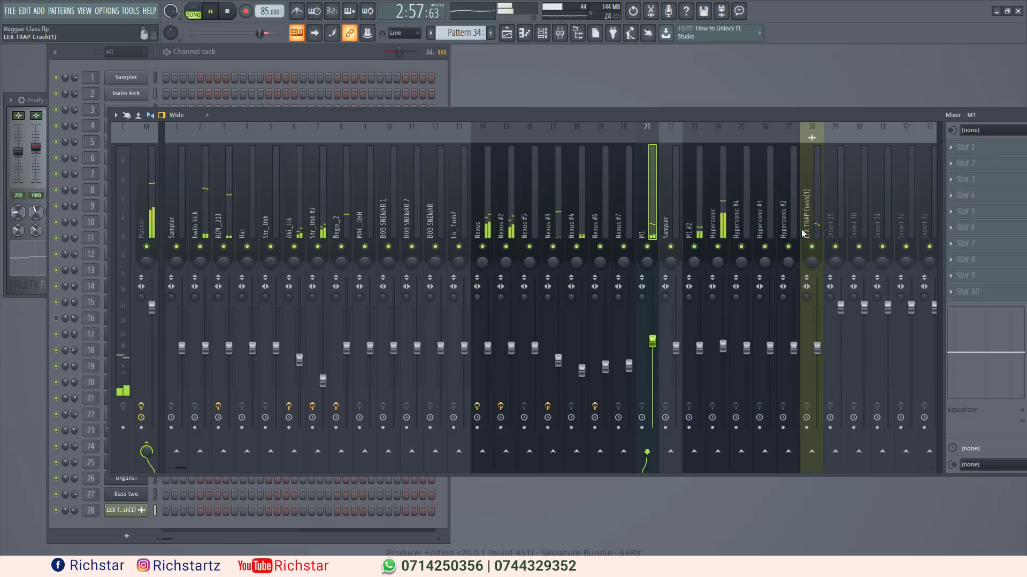
click(817, 349)
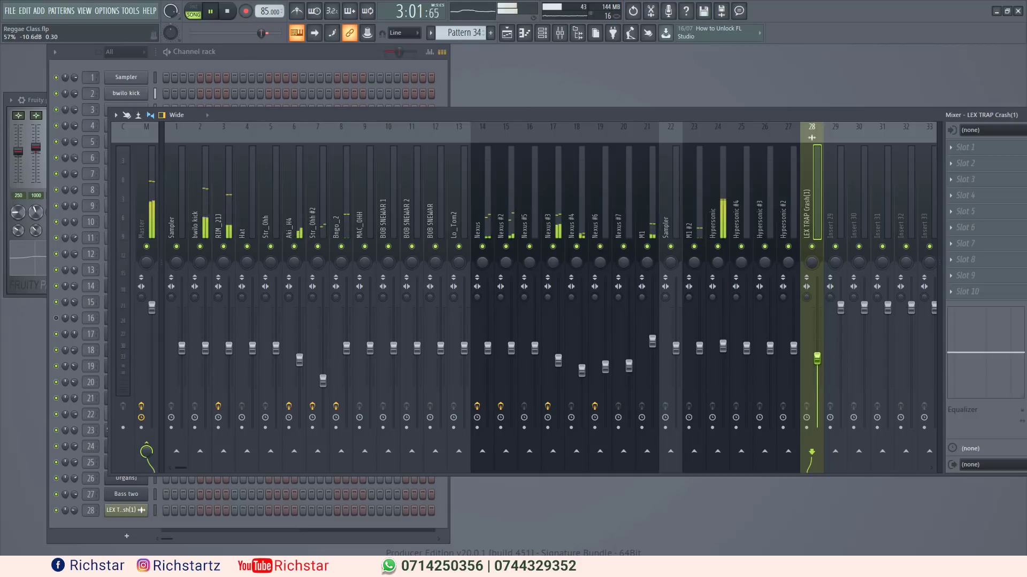
Step: Set playback to loop over the section starting at bar 39 in the playlist
key(F5)
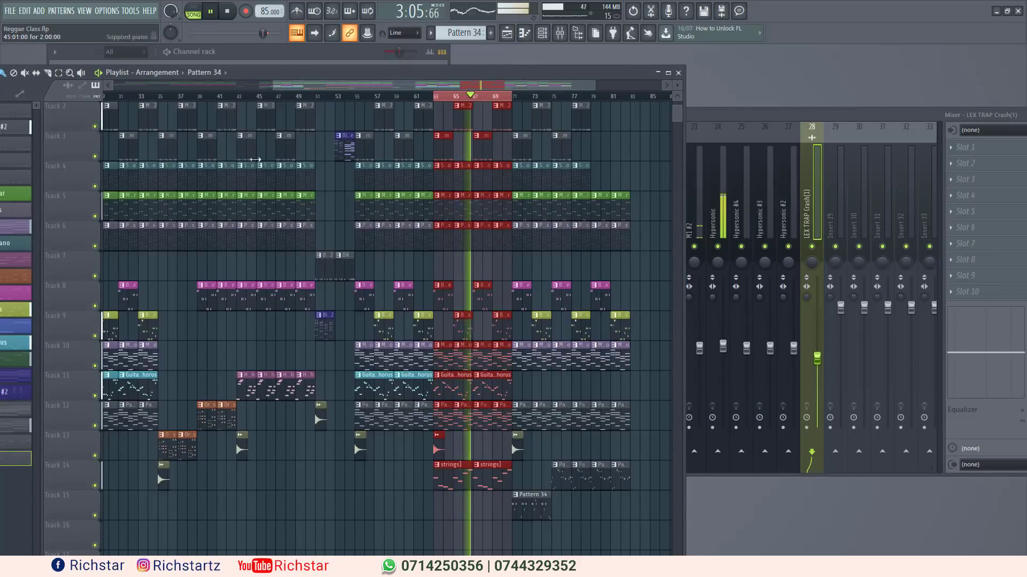
click(198, 96)
drag(198, 96, 233, 100)
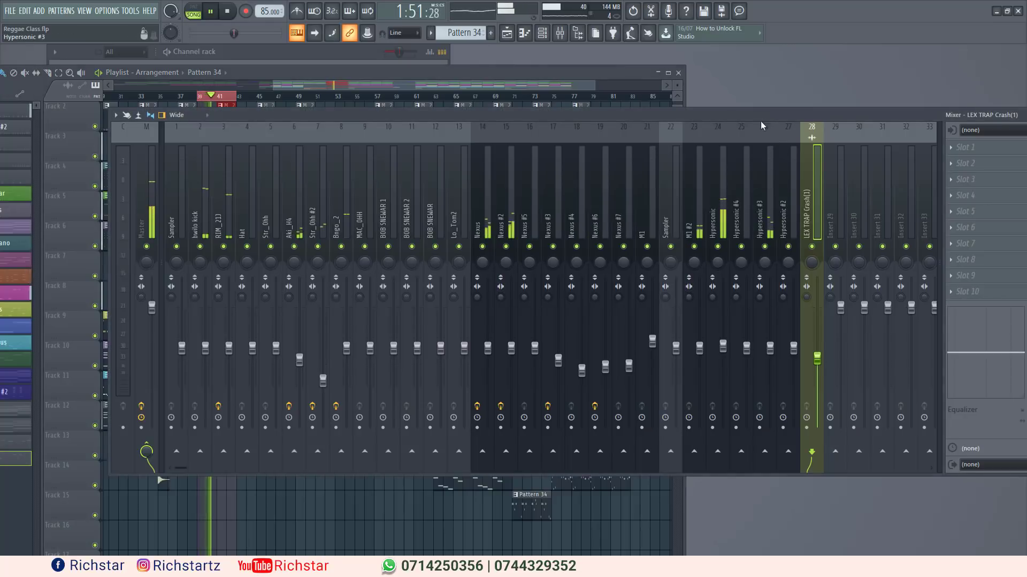
Step: Add Fruity Stereo Enhancer to the first effect slot of the Hypersonic #3 mixer track
click(761, 121)
click(761, 210)
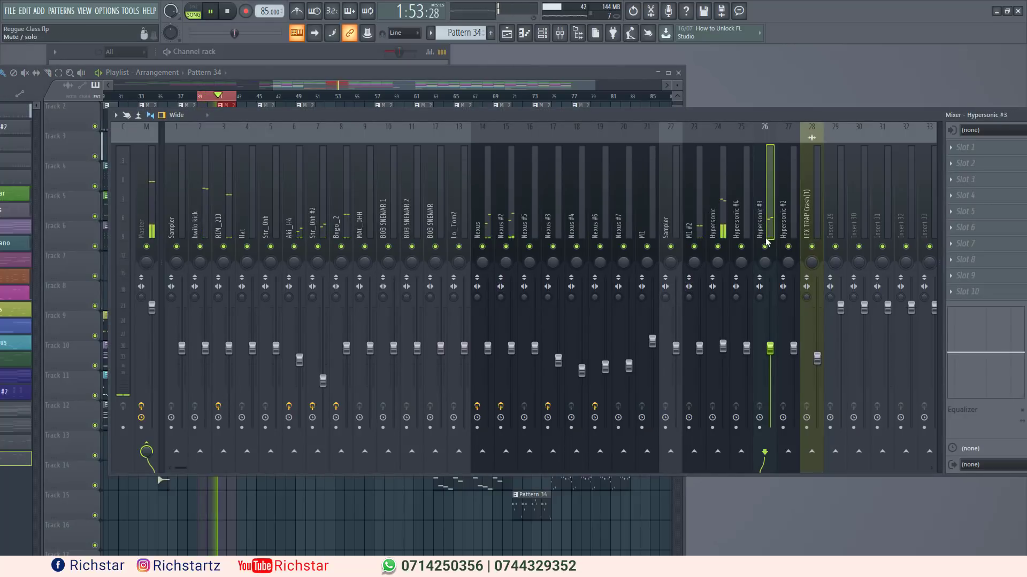
drag(832, 112, 630, 109)
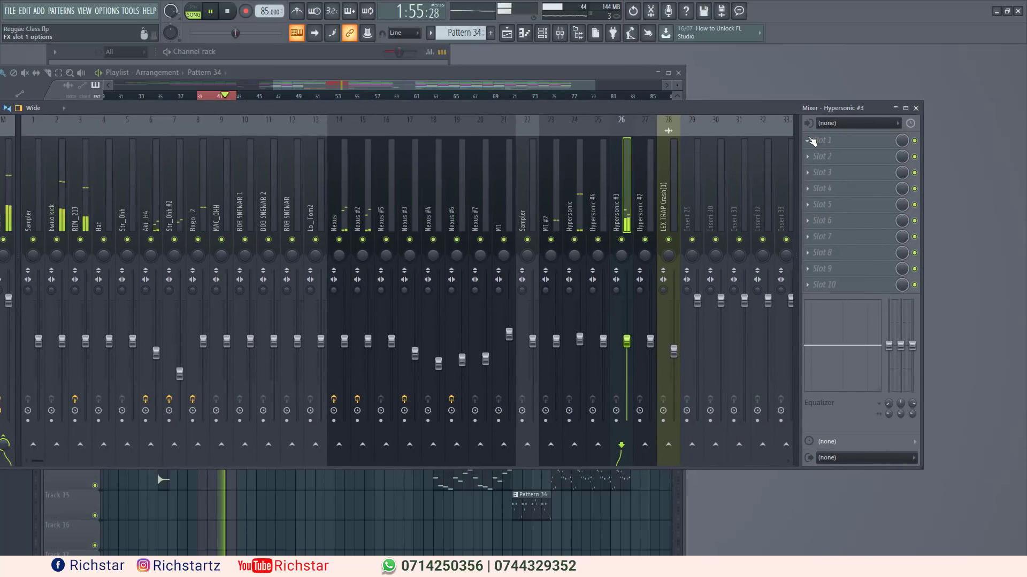
click(809, 138)
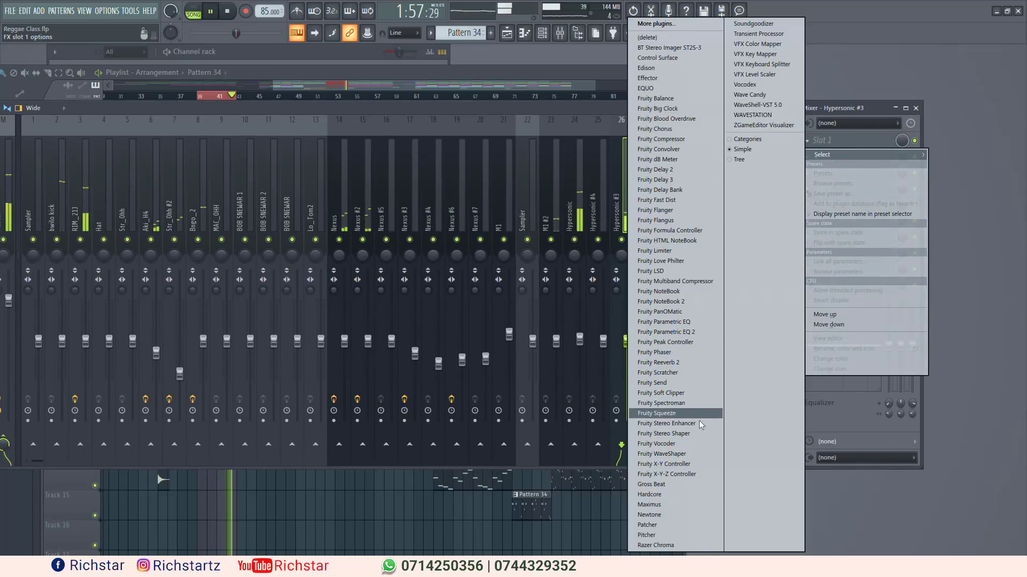
click(683, 427)
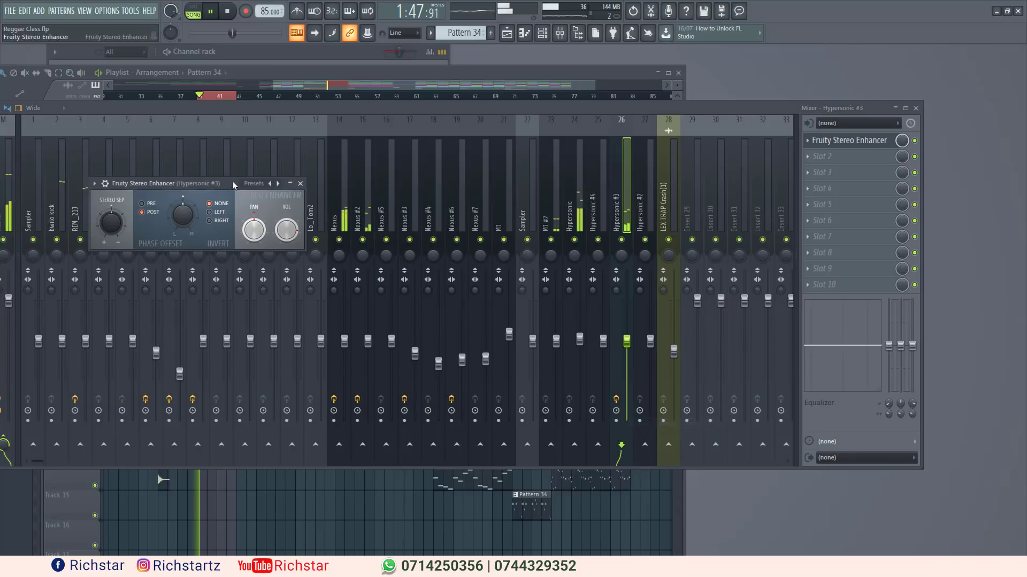
Step: Load the For strings preset in Fruity Stereo Enhancer and set the effect's mix level to 80%
click(277, 183)
click(300, 206)
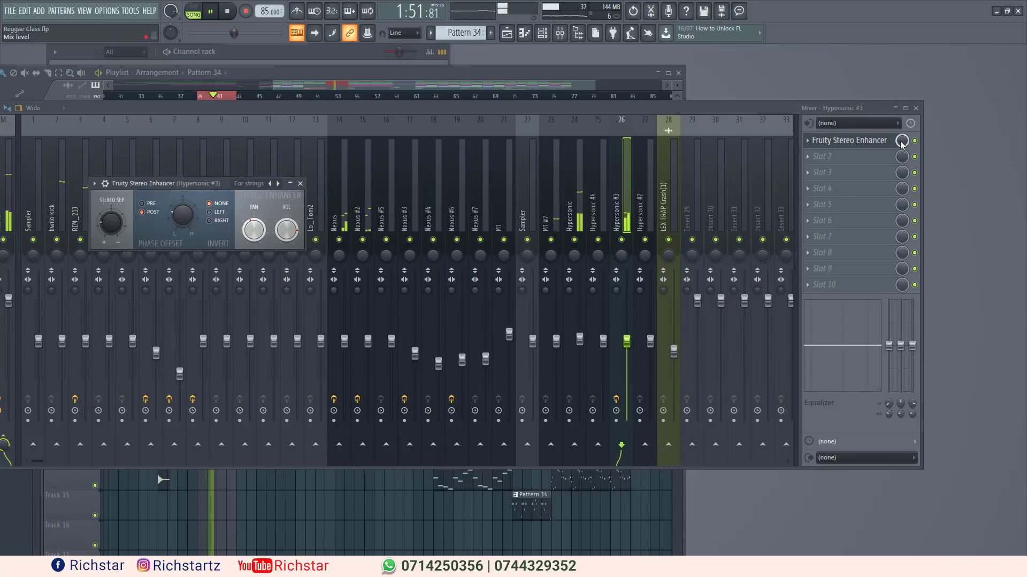
key(Escape)
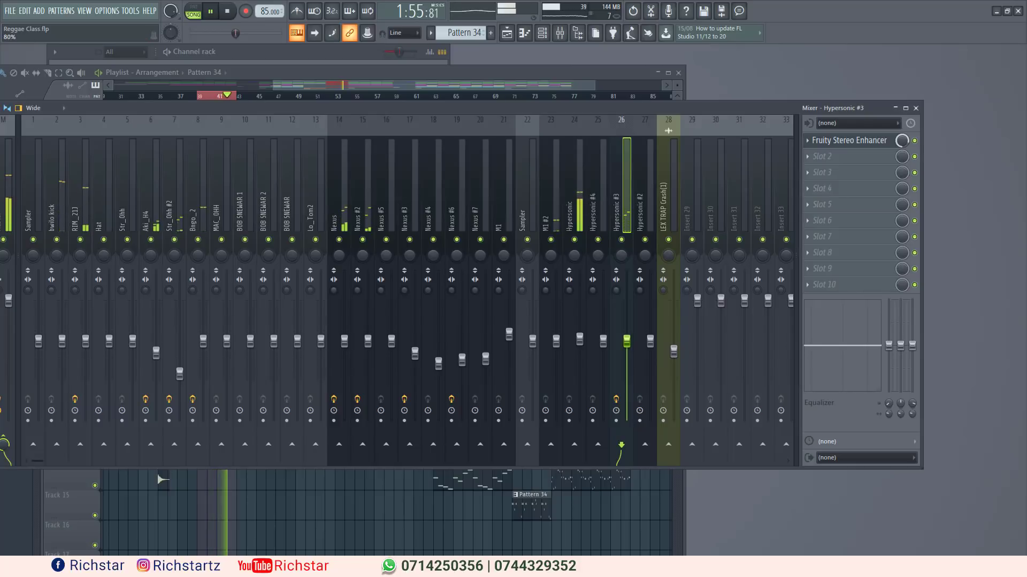
Step: Return to the mixer and lower the Hypersonic #3 volume fader slightly
click(915, 108)
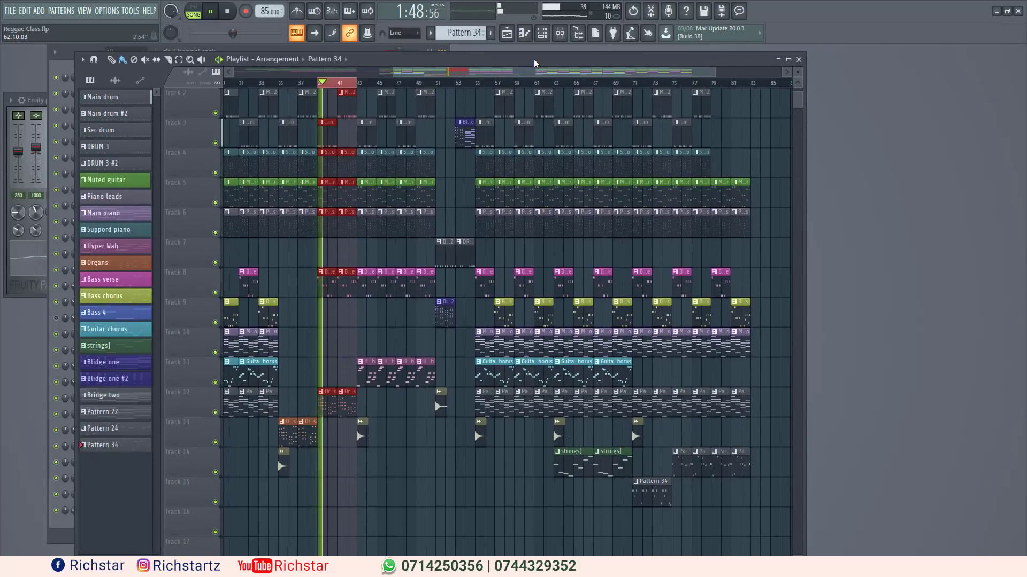
click(508, 35)
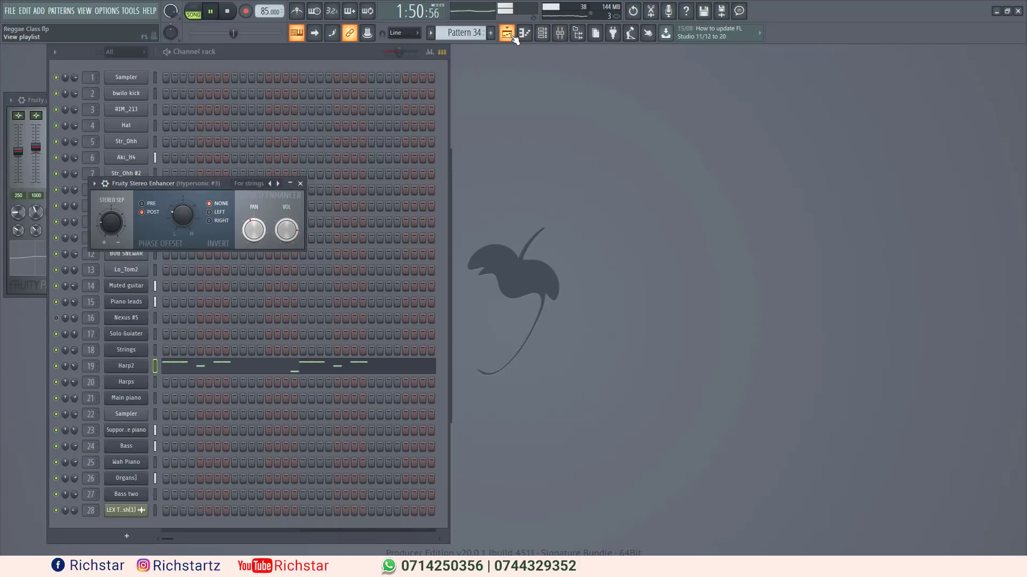
click(508, 34)
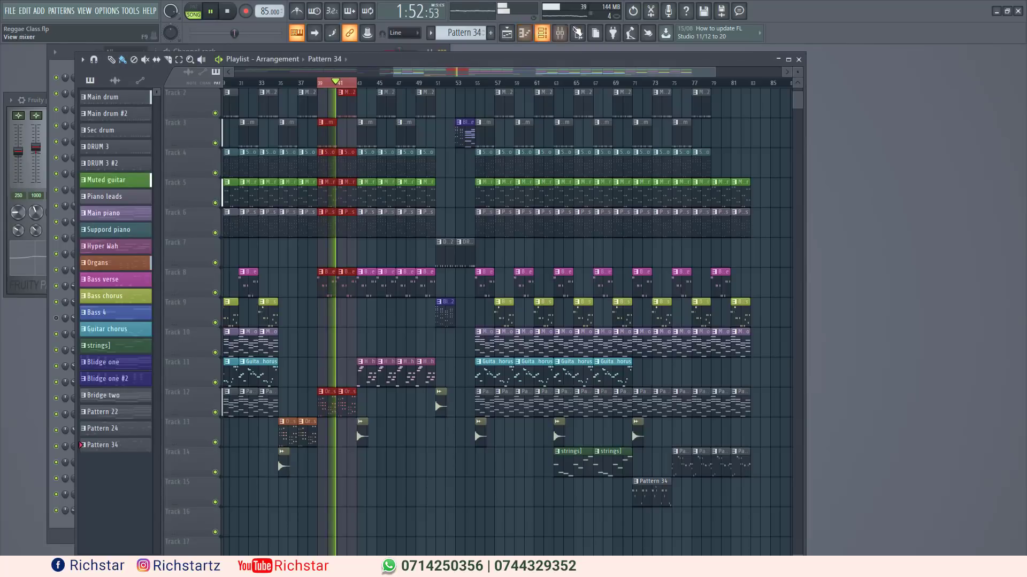
click(560, 33)
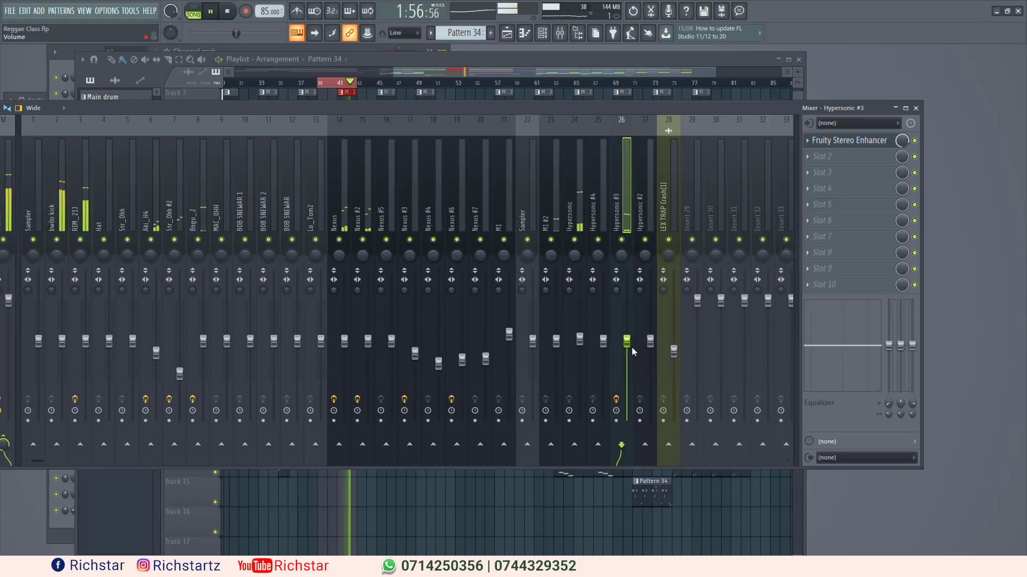
drag(632, 349, 632, 356)
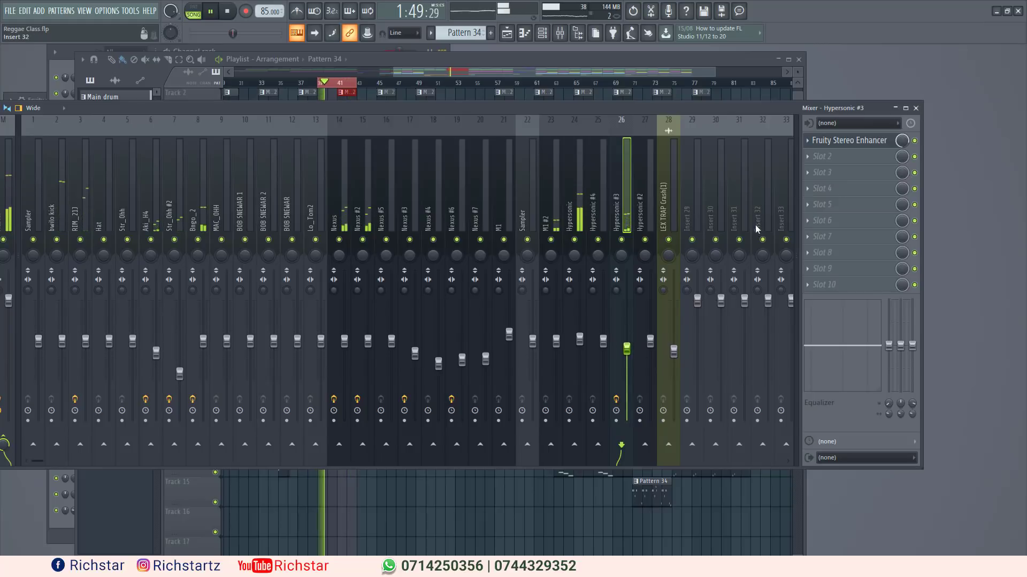
Step: Add Fruity Flangus to the second effect slot of Hypersonic #3 and set its mix level to 46%
click(807, 160)
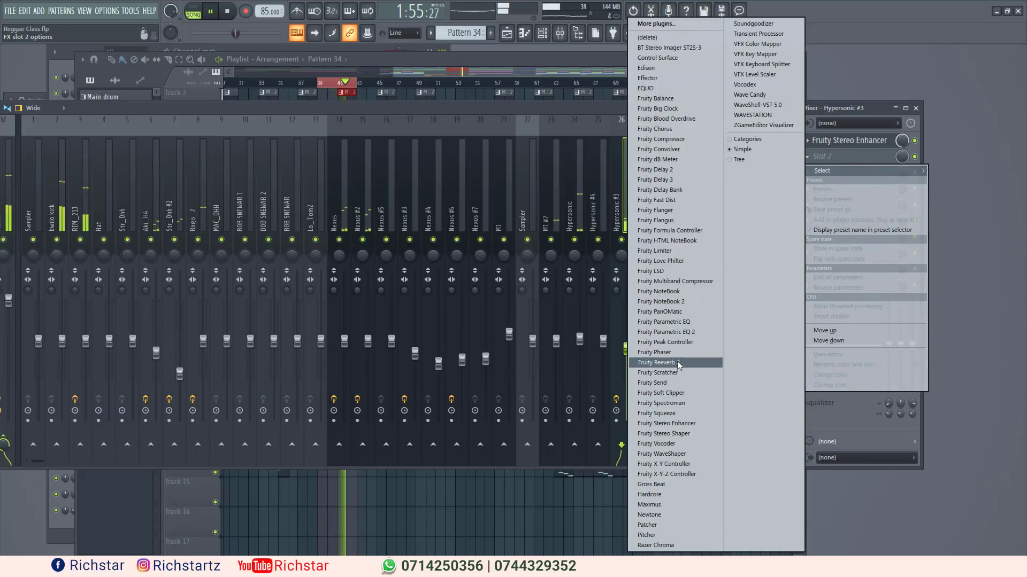
click(656, 219)
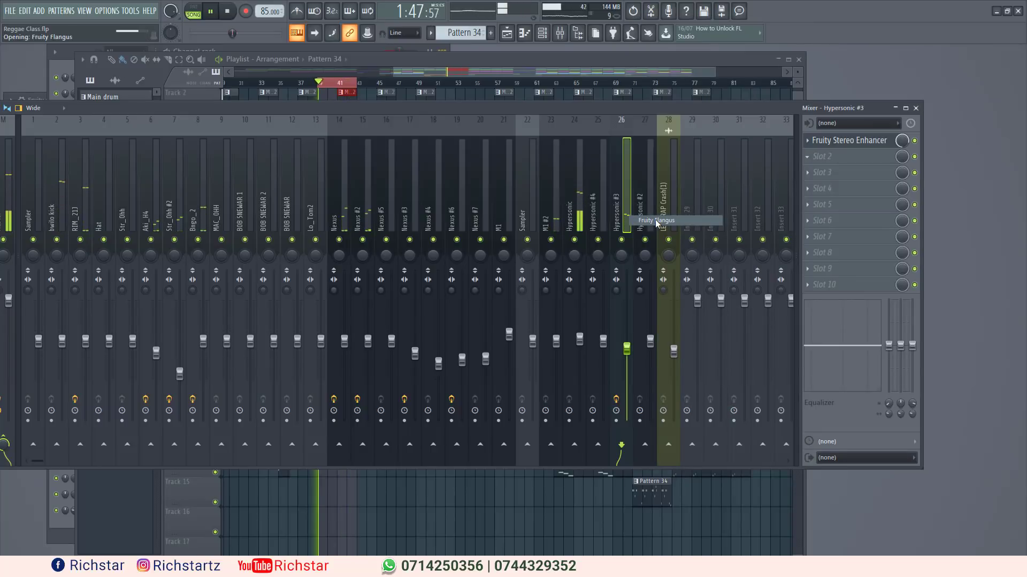
click(905, 158)
drag(901, 156, 902, 158)
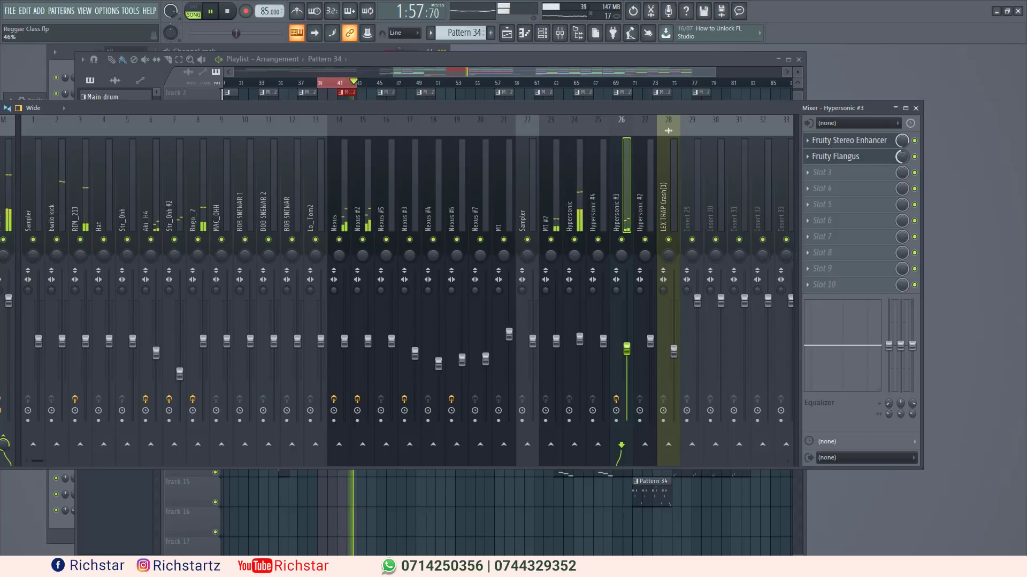
Step: Lower the RIM_21J volume fader slightly and bring the Aki_H4 fader down a little further
key(F6)
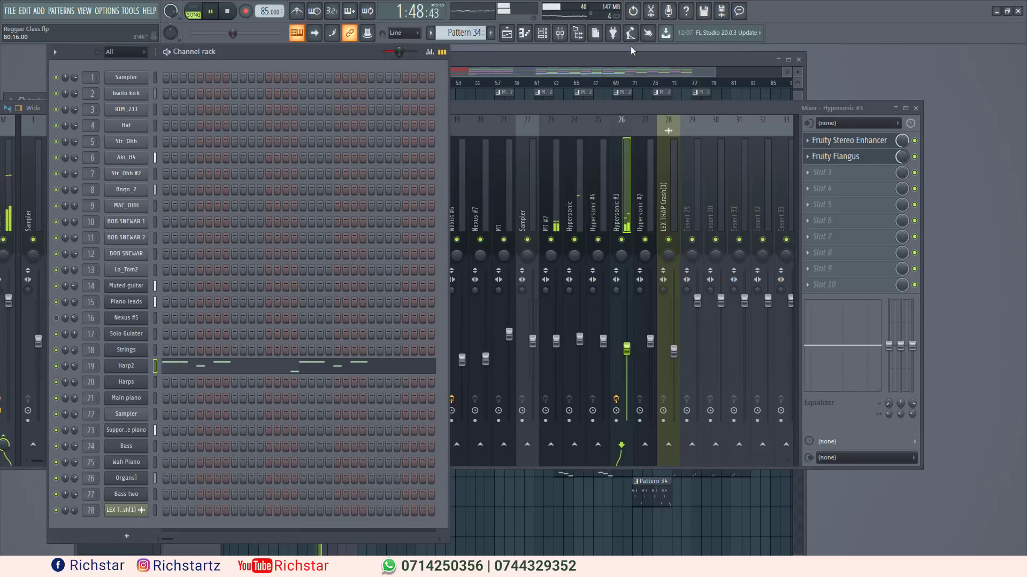
click(534, 107)
drag(527, 108, 646, 105)
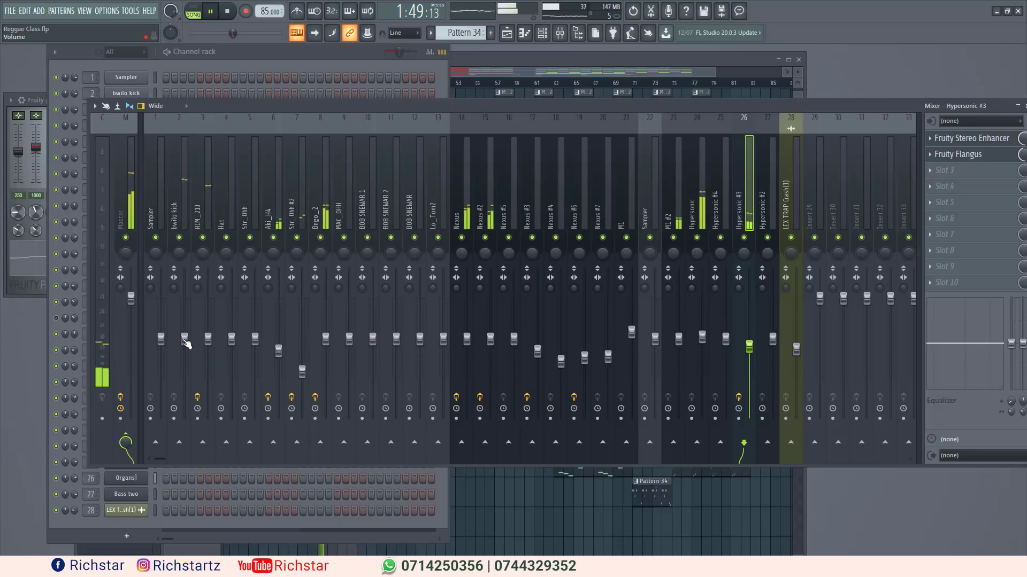
click(208, 340)
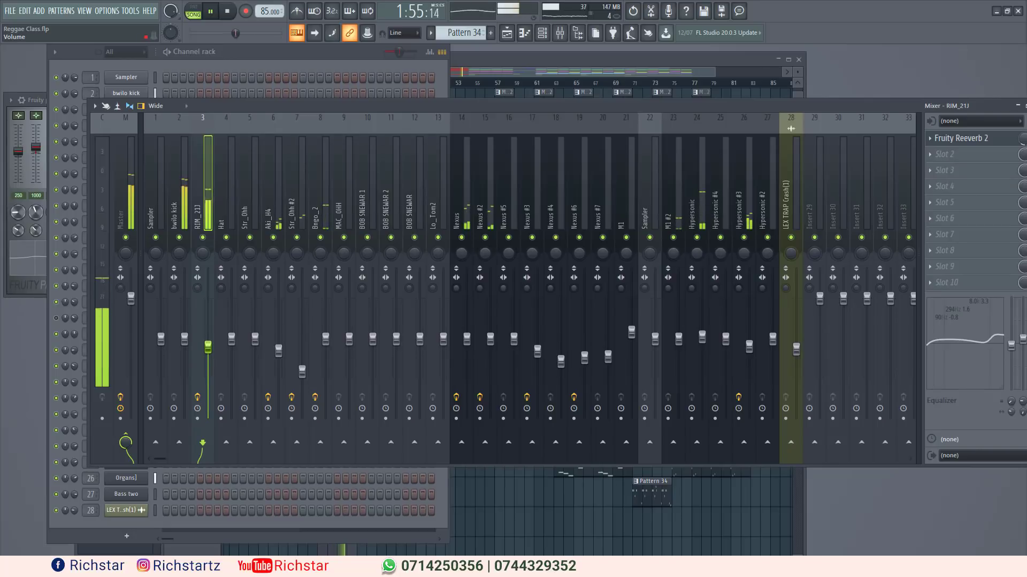
drag(416, 107, 397, 103)
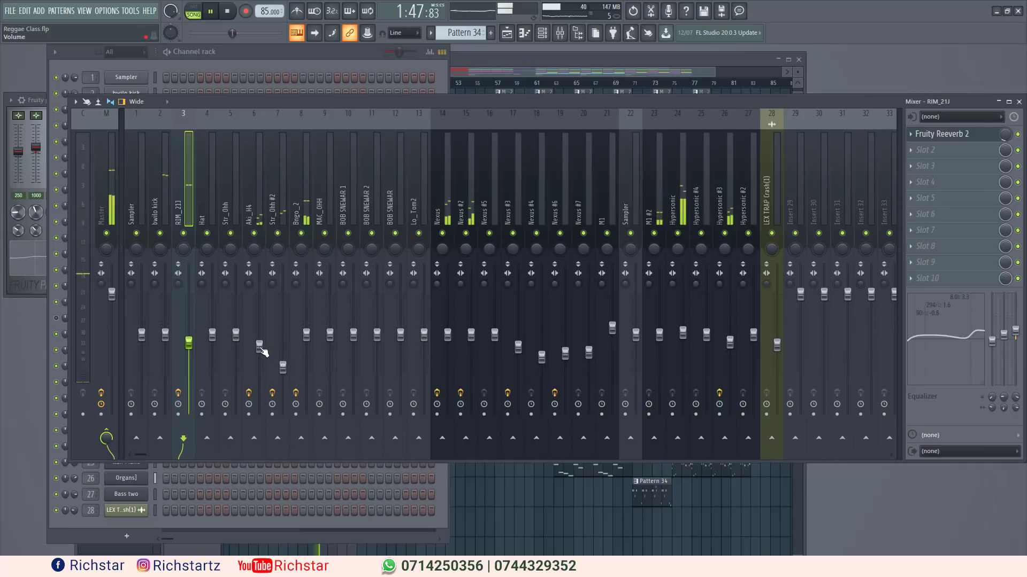
drag(259, 346, 259, 349)
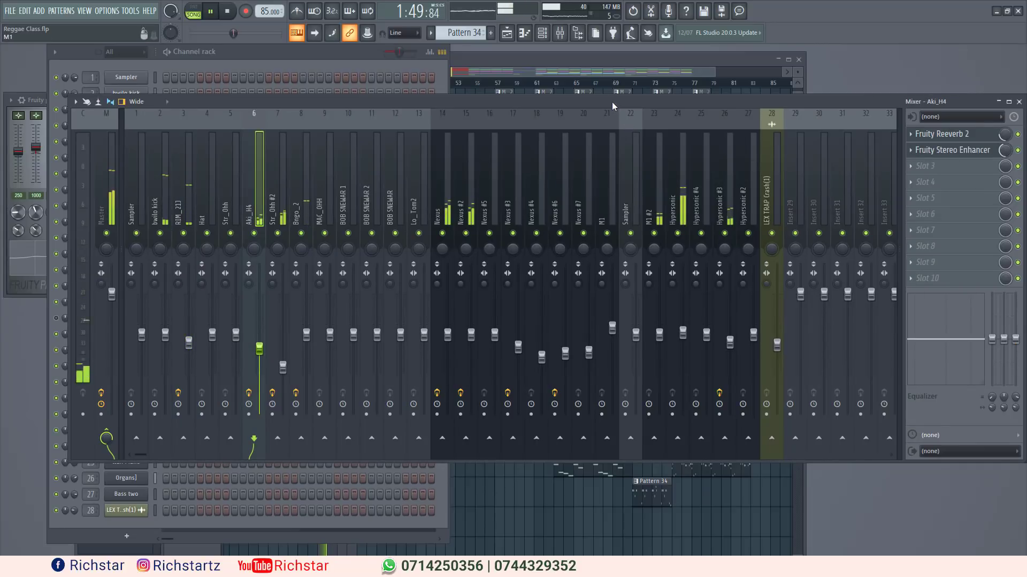
Step: On the Master track, remove Hyper Canvas from the first effect slot and Hypersonic from the second
click(104, 177)
drag(859, 100, 805, 92)
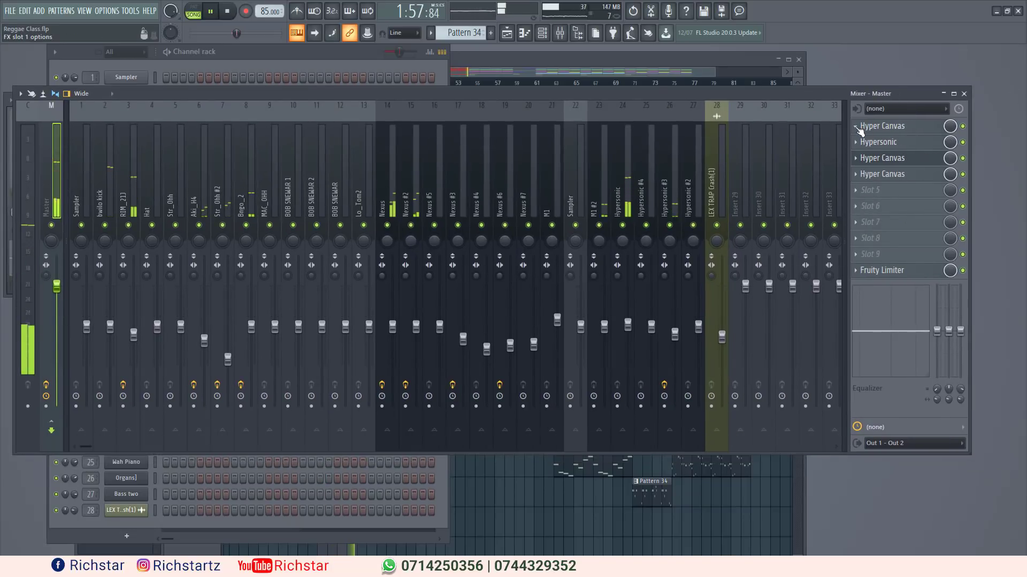
click(878, 140)
mouse_move(878, 140)
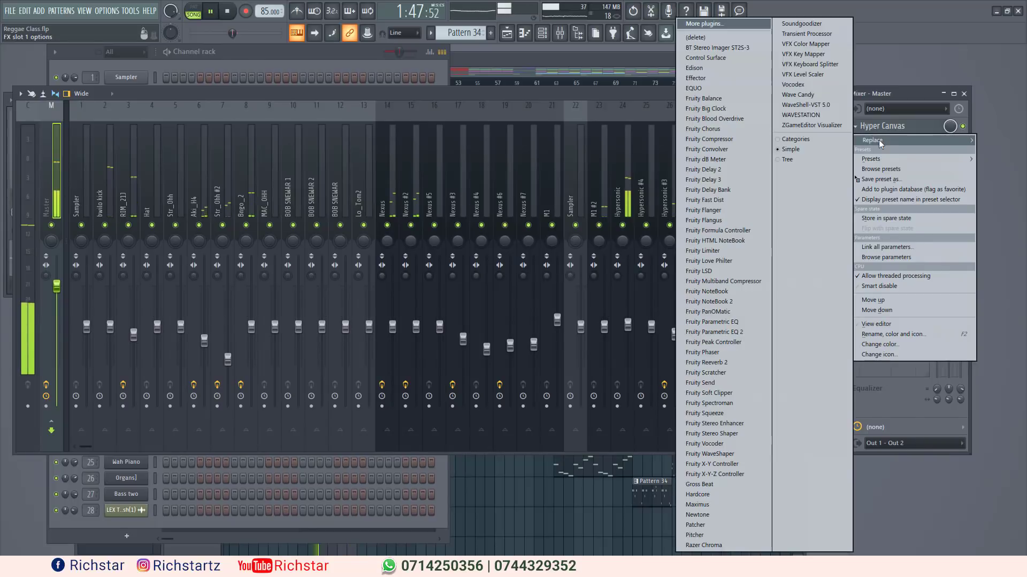
click(704, 38)
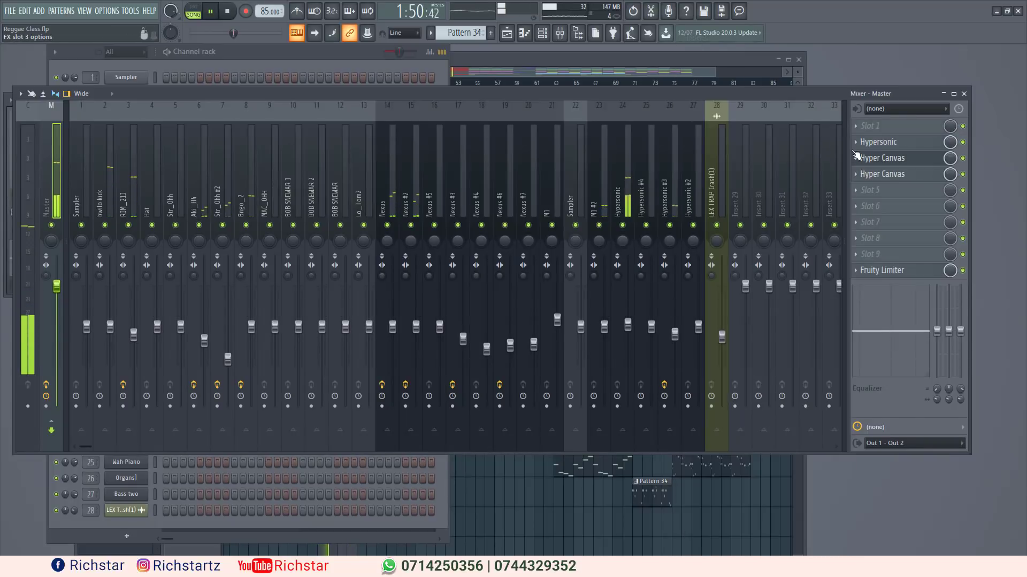
click(852, 143)
mouse_move(855, 156)
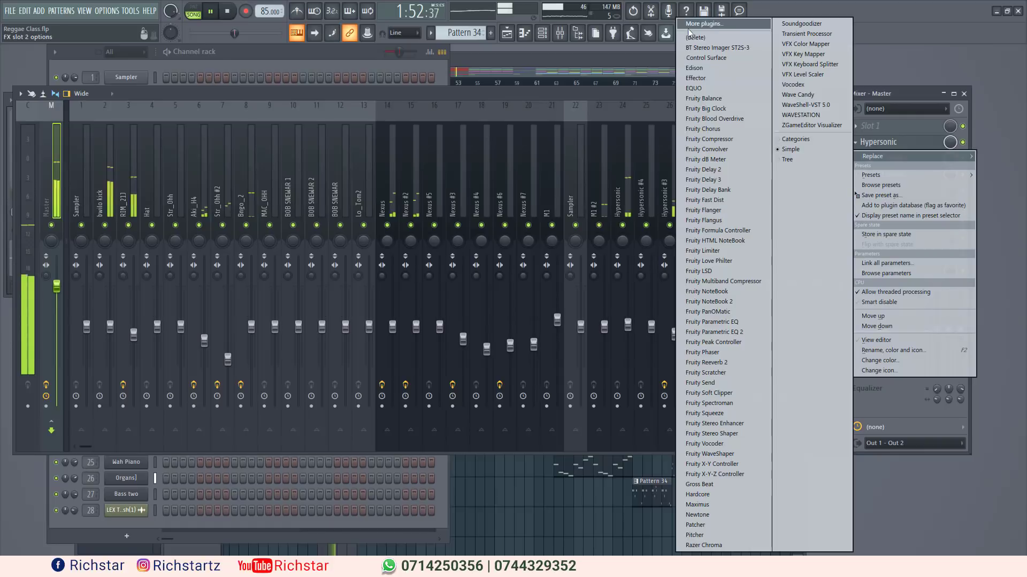
click(704, 38)
Step: Remove the two remaining Hyper Canvas plugins from slots 3 and 4 of the Master track
click(855, 158)
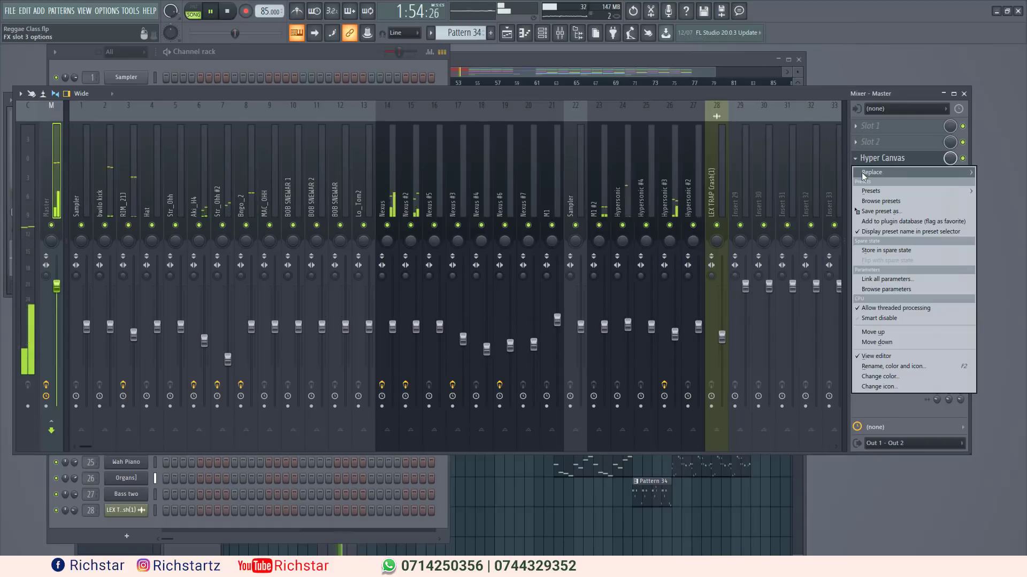
mouse_move(861, 172)
click(710, 39)
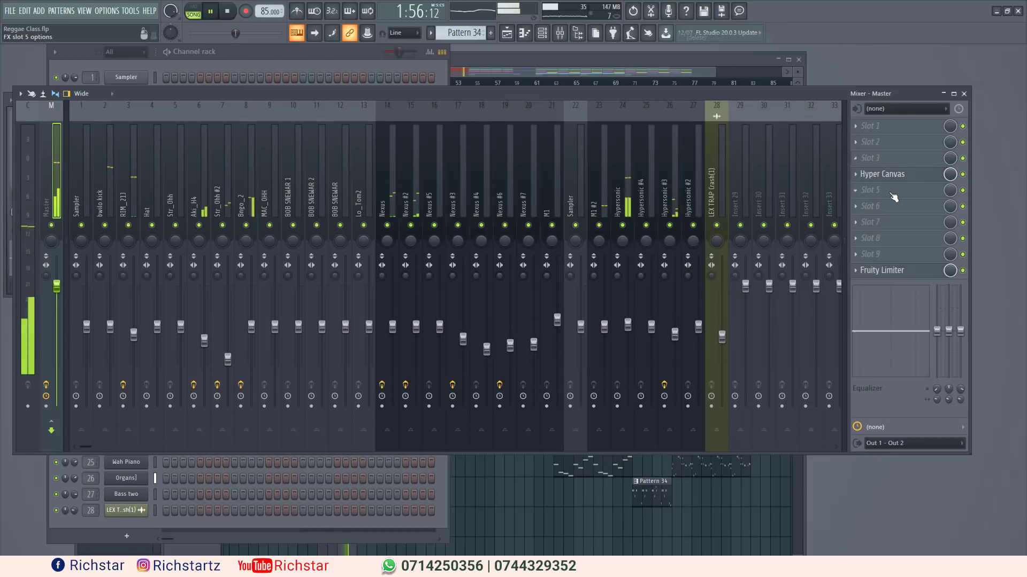
click(855, 174)
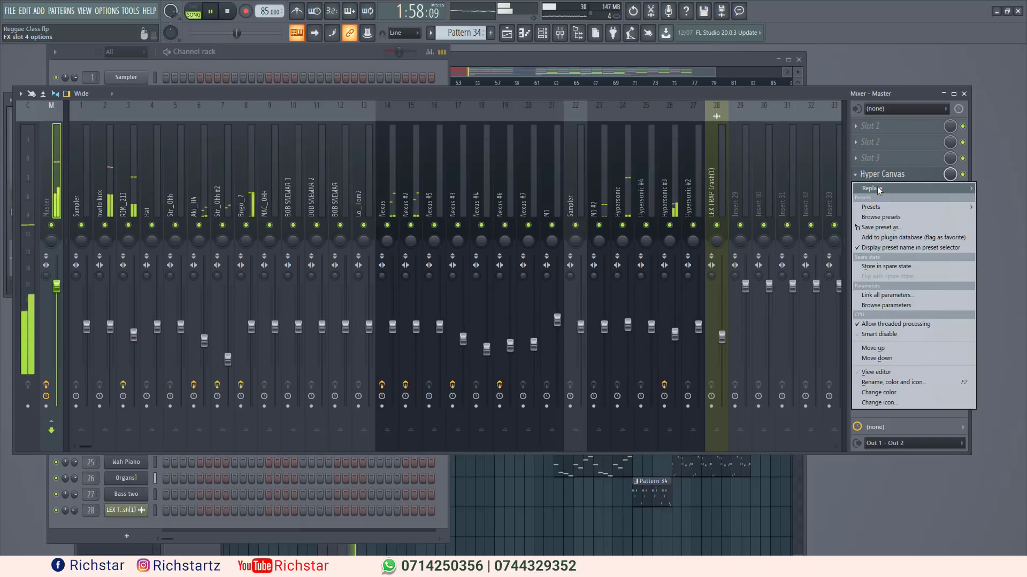
mouse_move(876, 187)
click(702, 38)
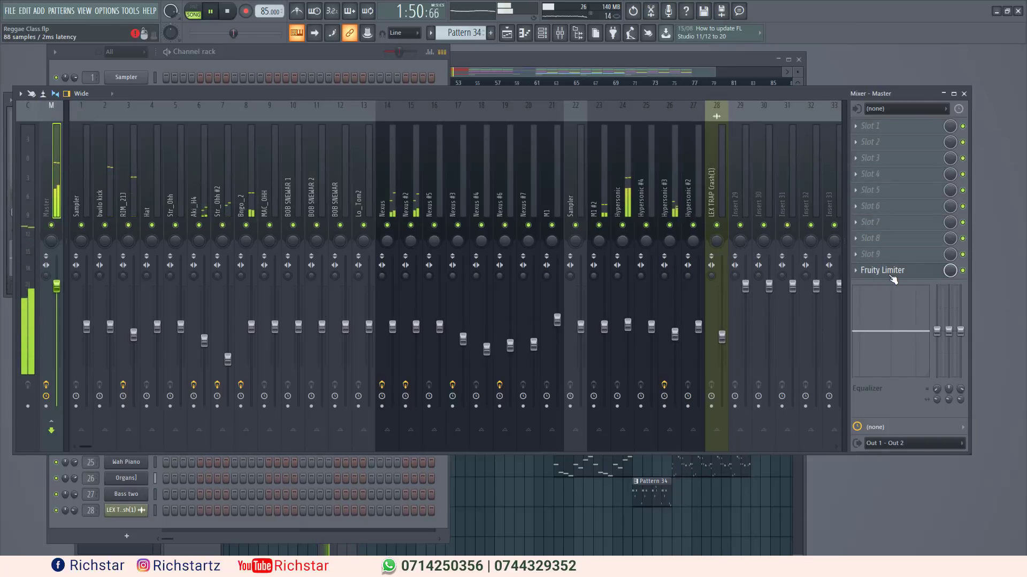
click(856, 272)
mouse_move(869, 292)
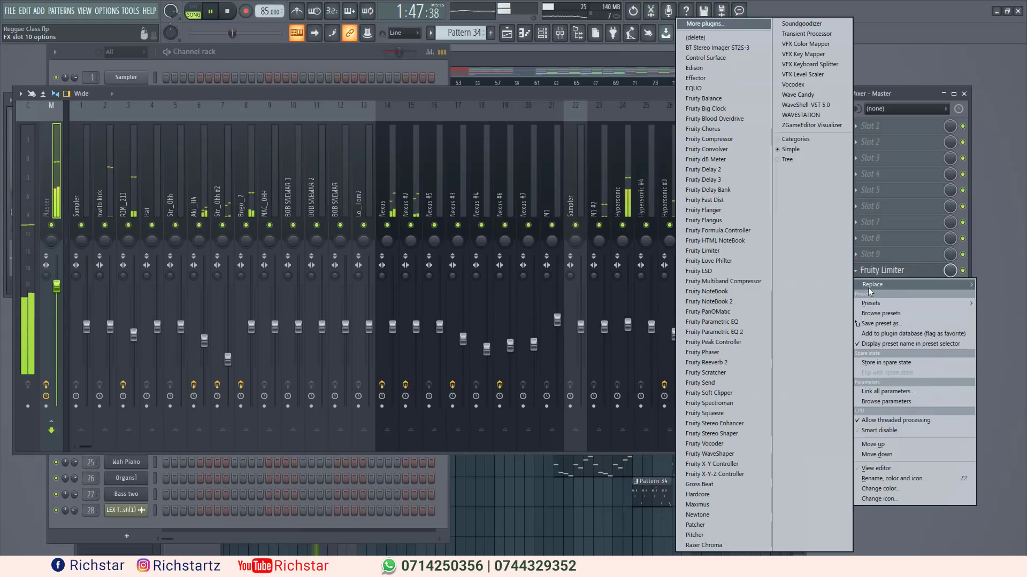
click(878, 94)
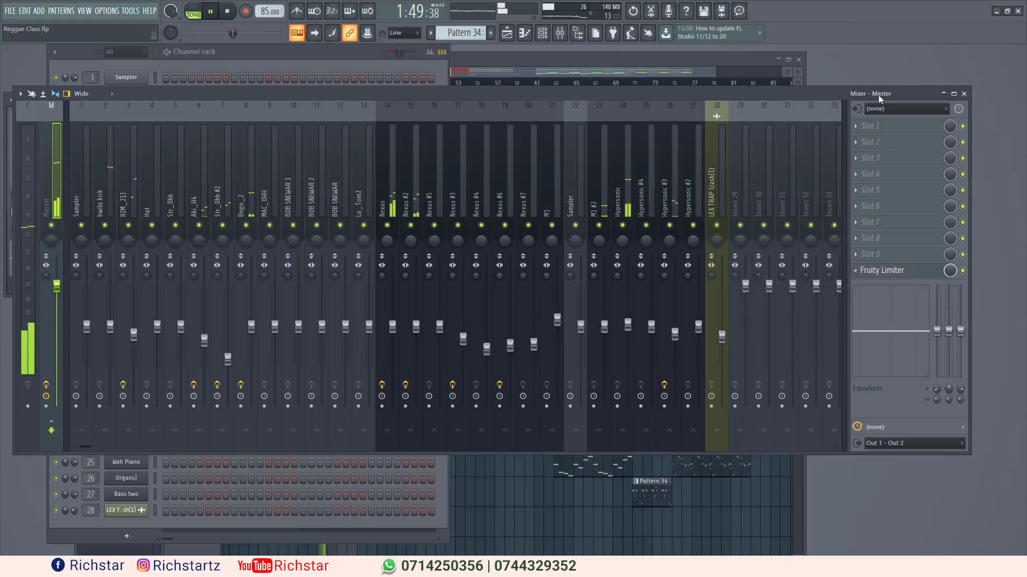
click(860, 126)
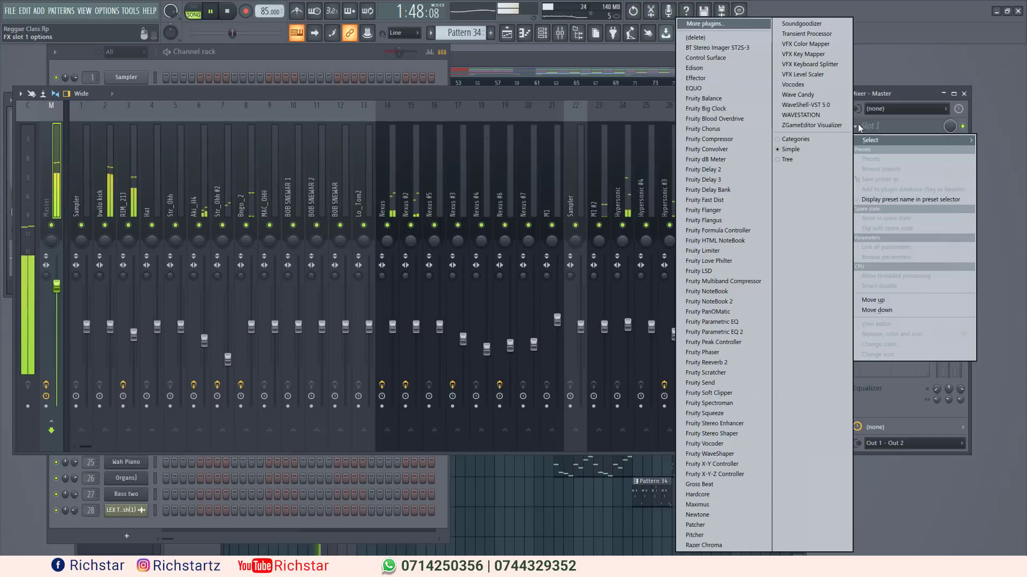
click(522, 96)
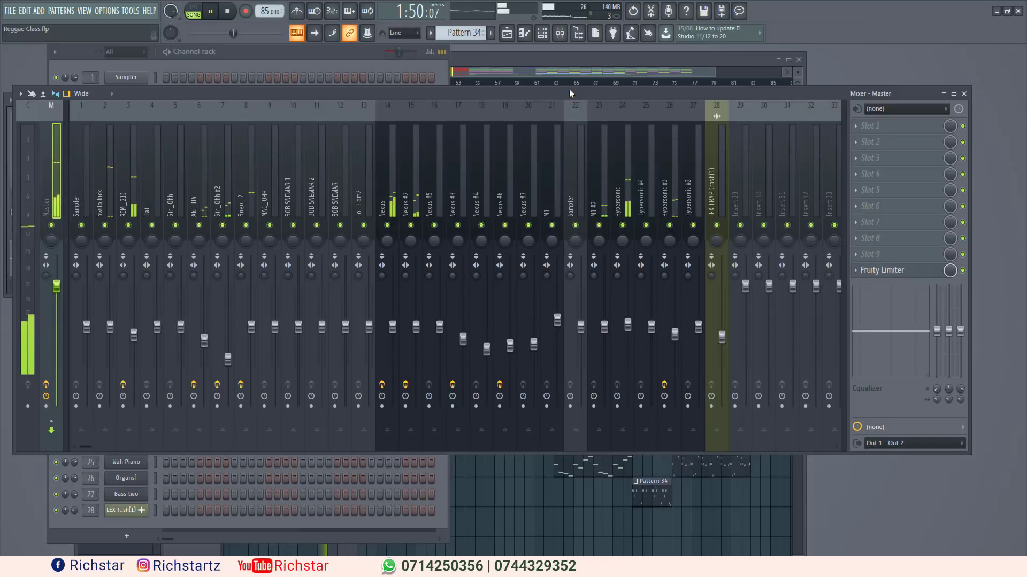
Step: Show the browser's plugin database and expand the installed VST effects to find WaveShell-VST 8.0
drag(472, 94, 504, 92)
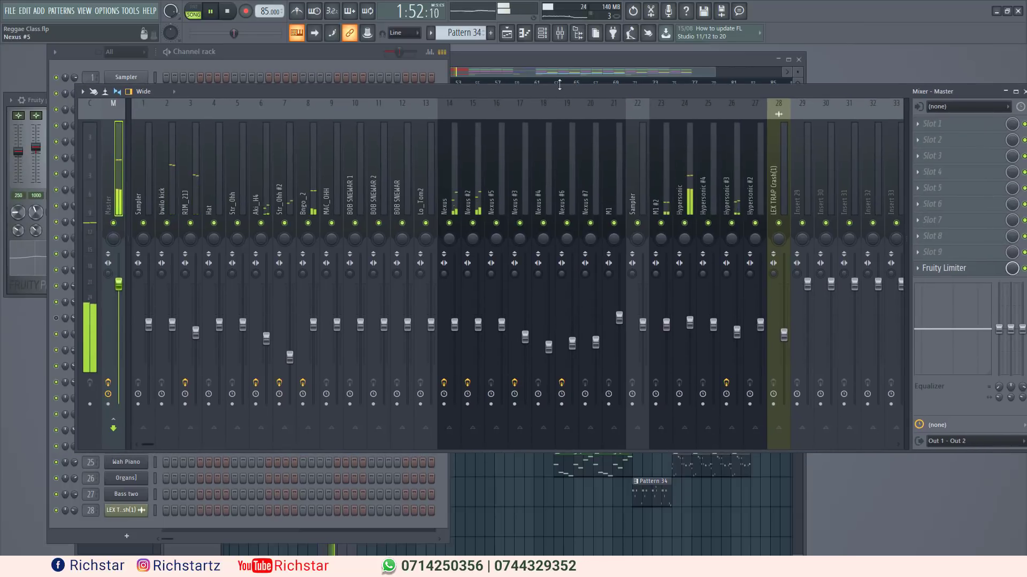
click(579, 33)
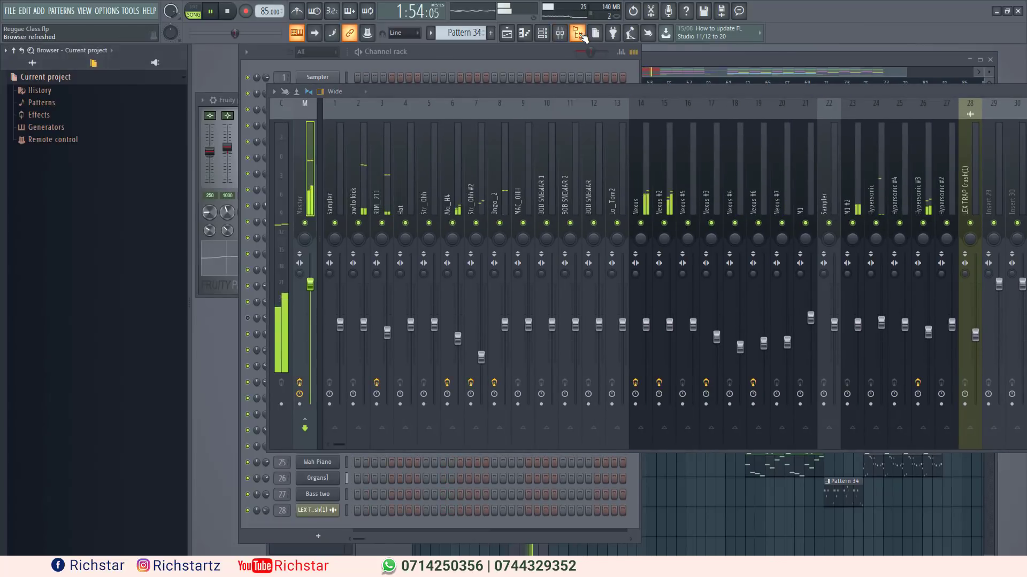
click(580, 33)
click(578, 34)
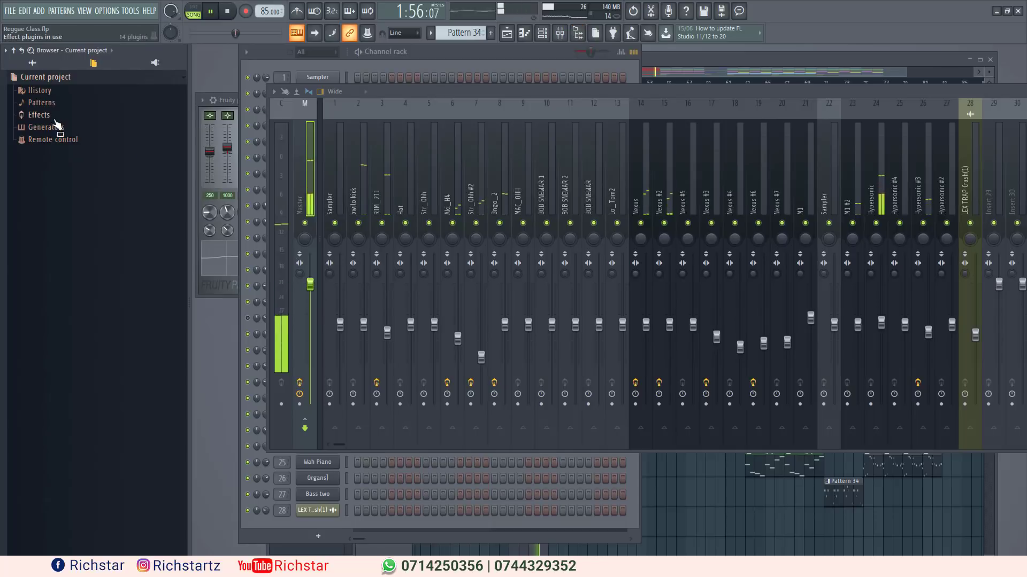
click(155, 62)
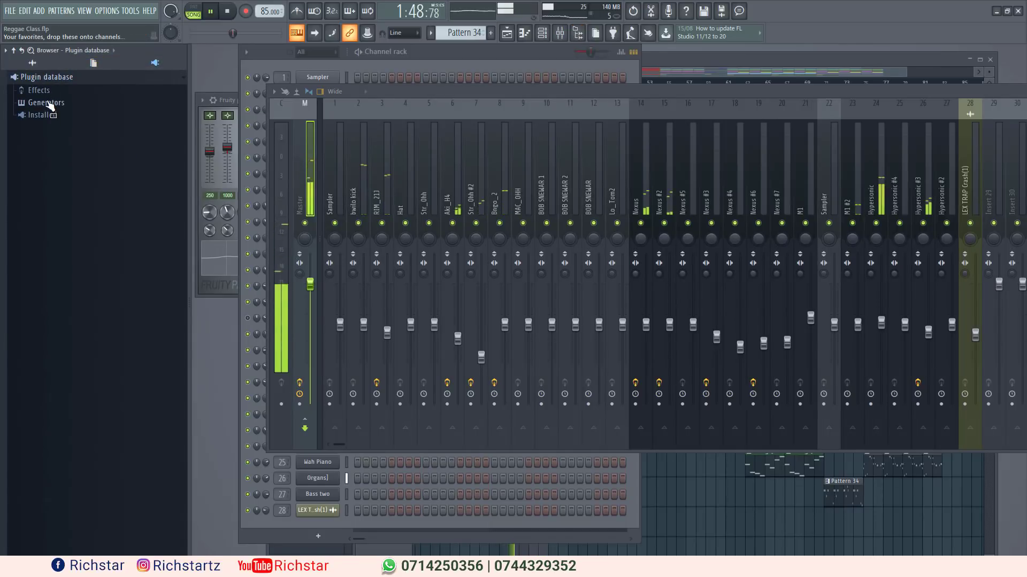
click(43, 91)
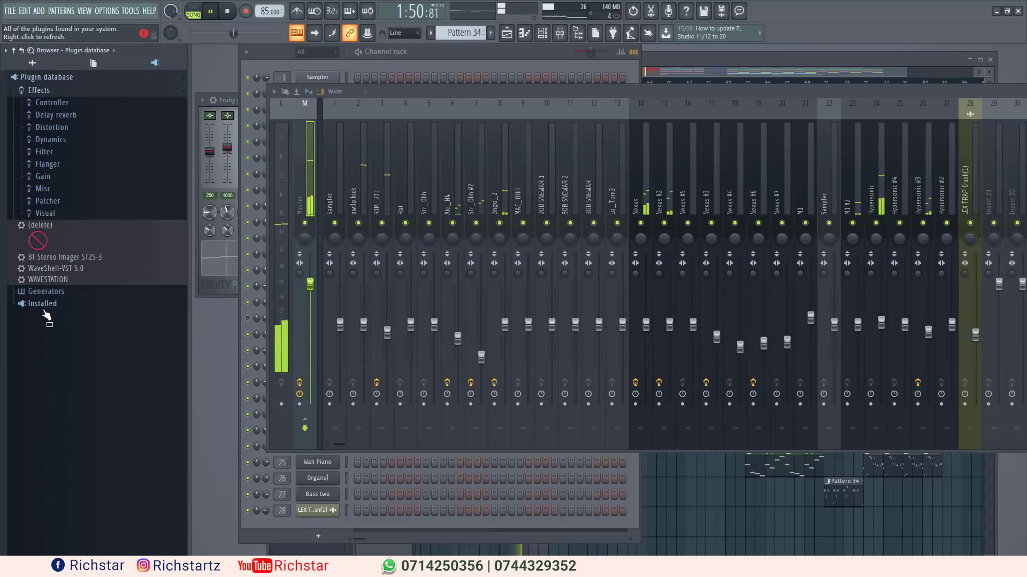
click(43, 303)
click(47, 316)
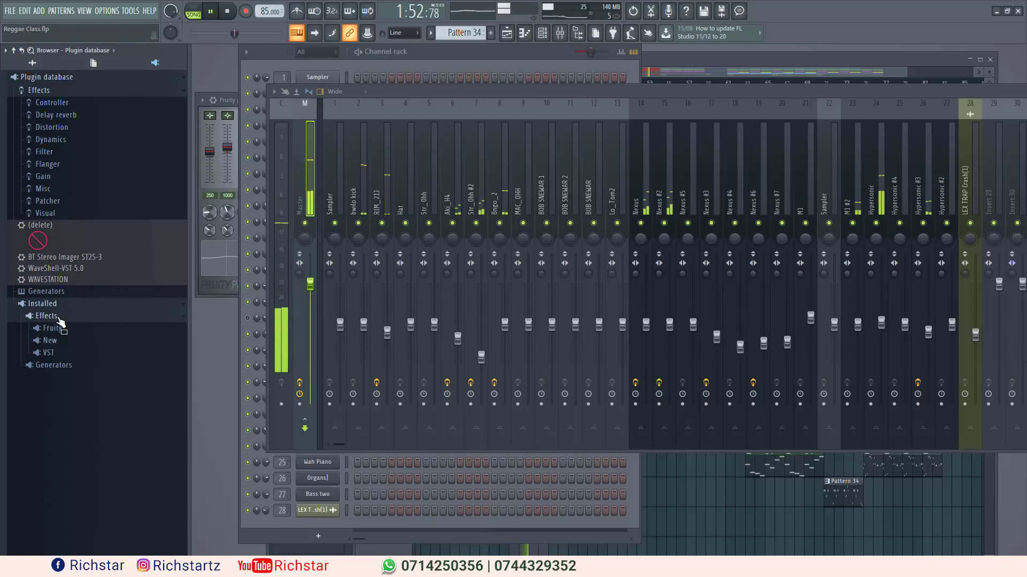
click(65, 352)
scroll(74, 406, down, 15)
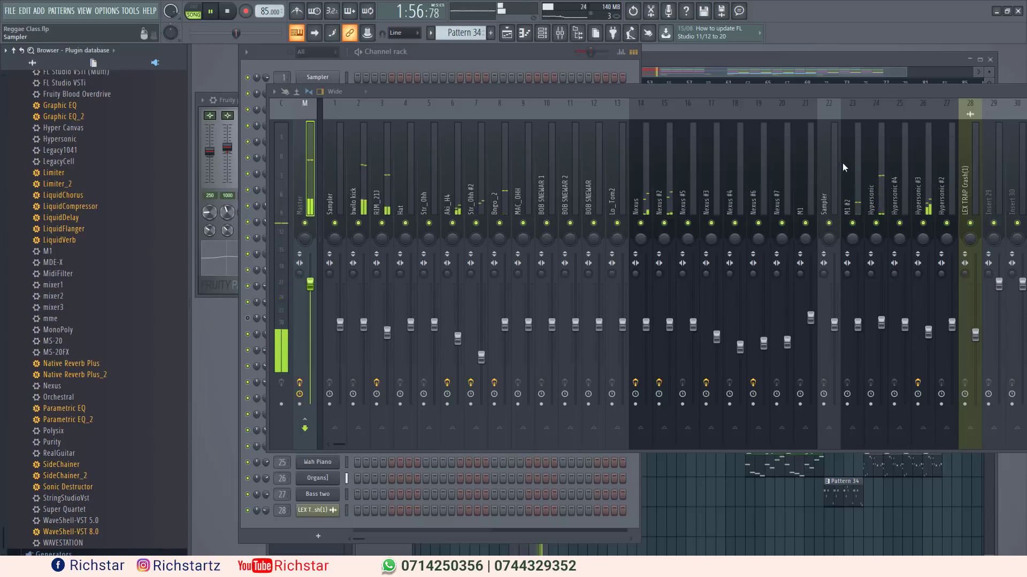
Step: Add WaveShell-VST 8.0 to the Master track's first effect slot and select L2 Stereo as its plugin
drag(865, 94, 557, 52)
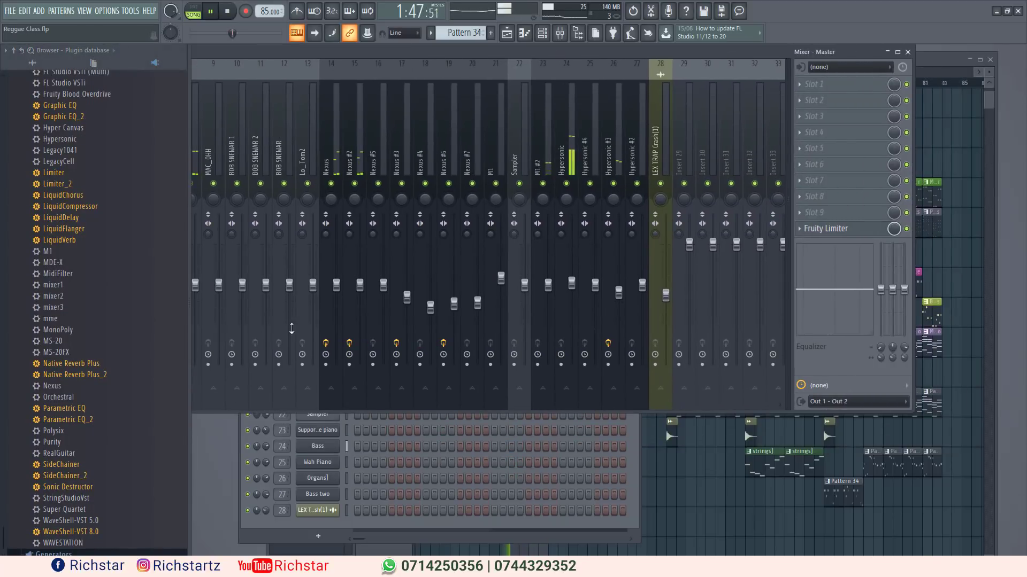
drag(58, 546, 813, 84)
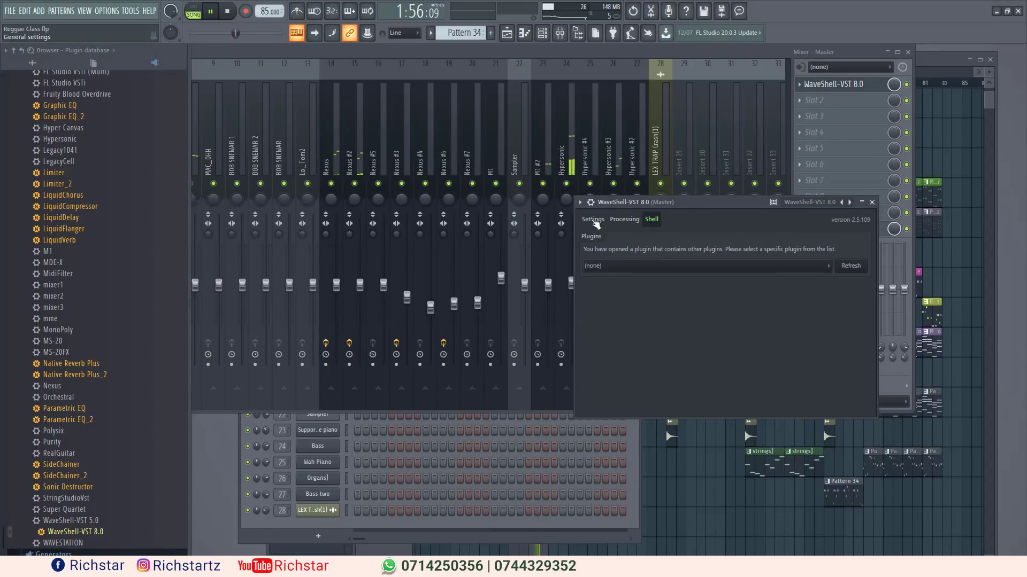
click(618, 268)
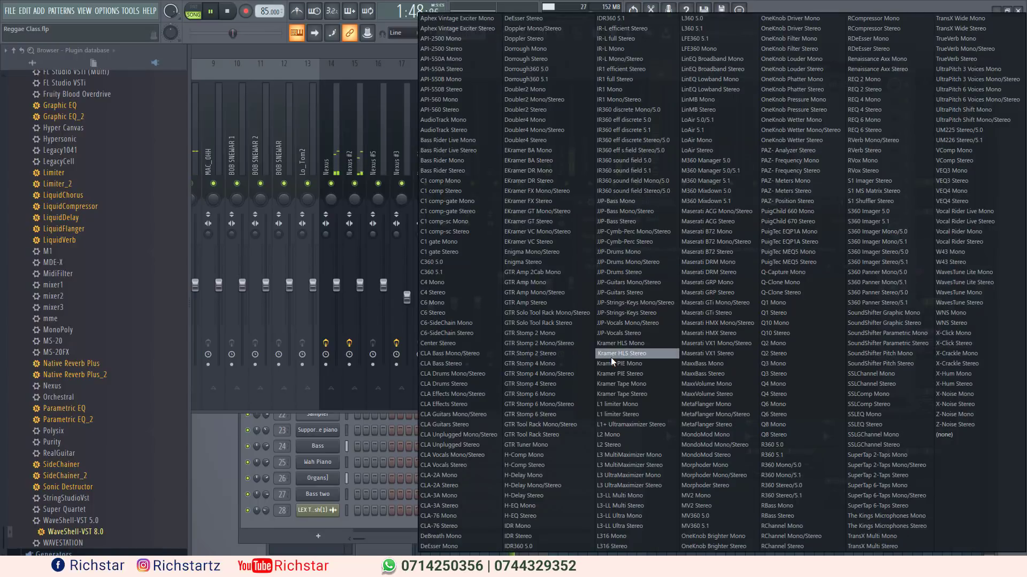
click(614, 444)
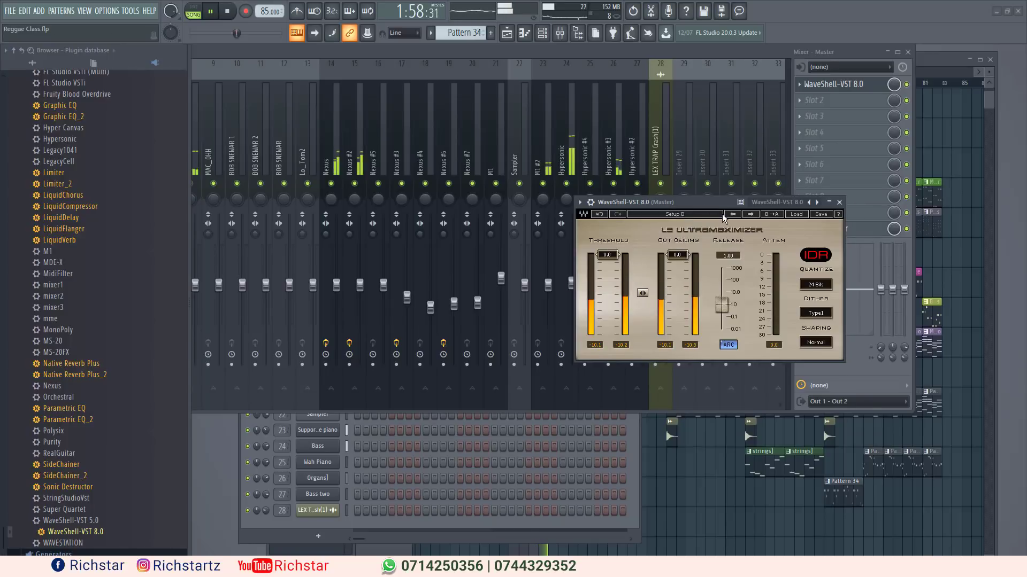
Step: Load the Hi Res CD Master preset in the L2 Ultramaximizer and lower its threshold to -6.4
click(691, 214)
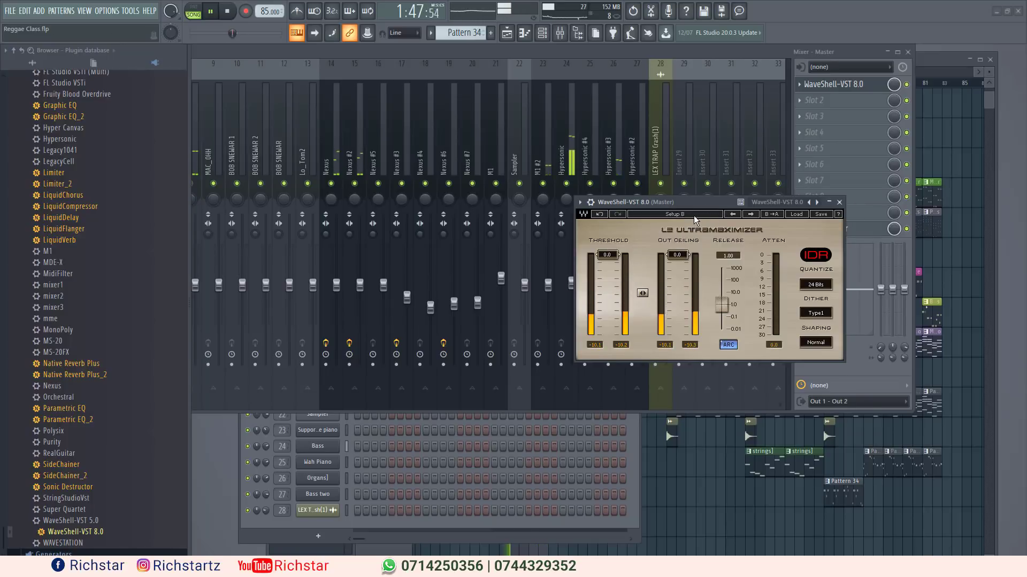
click(793, 215)
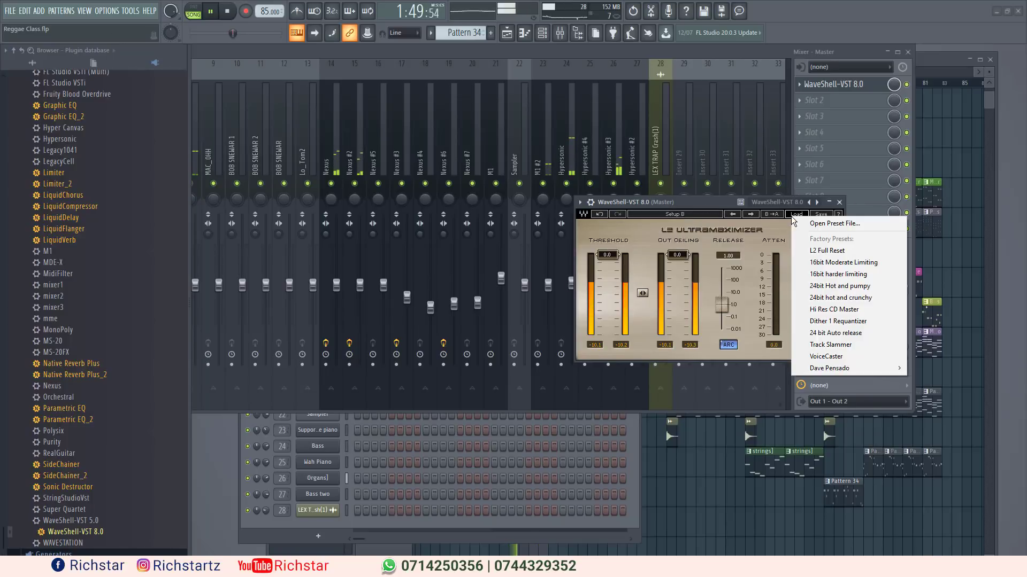
click(823, 310)
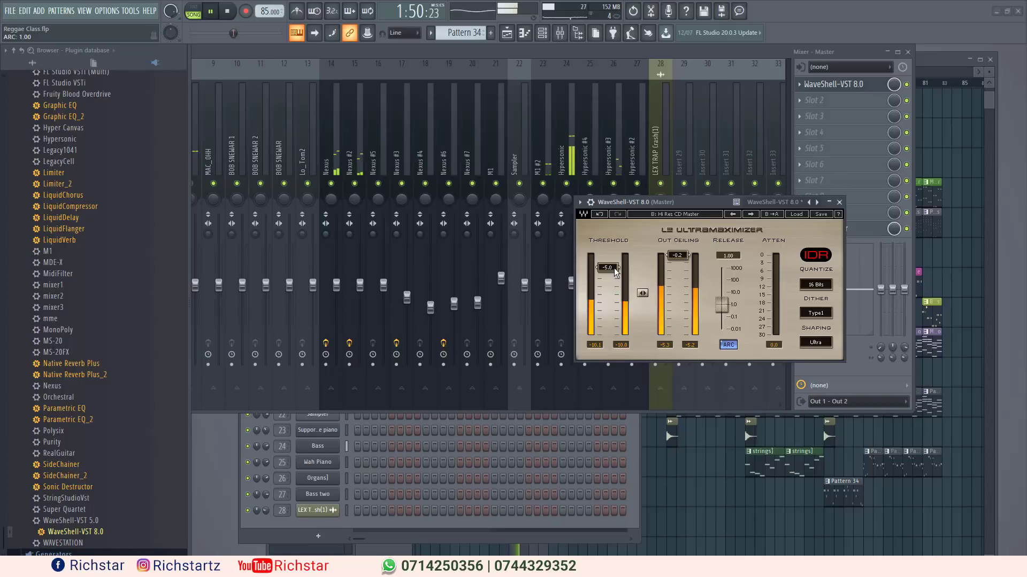
drag(615, 272, 615, 279)
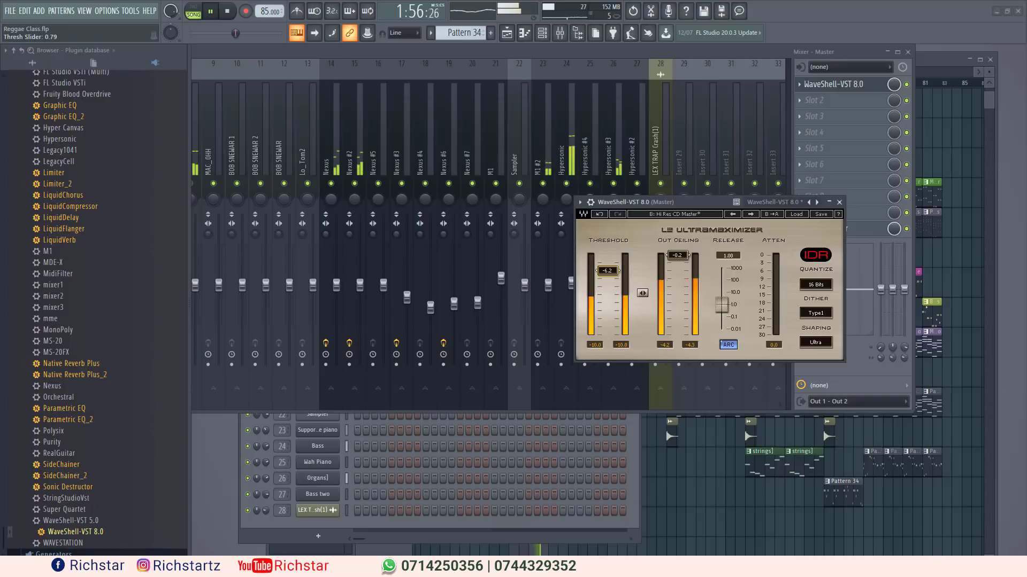
drag(615, 279, 615, 280)
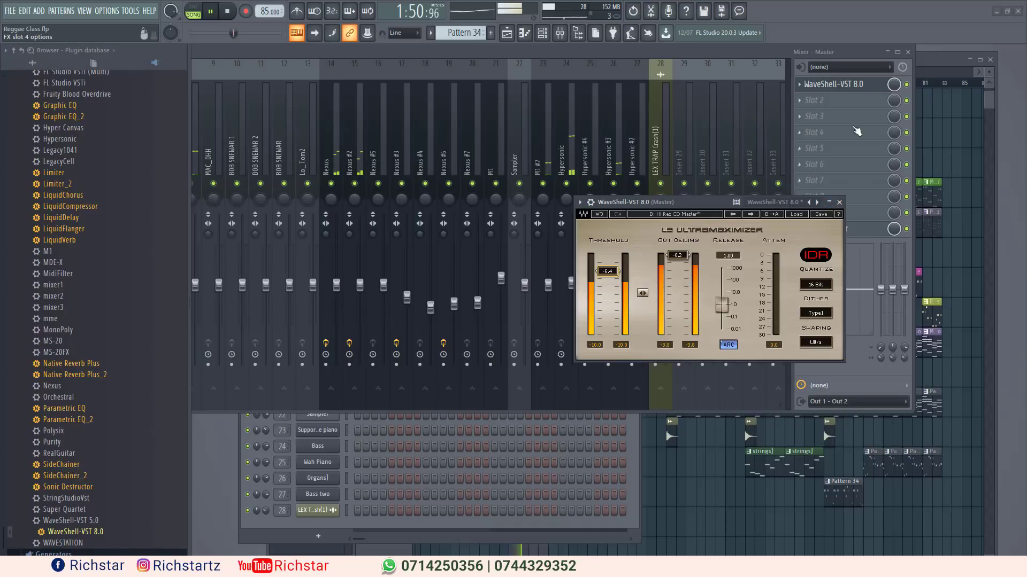
click(779, 52)
click(800, 101)
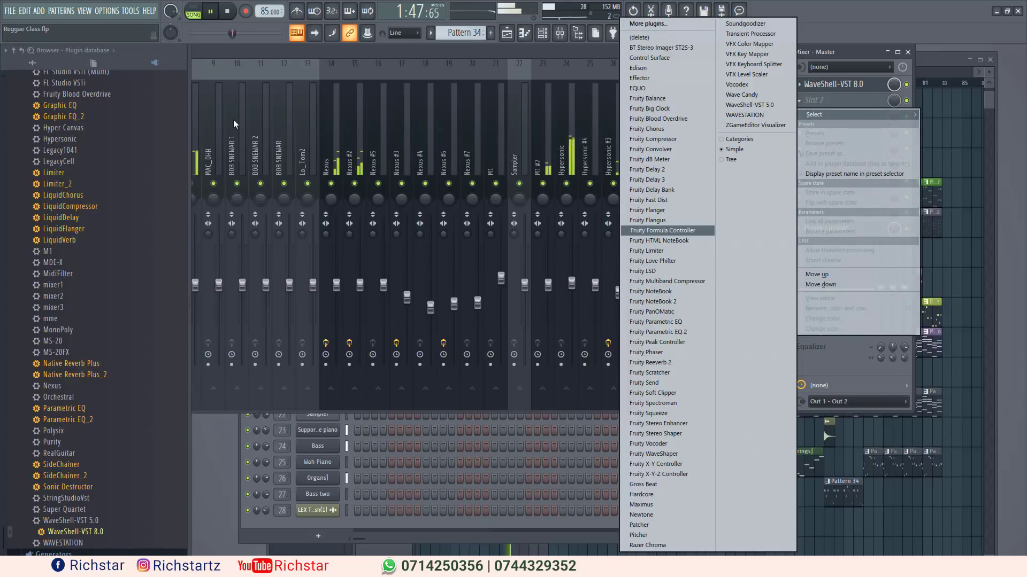
click(272, 53)
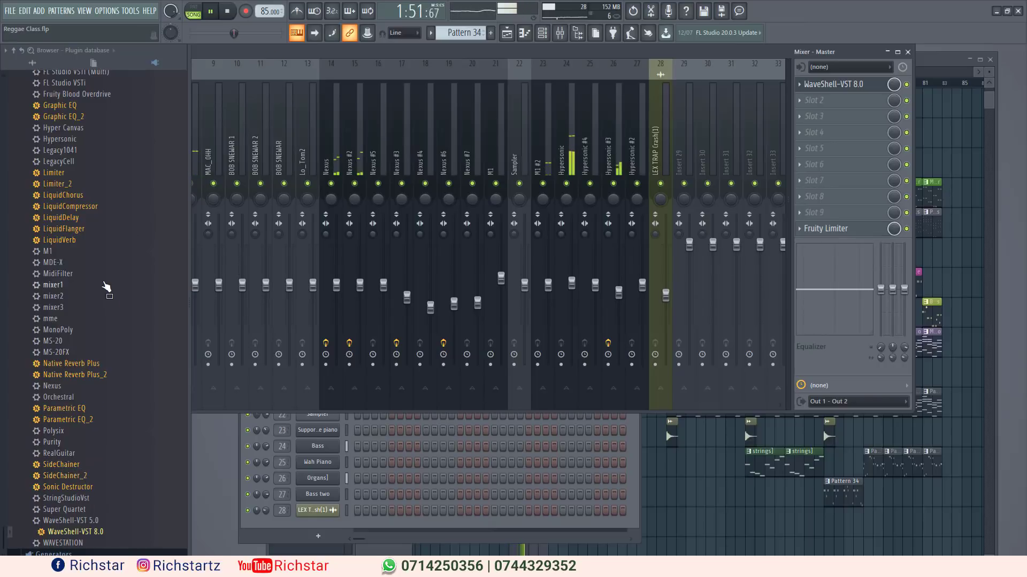
Step: Add BT Stereo Imager ST2S-3 to the Master track's ninth effect slot and load its Wild Stereo preset
scroll(106, 289, up, 6)
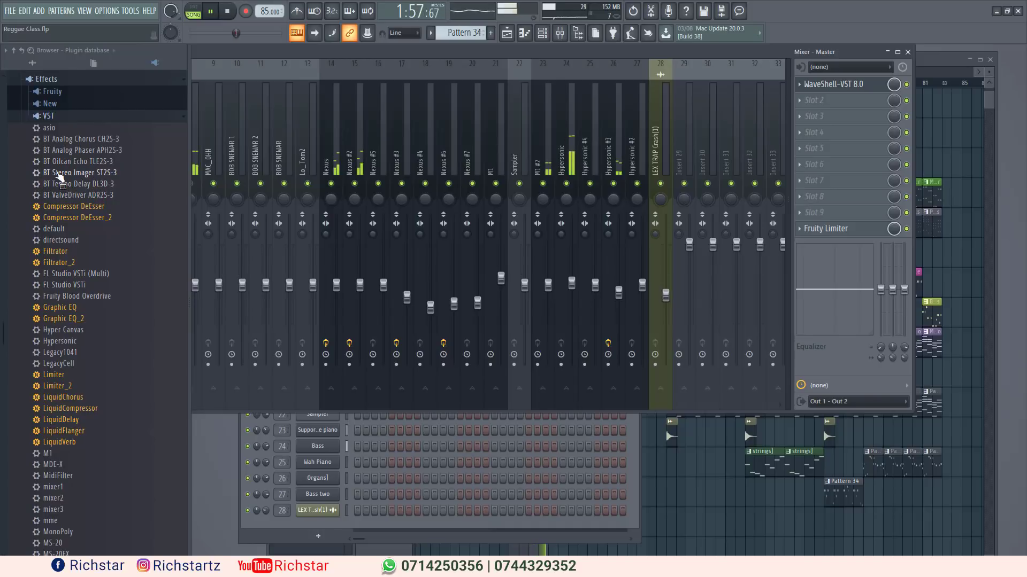
drag(60, 177, 819, 214)
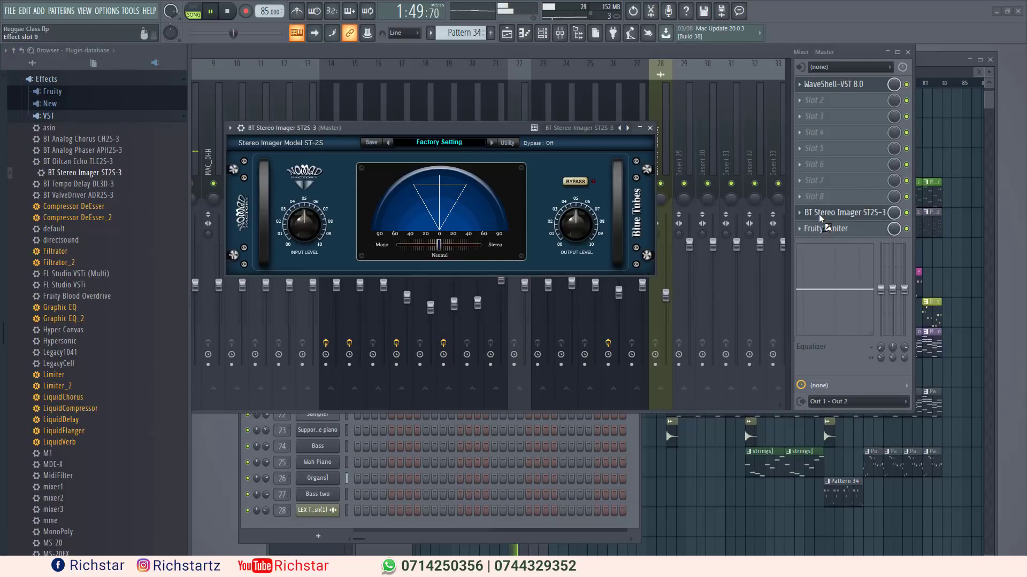
click(467, 144)
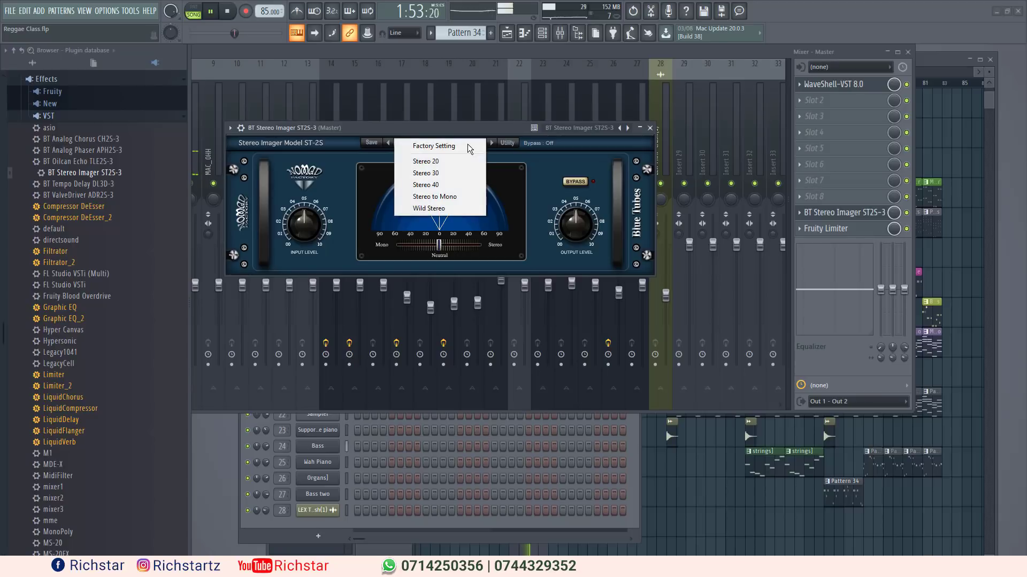
click(442, 208)
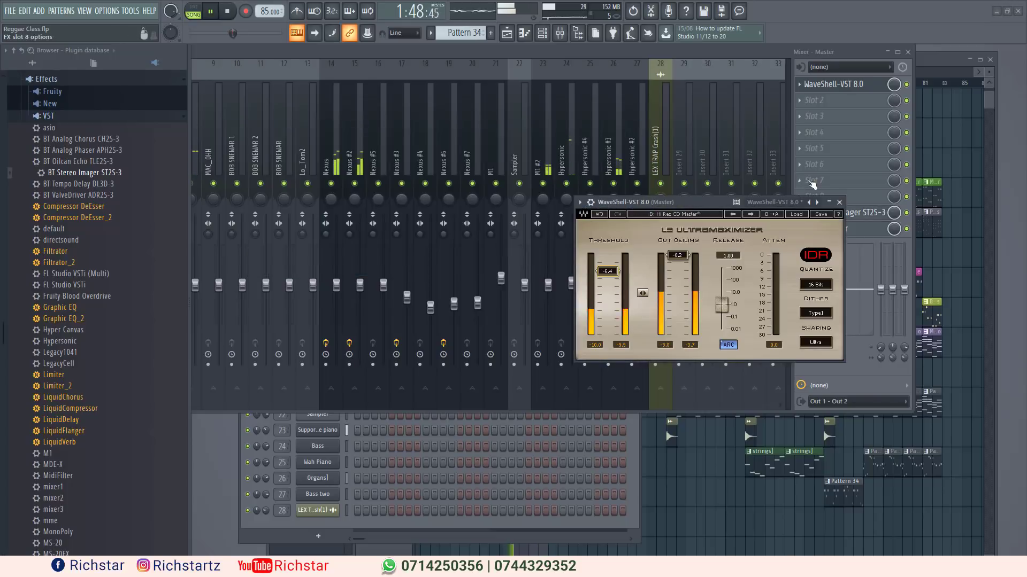
click(839, 202)
click(794, 100)
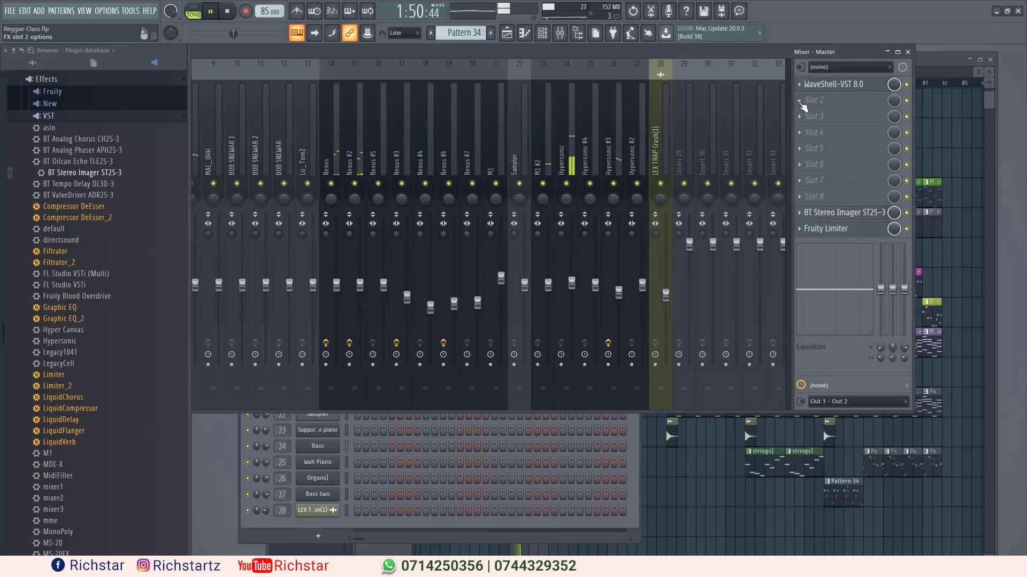
click(797, 102)
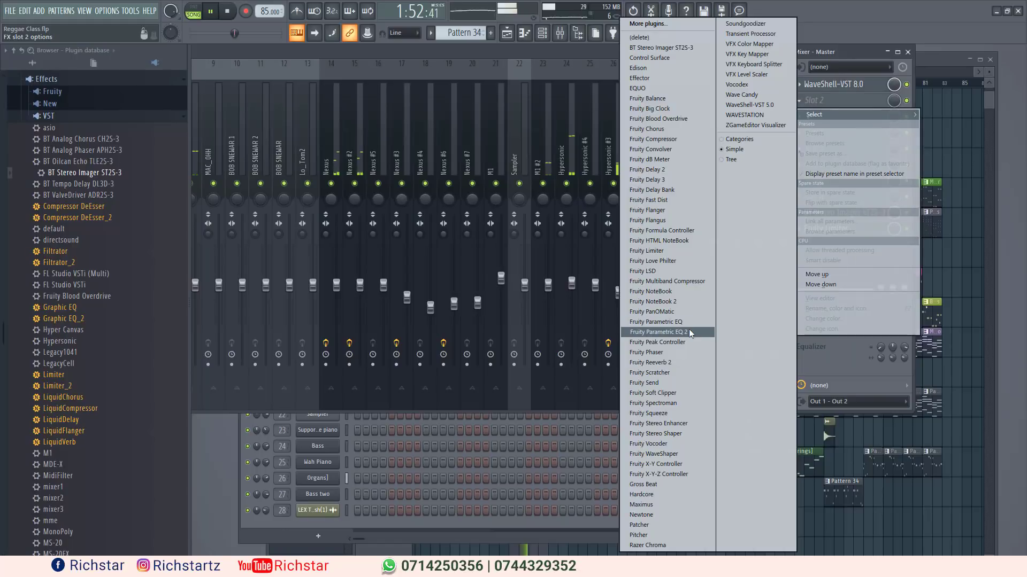
click(844, 56)
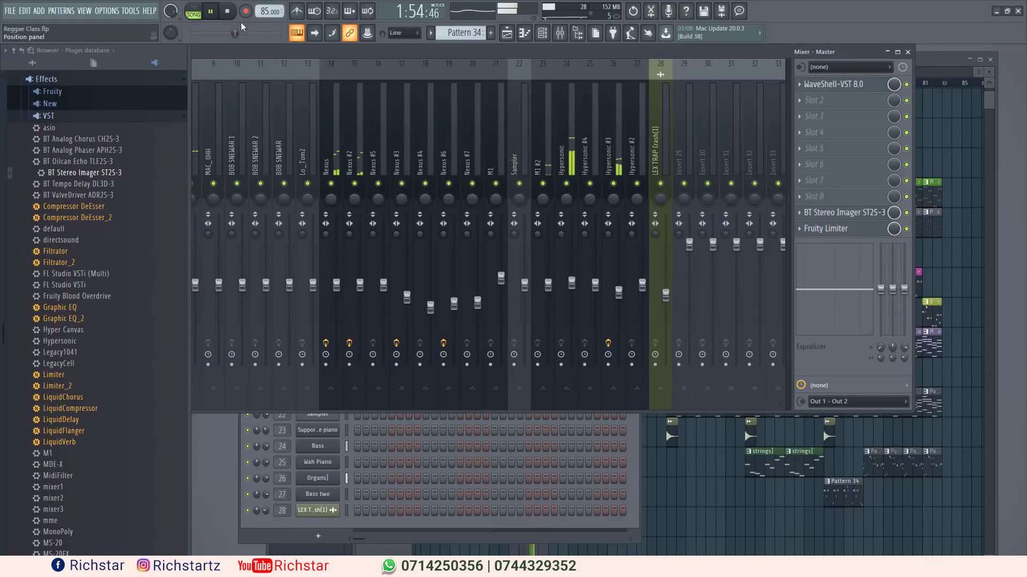
Step: Stop playback and review the BT Stereo Imager ST2S-3 and L2 Ultramaximizer settings on the Master track
key(space)
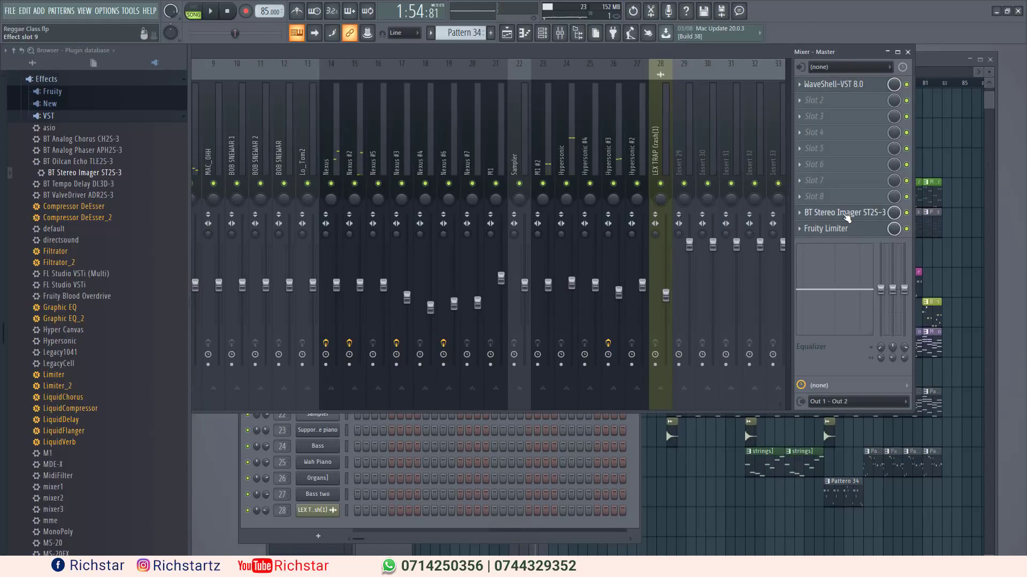
click(845, 213)
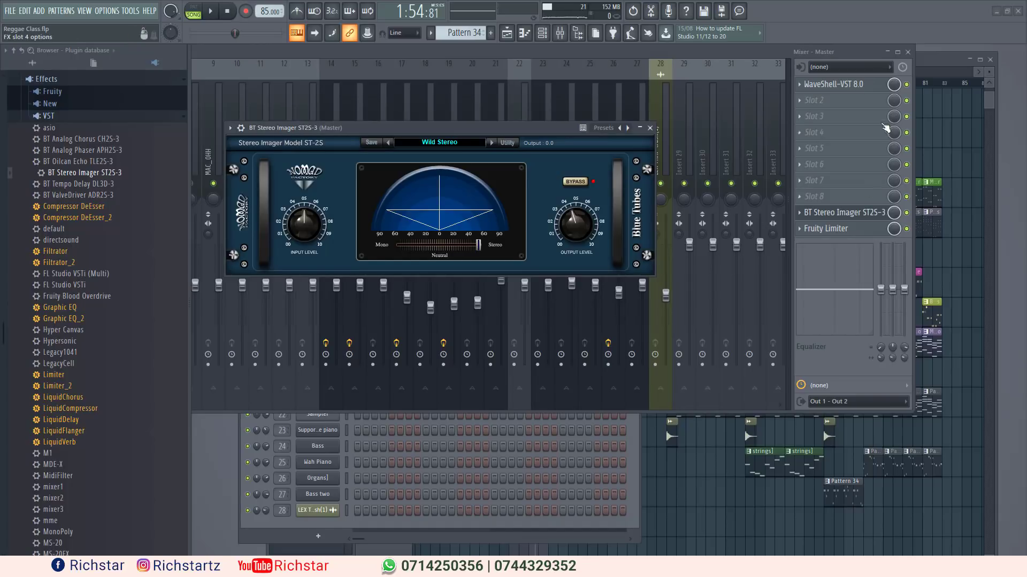
click(833, 84)
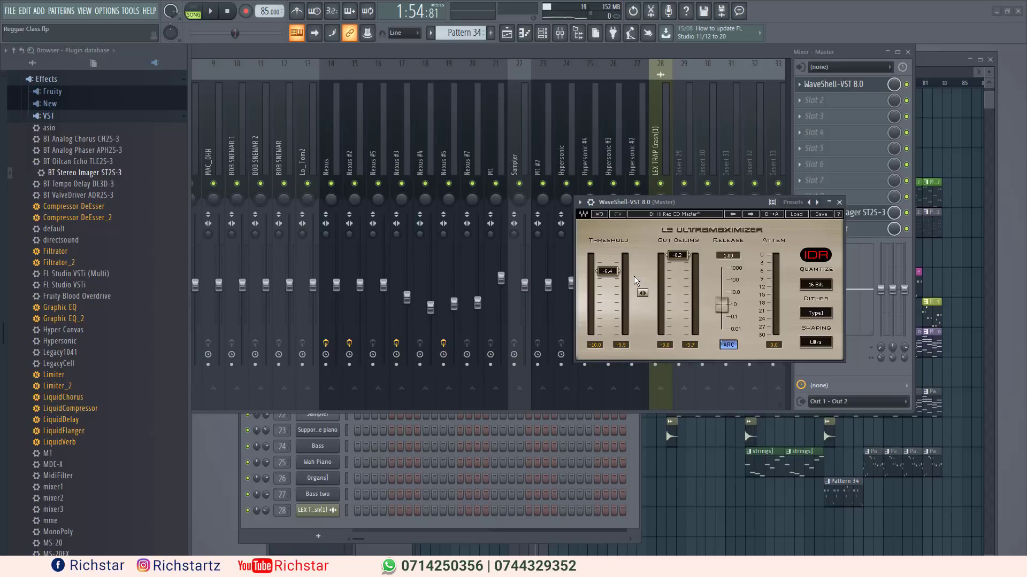
key(Escape)
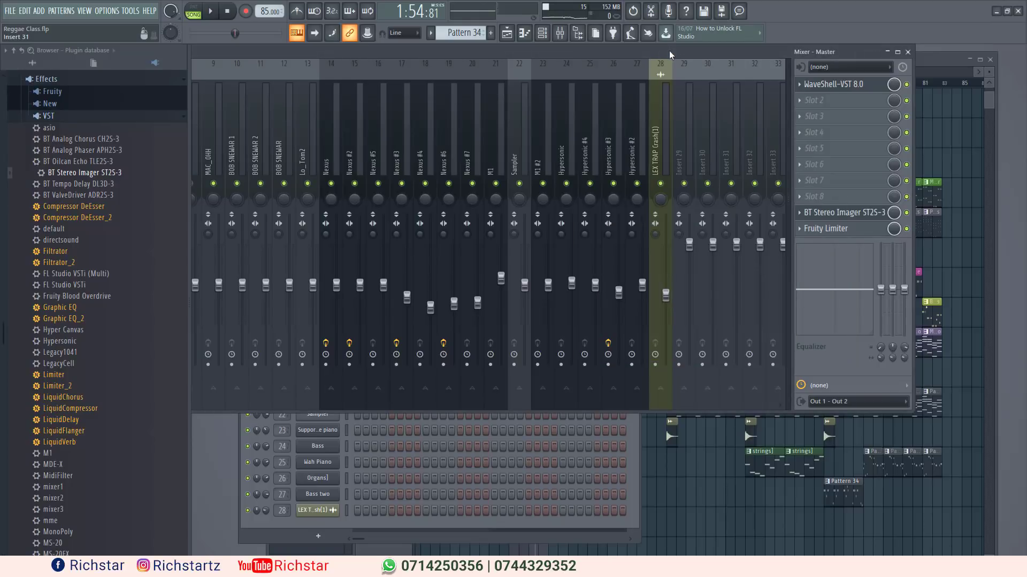
Step: Select mixer tracks 1 to 28 and raise their faders together during playback, bringing Hypersonic #2 to about -2.8 dB
drag(729, 59, 951, 60)
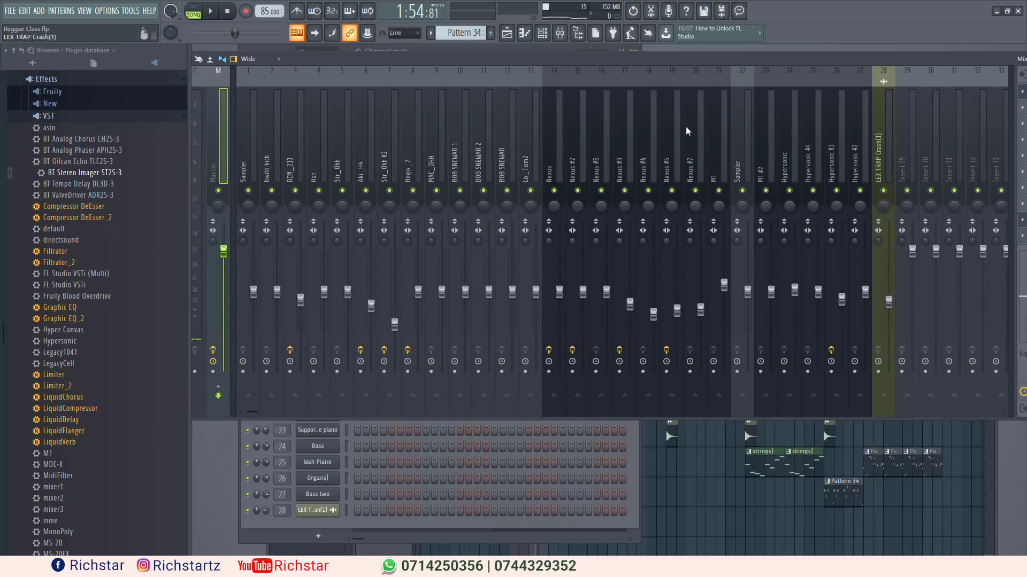
click(242, 140)
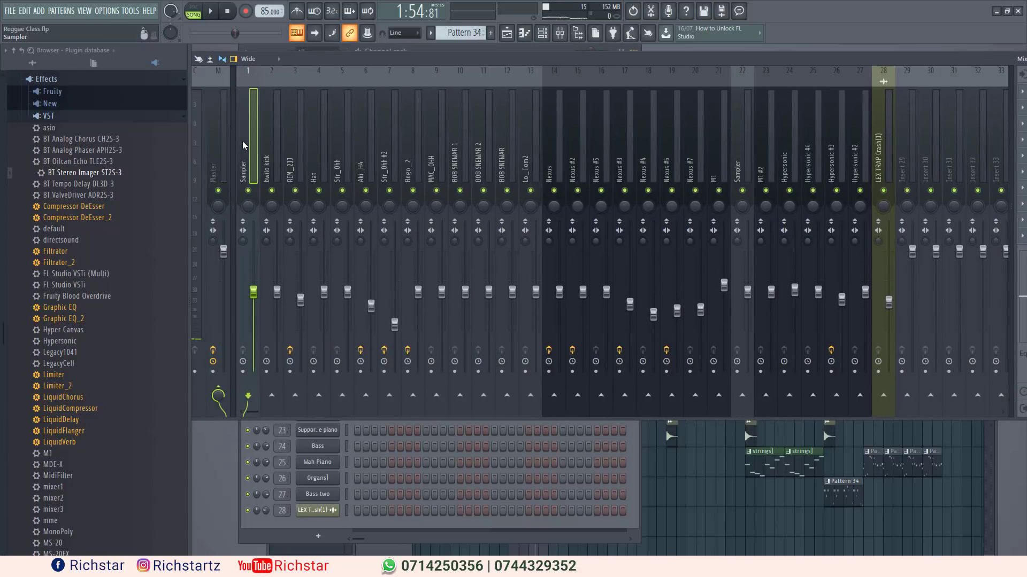
double_click(268, 136)
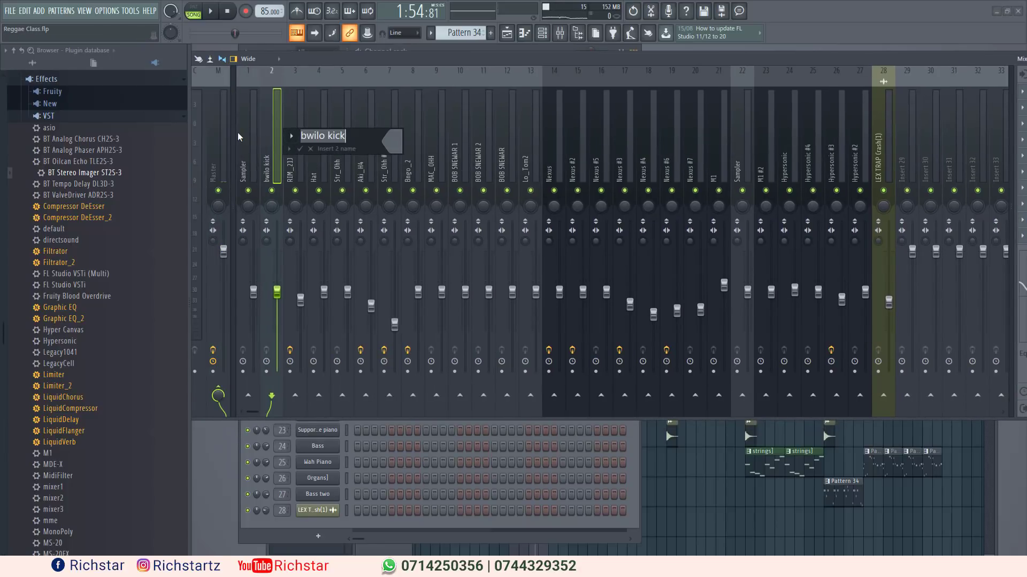
key(Return)
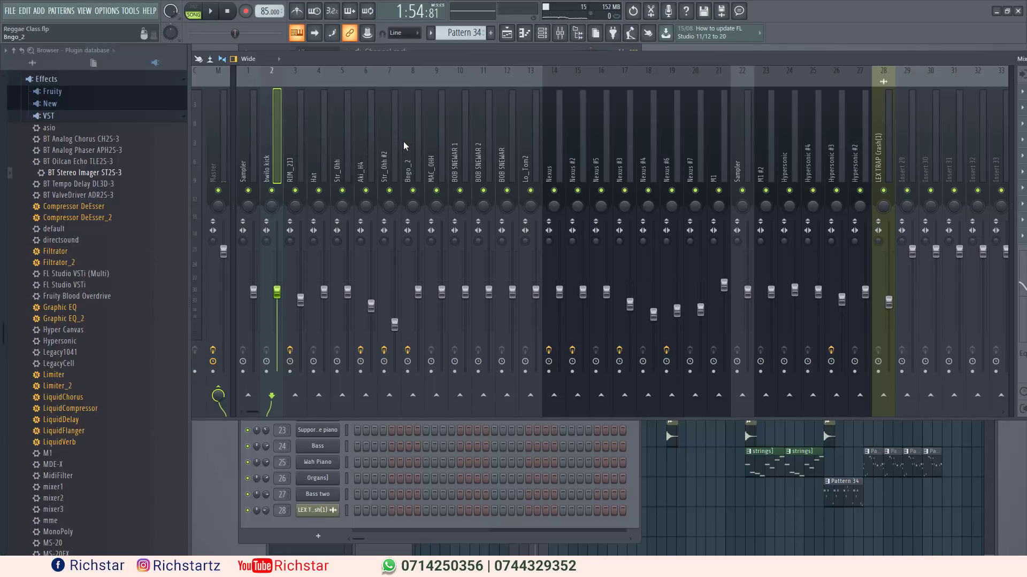
ctrl+click(245, 143)
drag(294, 143, 880, 143)
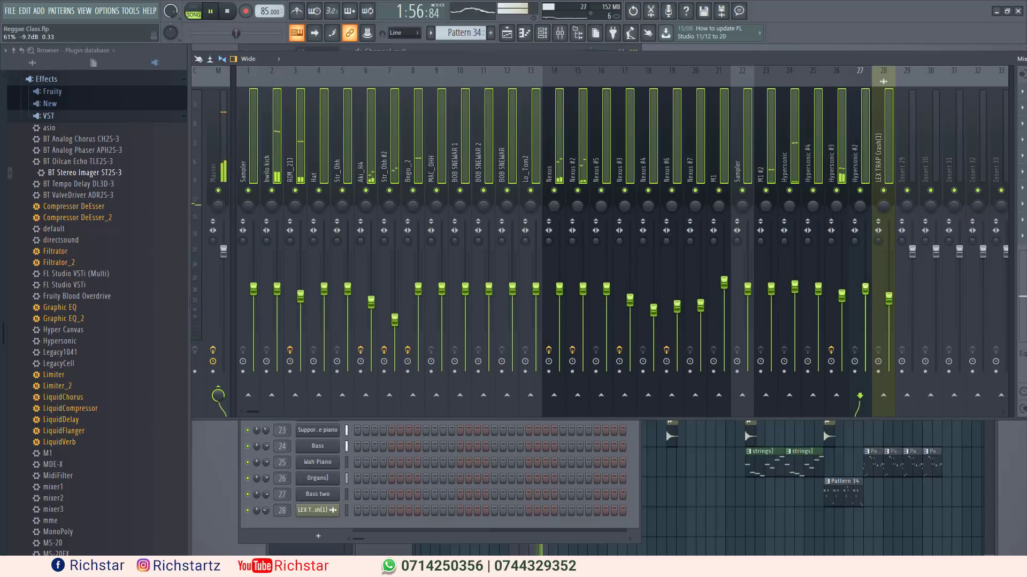
drag(865, 289, 865, 283)
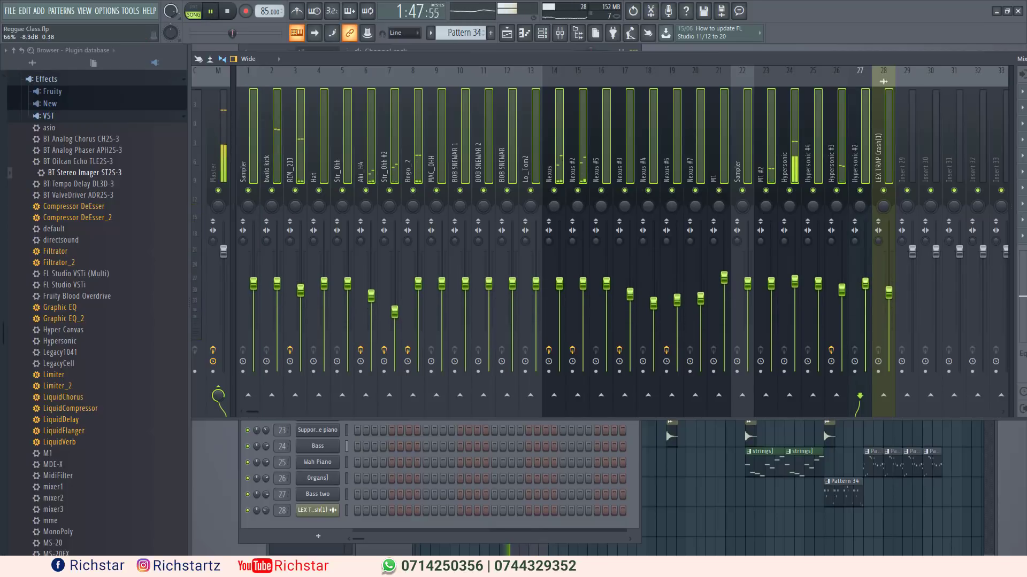
drag(865, 283, 865, 260)
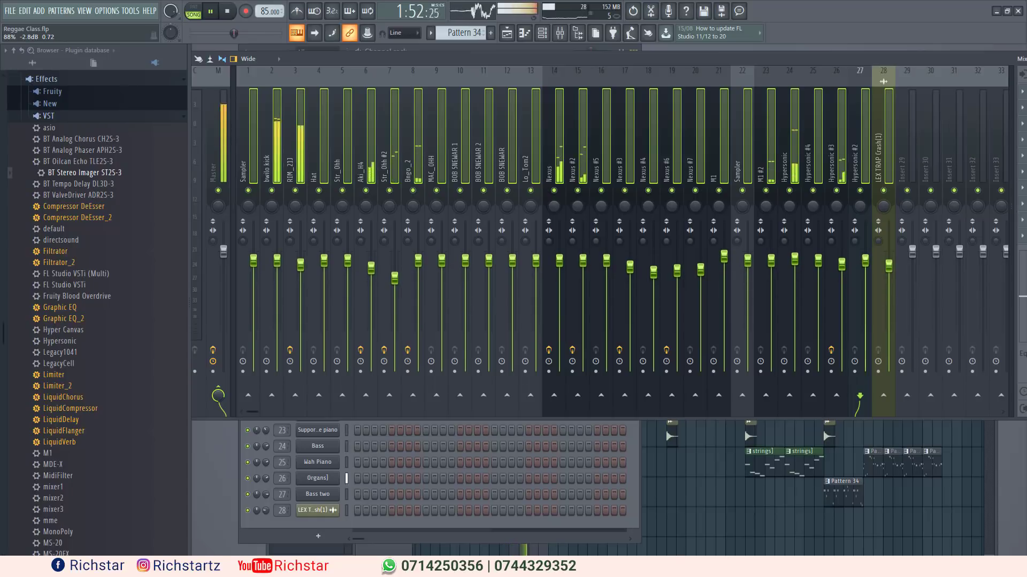
Step: Bring the mixer back in front of the playlist and select the Master track with its effect slots in view
drag(988, 56, 592, 102)
click(684, 56)
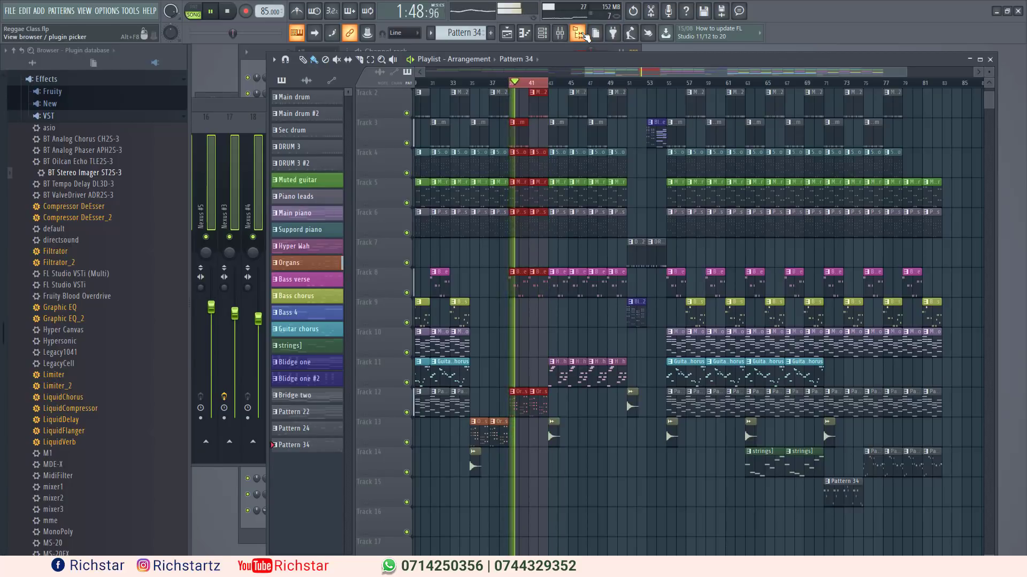
click(560, 33)
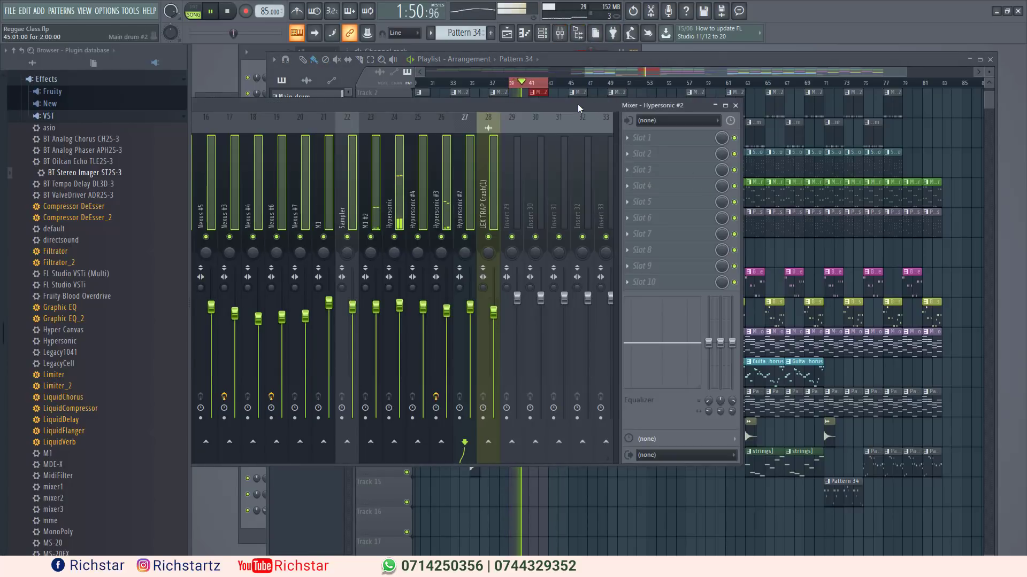
drag(578, 104, 511, 118)
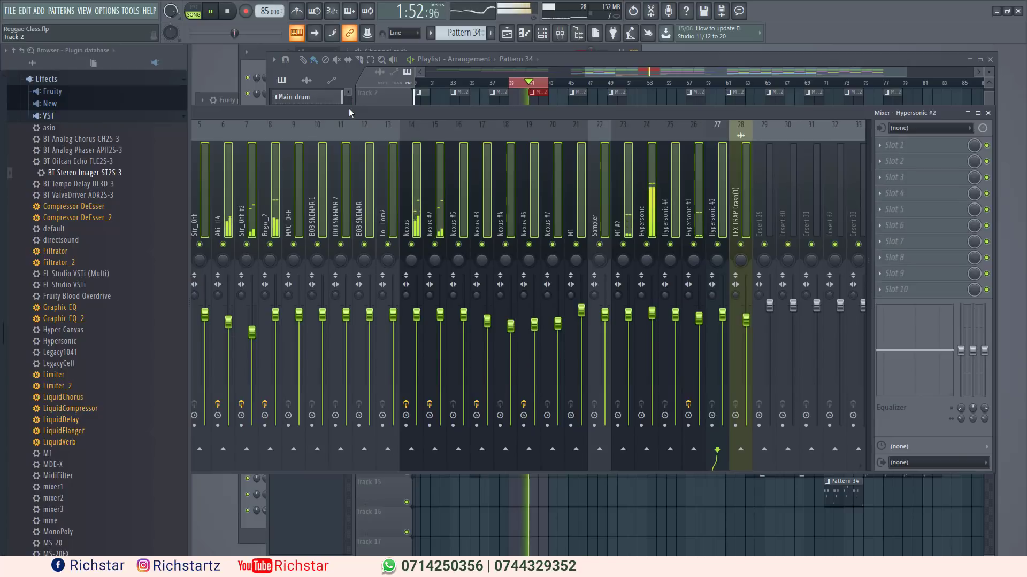
drag(349, 108, 483, 116)
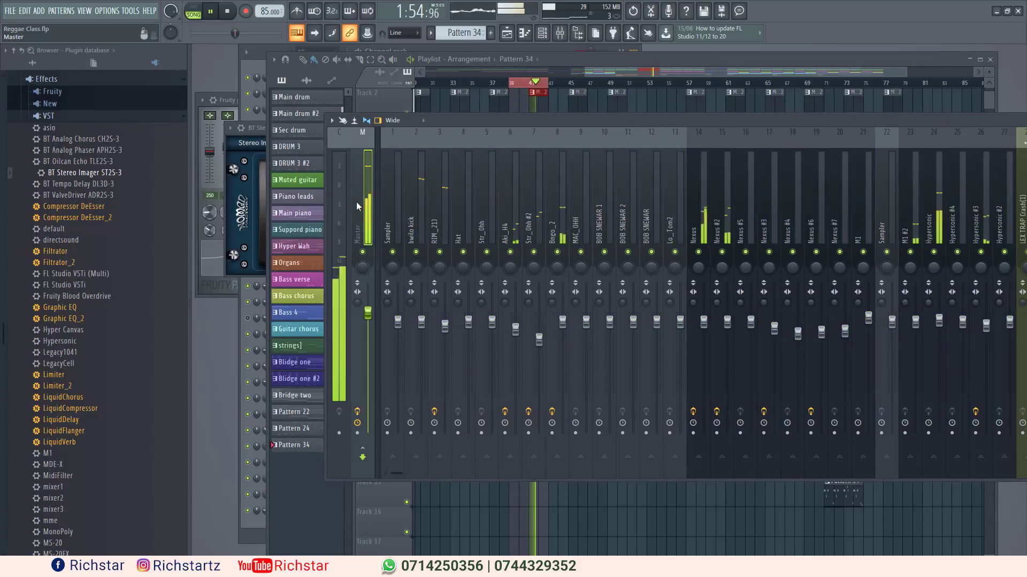
drag(551, 121, 321, 102)
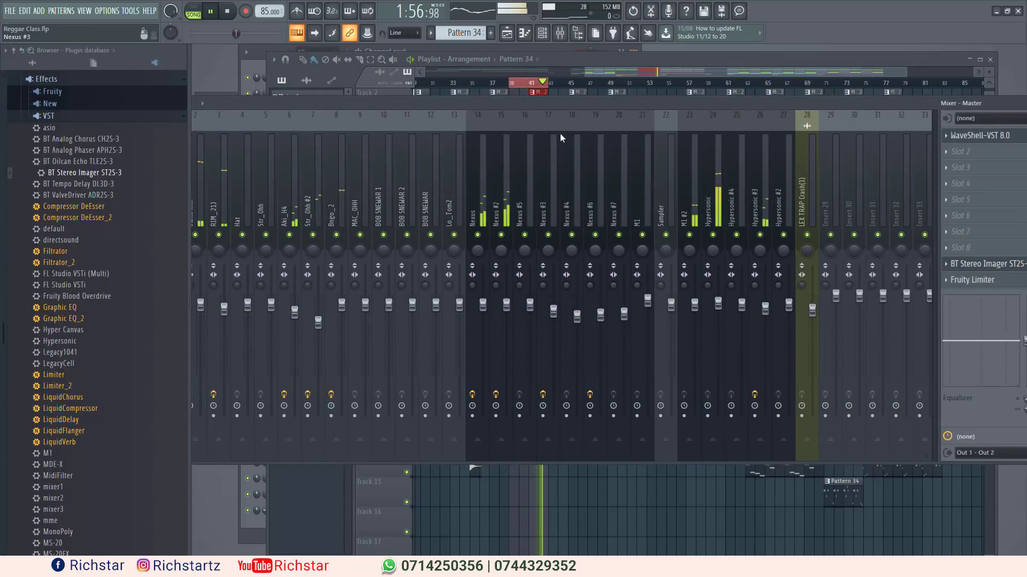
drag(573, 106, 257, 145)
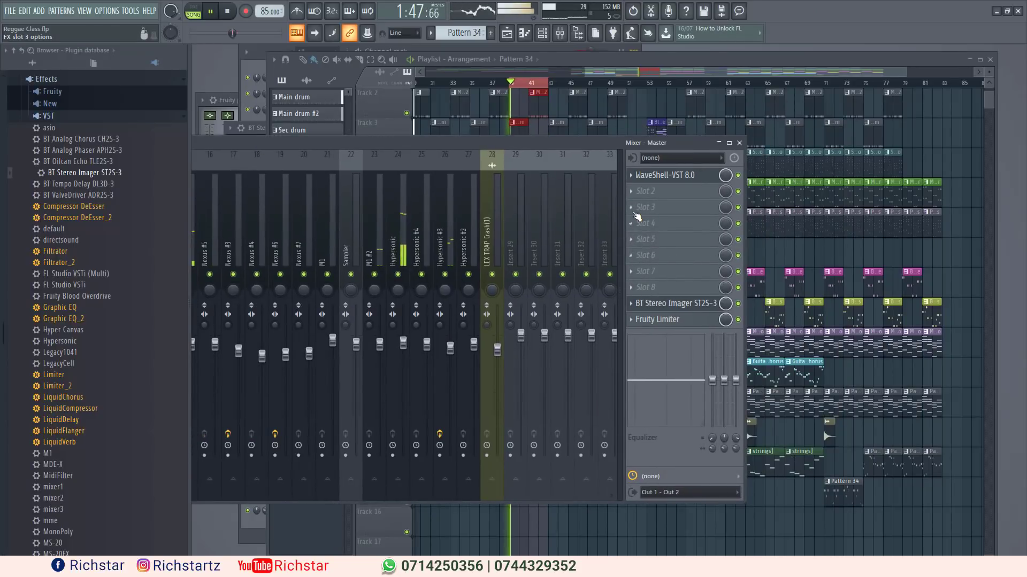
Step: Stop playback and add WaveShell-VST 8.0 to the Master track's second effect slot with API-2500 Stereo as its plugin
key(space)
click(631, 191)
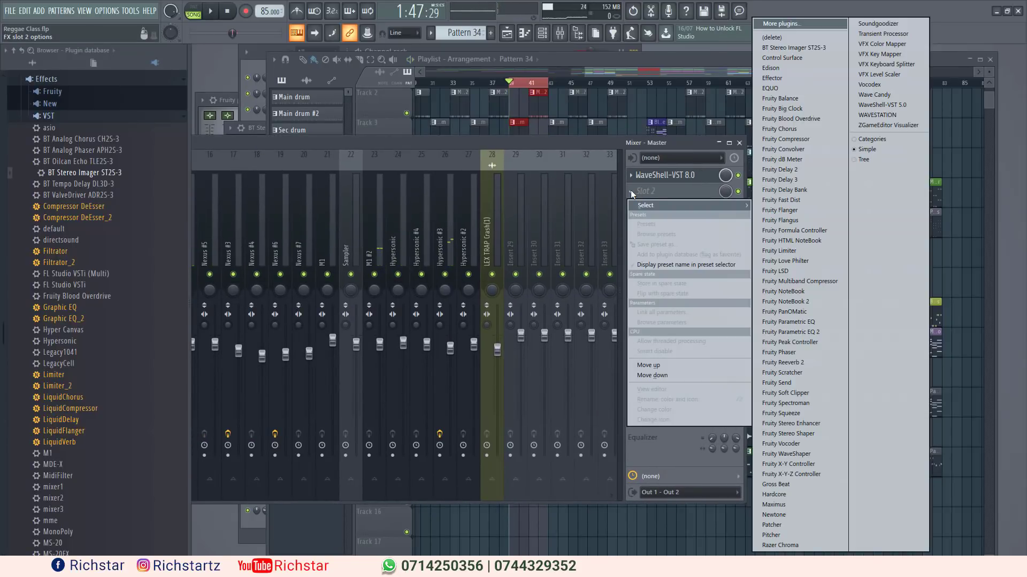
click(71, 505)
scroll(72, 505, down, 6)
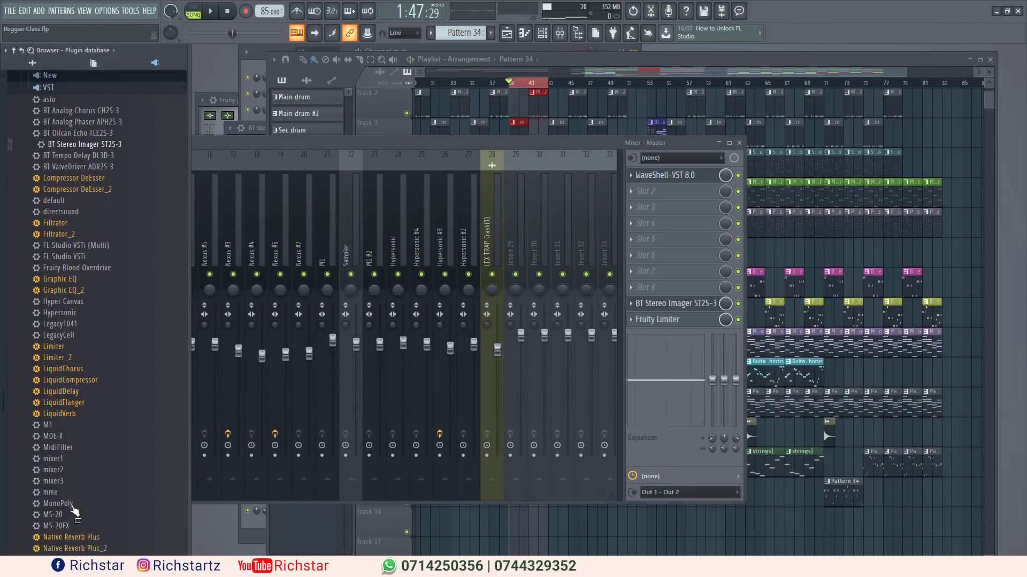
drag(87, 537, 644, 190)
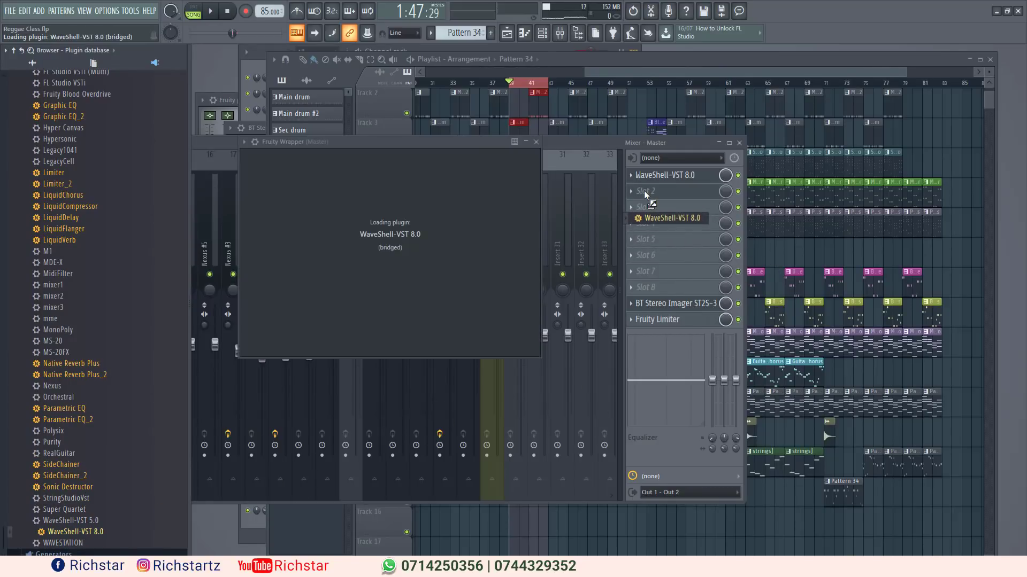
click(398, 208)
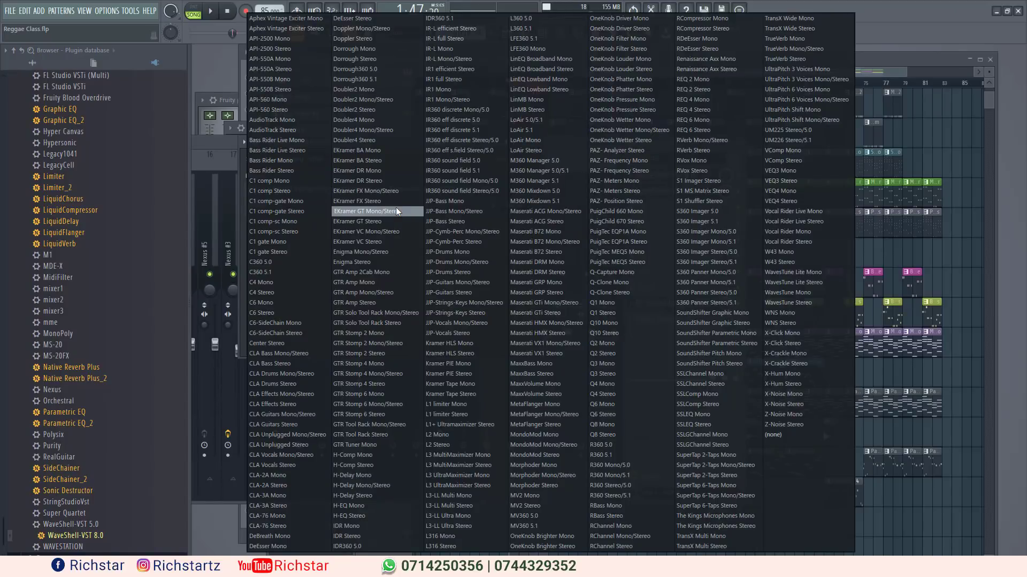
click(294, 53)
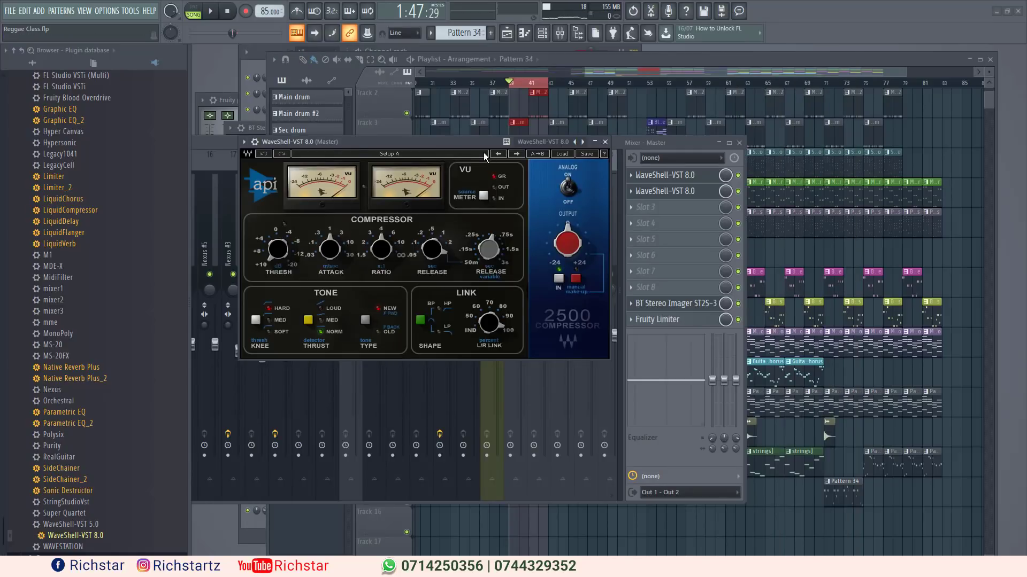
Step: Load the Mastering 1 factory preset in the API 2500 compressor
click(558, 155)
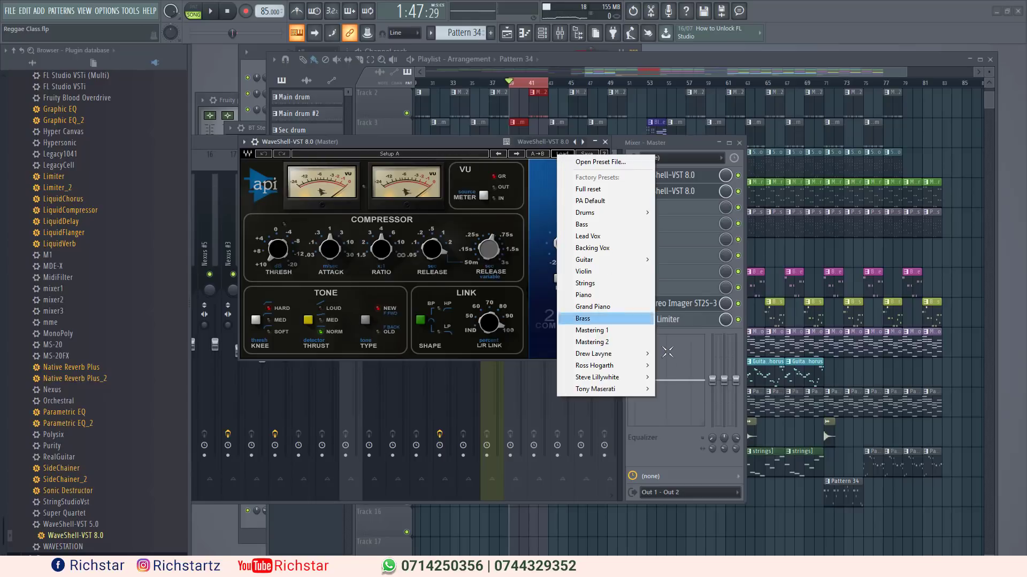
click(614, 331)
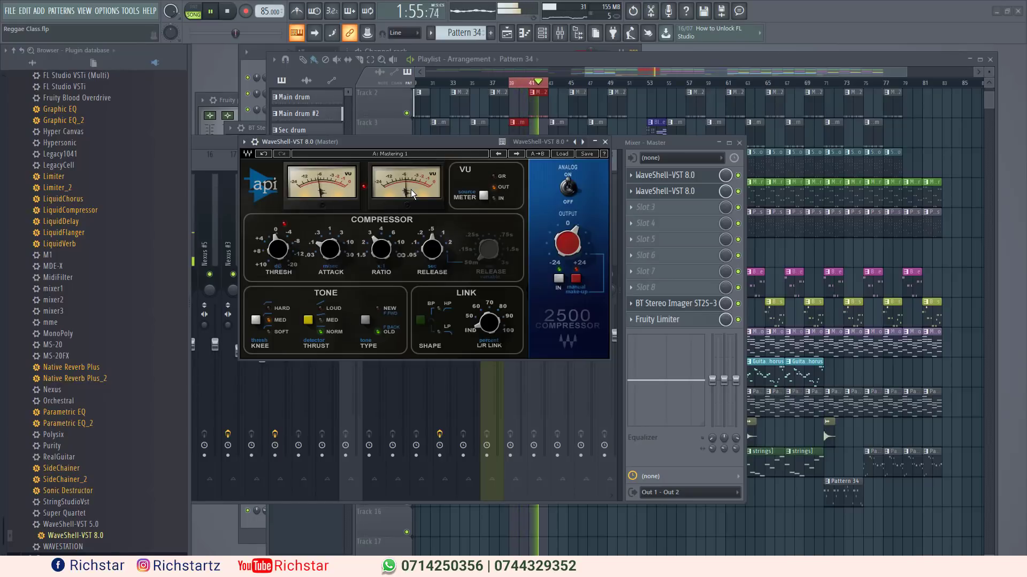
drag(438, 146, 476, 193)
Step: Select the RIM_21J mixer track and lower its low EQ band to about -2.9 dB
drag(480, 143, 832, 133)
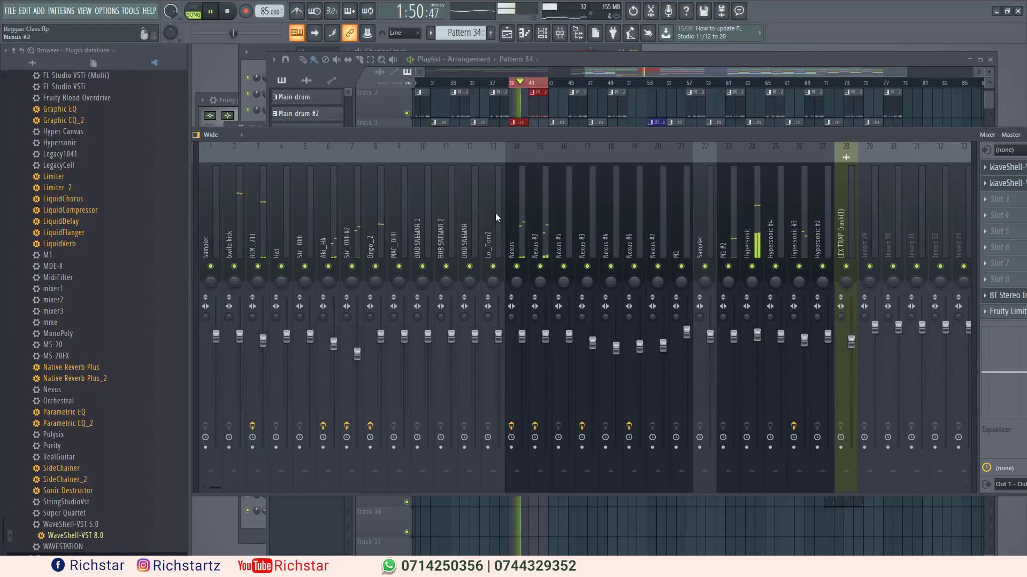
click(258, 235)
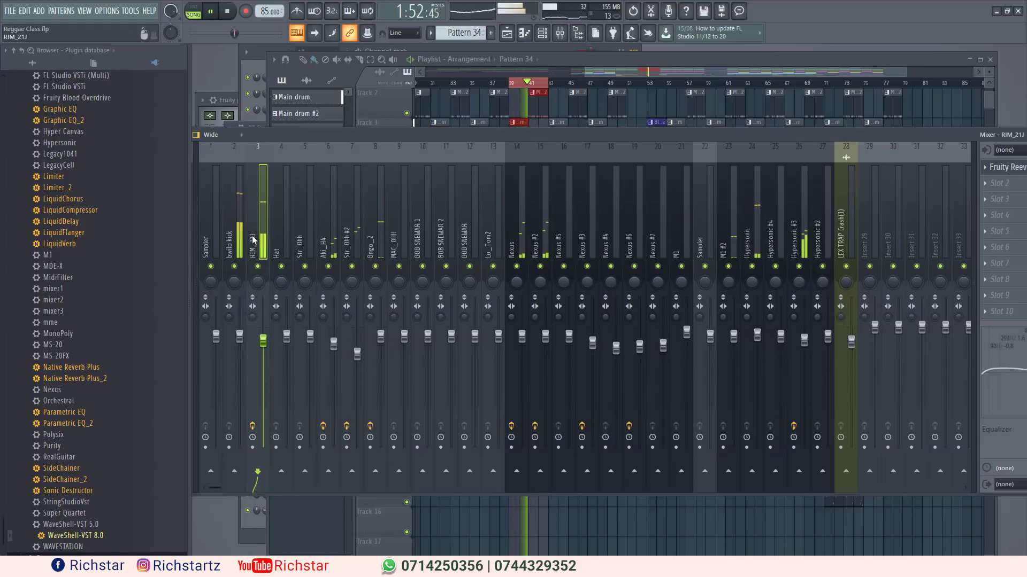
drag(698, 138, 394, 144)
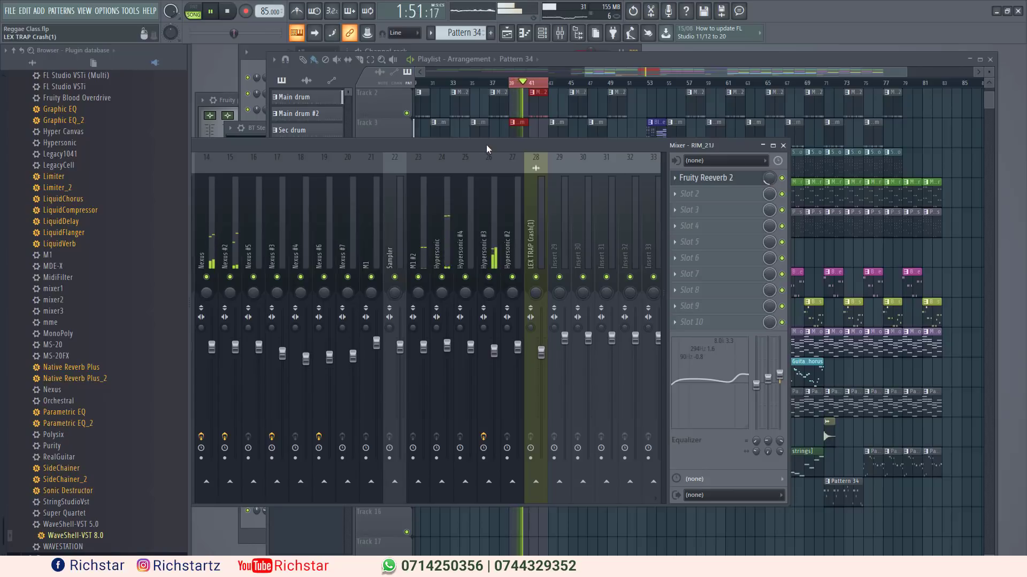
drag(486, 145, 628, 137)
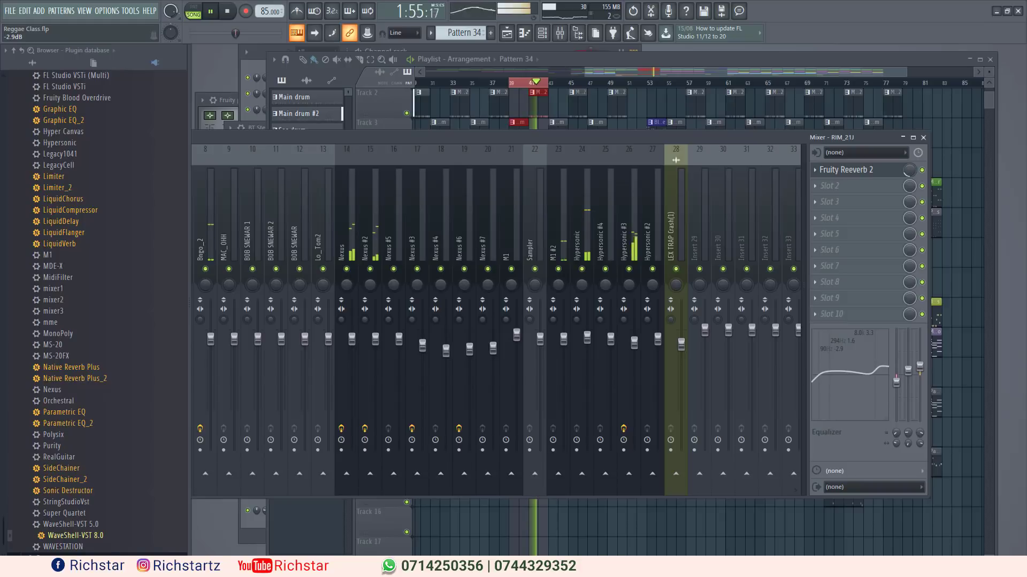
Step: Review the Fruity Reeverb 2 settings on the RIM_21J track and close the mixer
click(849, 172)
drag(453, 135, 453, 134)
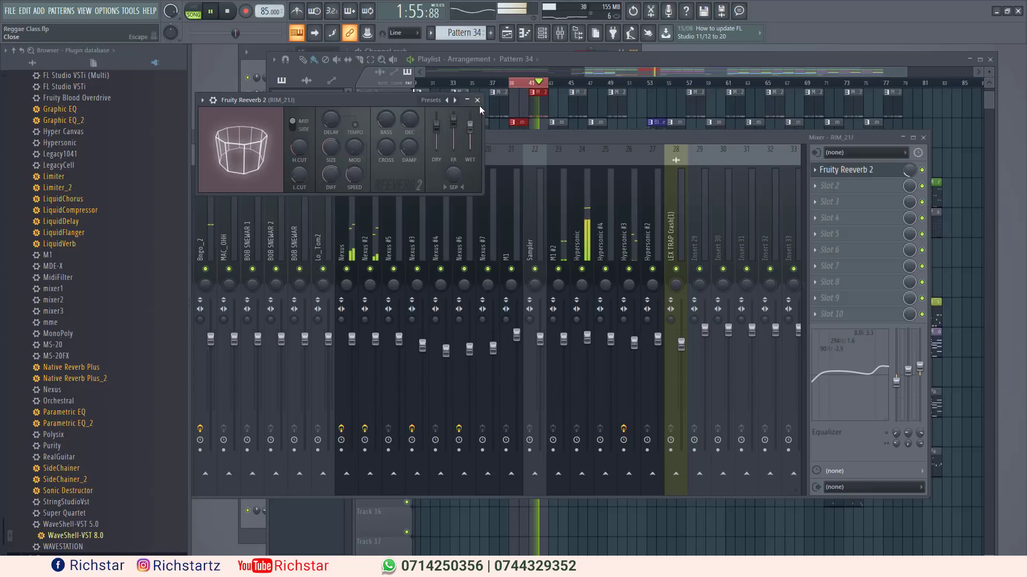
click(848, 170)
click(923, 138)
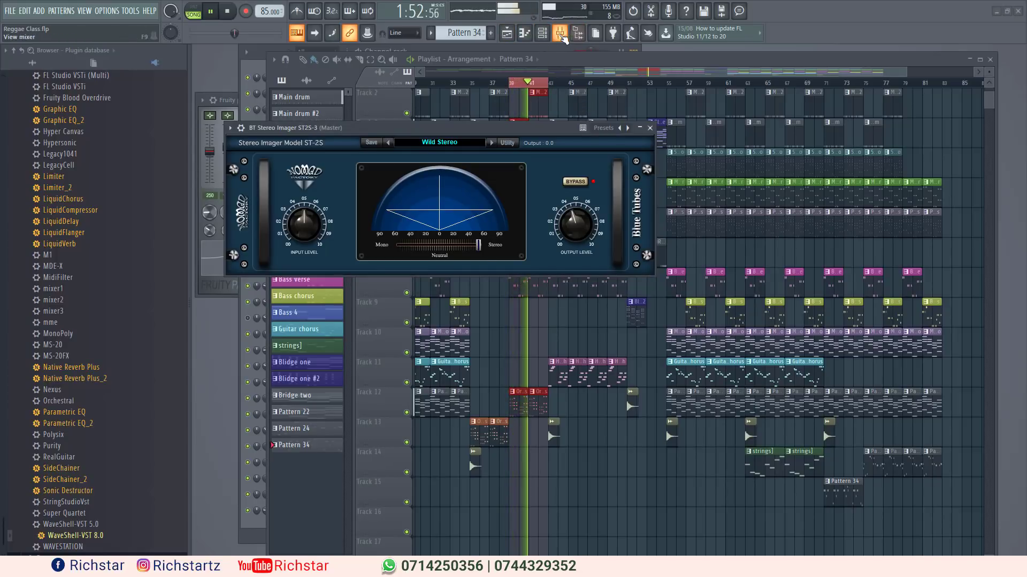
Step: Show the mixer again and open the Fruity Limiter in the Master track's tenth effect slot
click(579, 34)
click(578, 33)
click(559, 32)
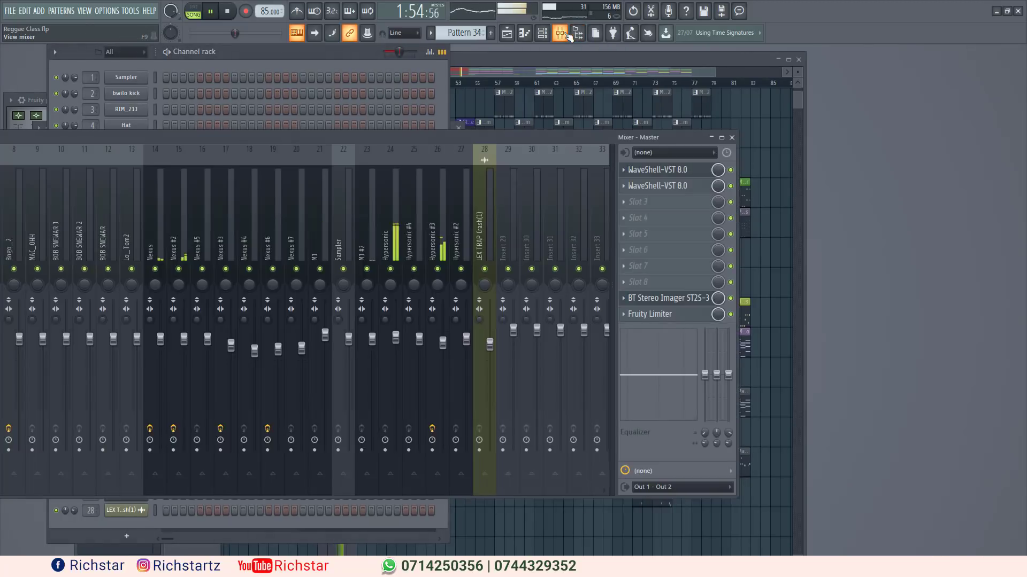
click(691, 317)
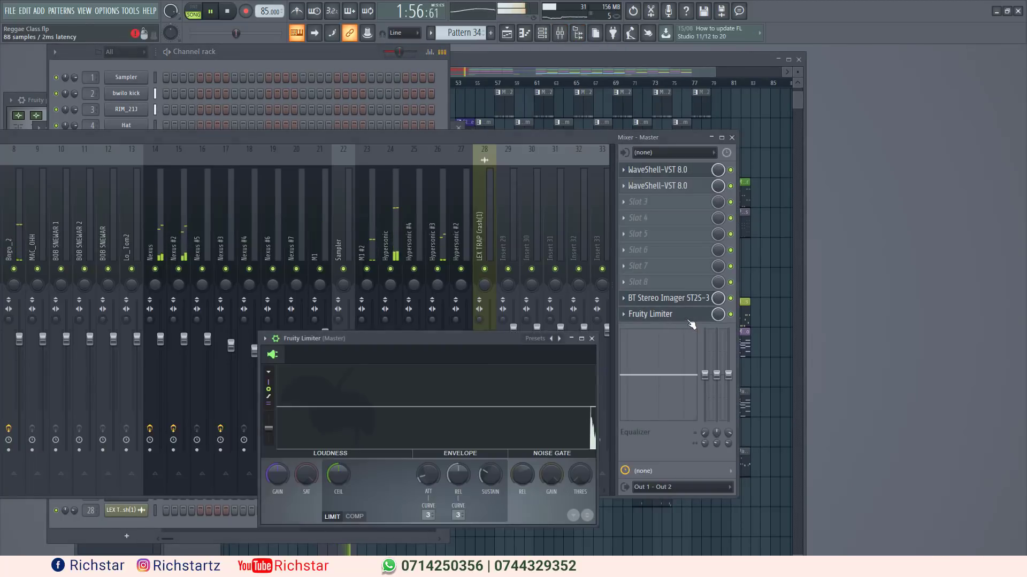
Step: Load the Noise gate preset in the Master's Fruity Limiter, raise its gain to about 1.5 dB and resume playback
click(560, 339)
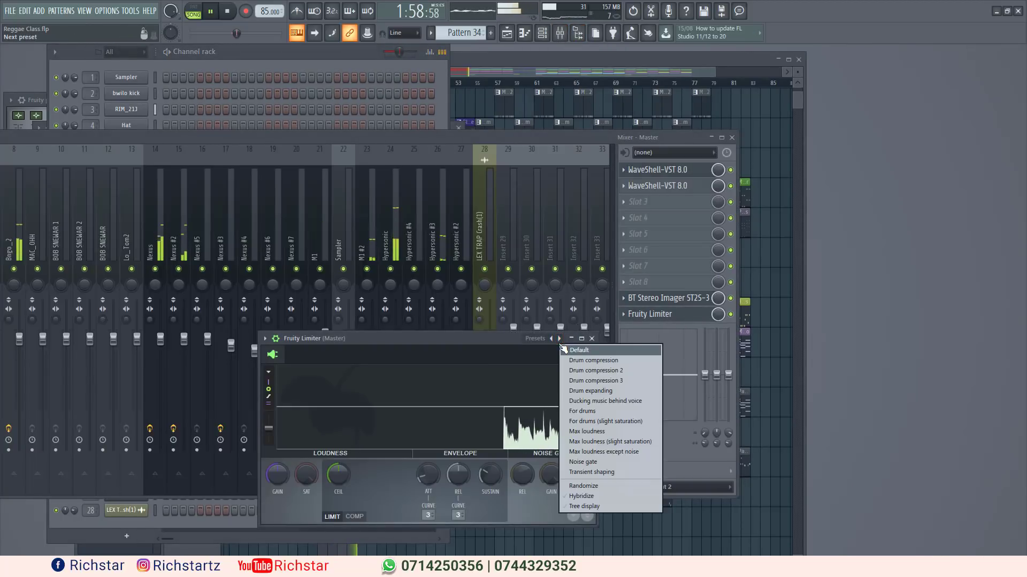
click(582, 462)
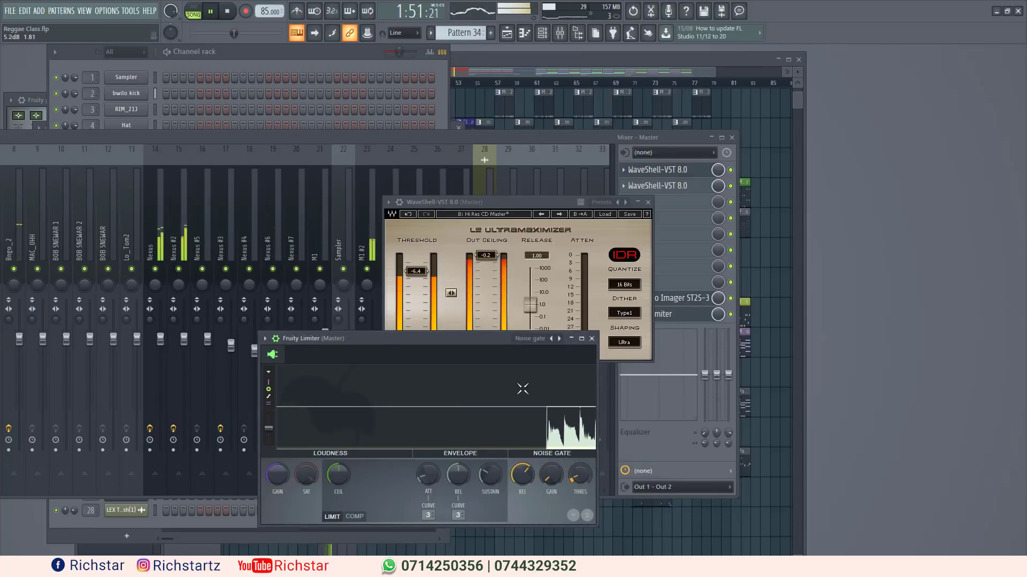
drag(483, 355, 561, 234)
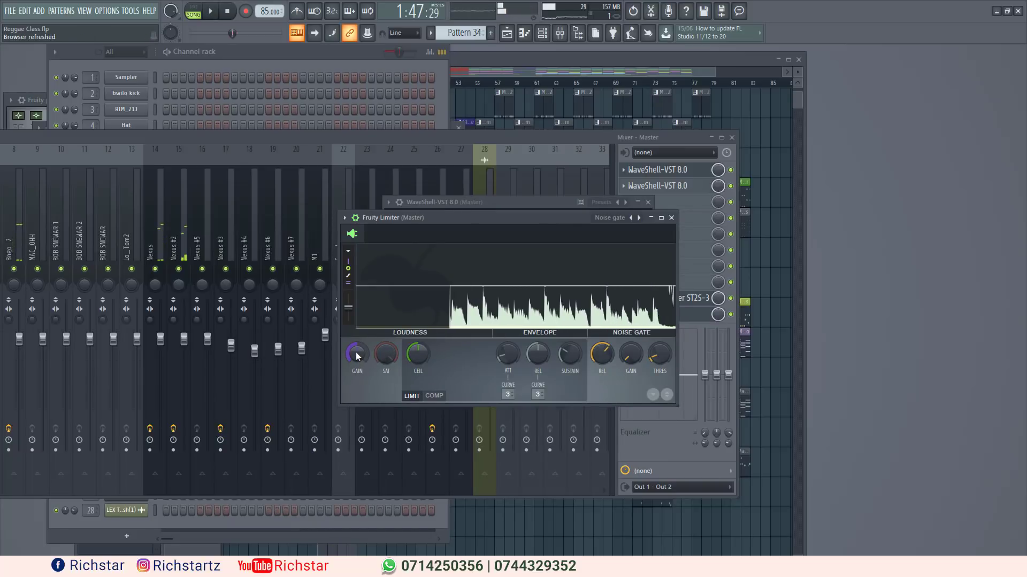
drag(355, 351, 355, 338)
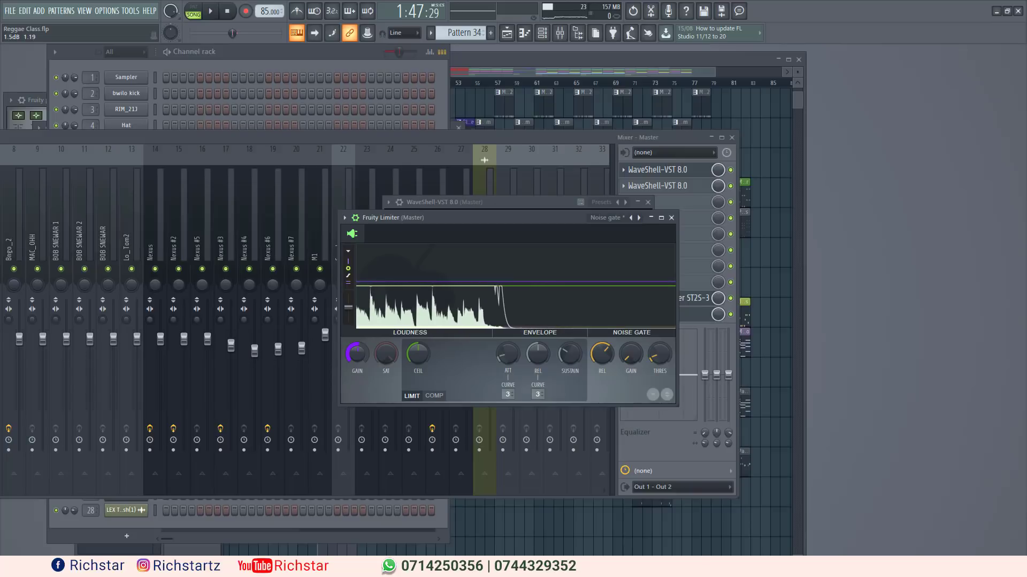
key(space)
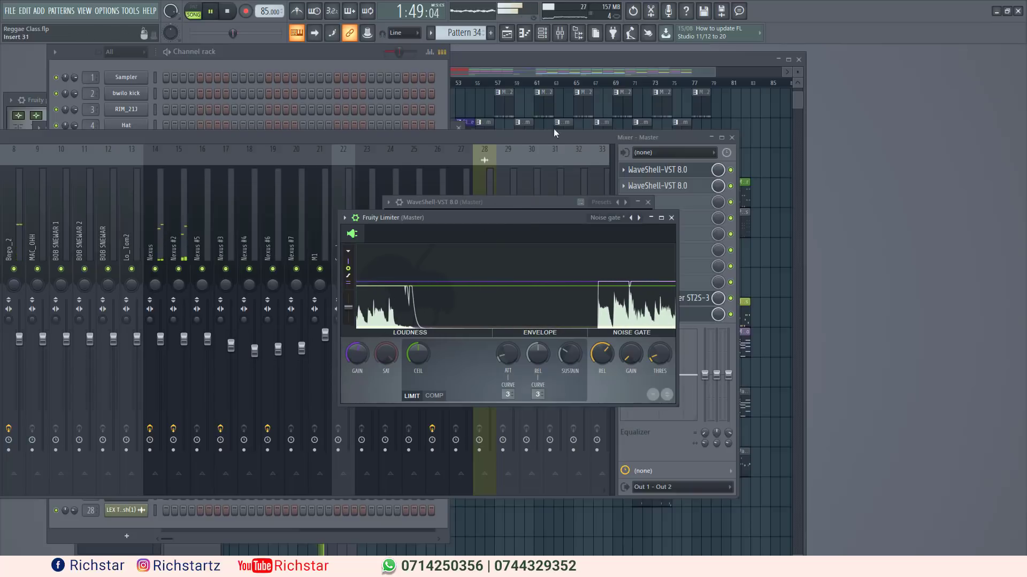
Step: Clear the playlist's loop selection and play on from bar 43 with the whole arrangement in a maximized playlist
click(550, 65)
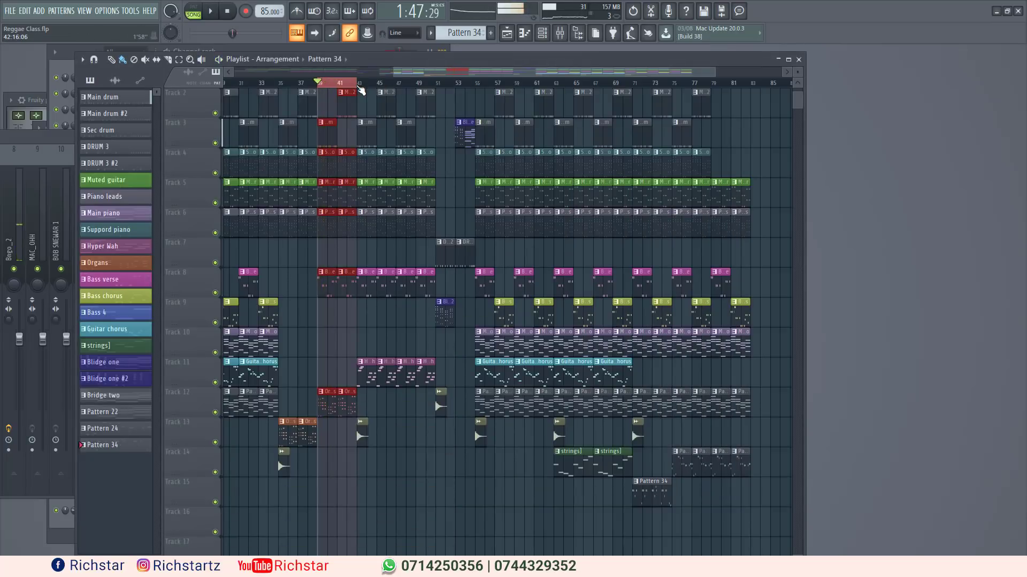
click(359, 85)
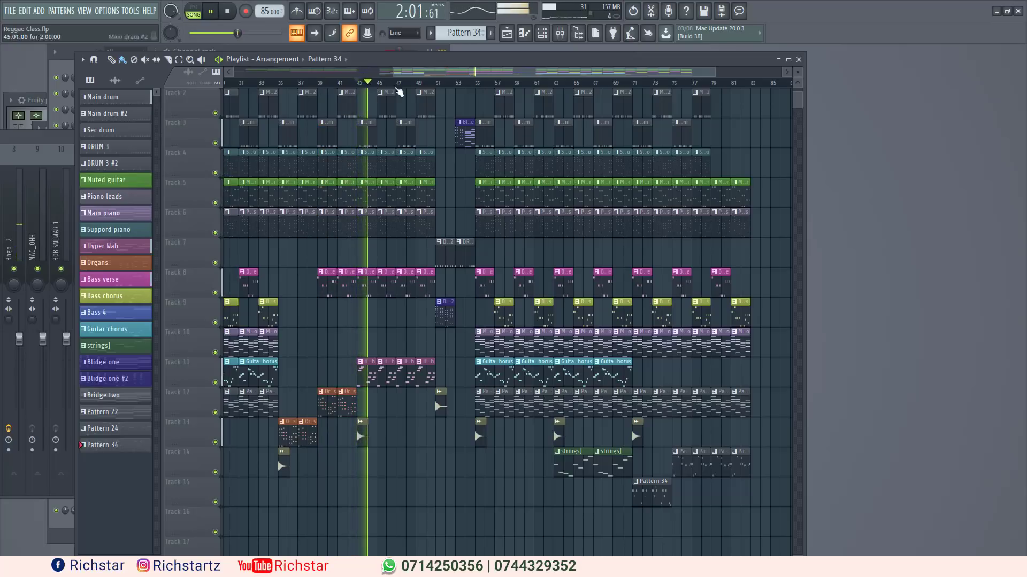
scroll(396, 95, left, 3)
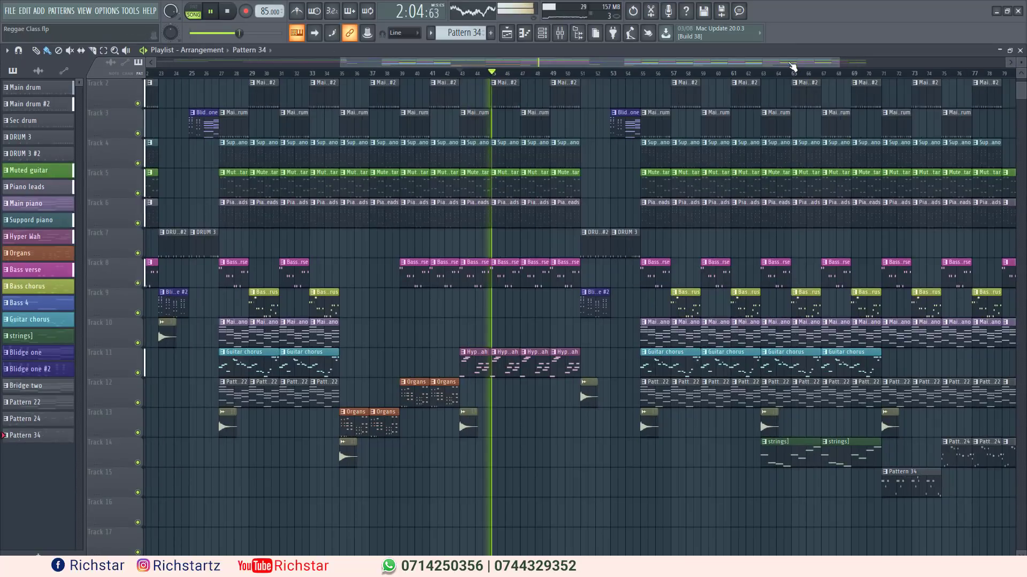
click(788, 59)
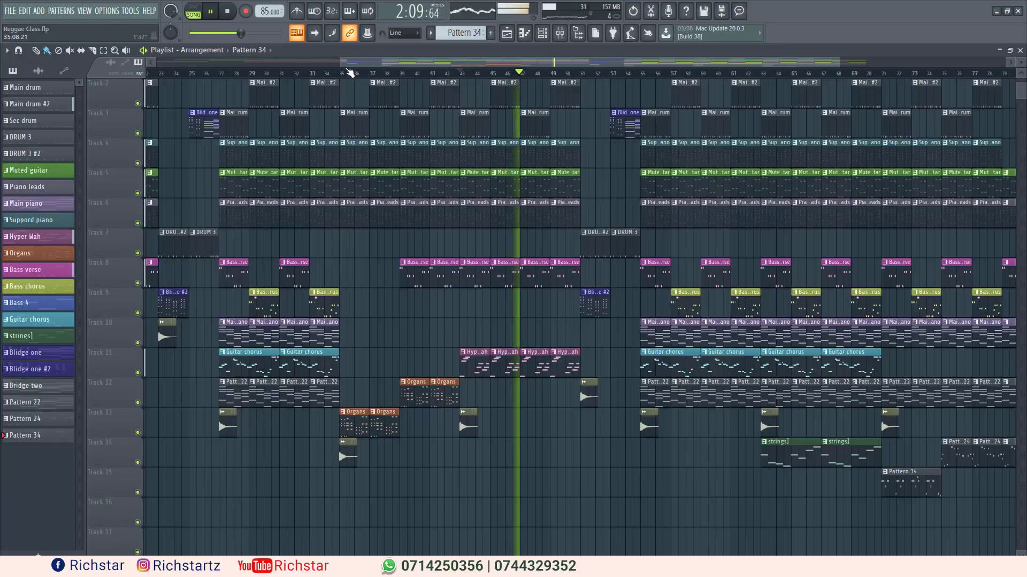
scroll(350, 73, down, 3)
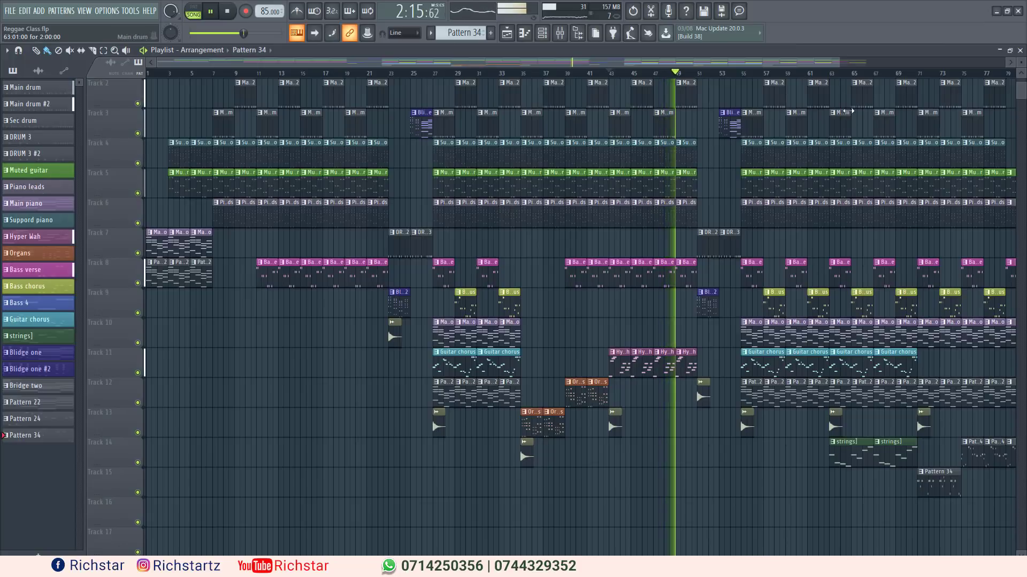
scroll(971, 77, down, 3)
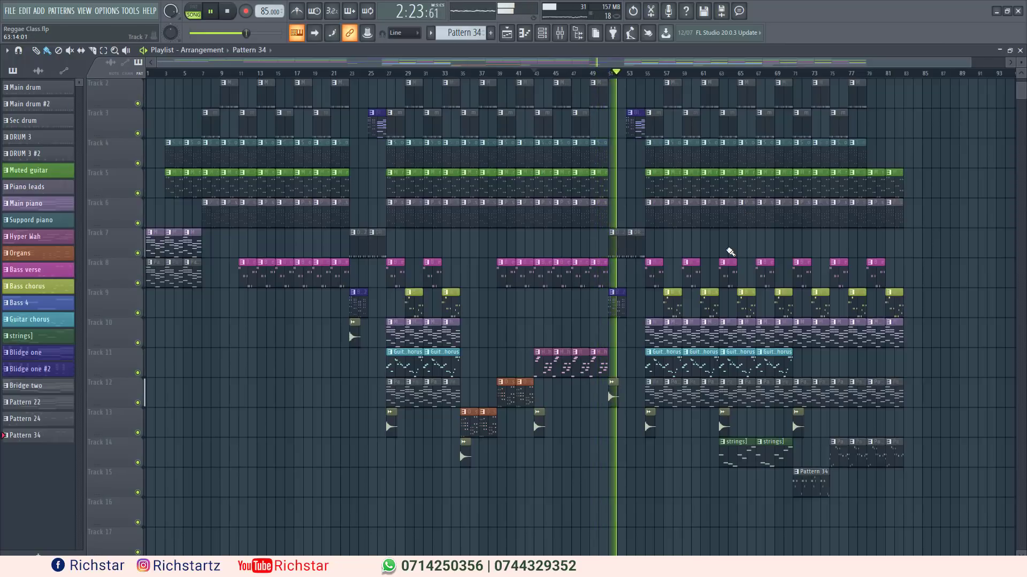
scroll(729, 251, up, 1)
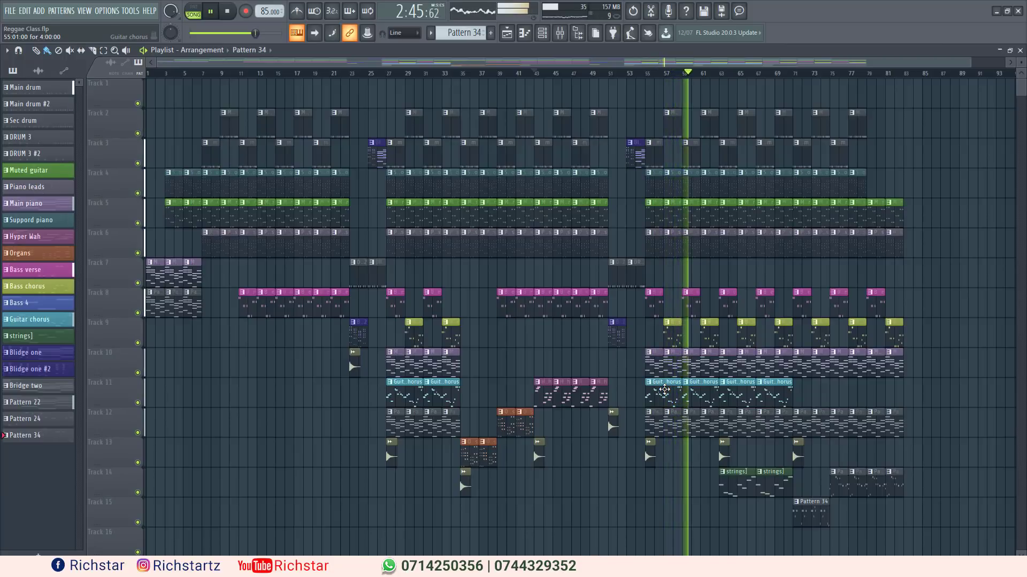
Step: Select the Guitar chorus pattern from its track 11 clip and loop the song over bars 55 to 63
double_click(664, 389)
key(Escape)
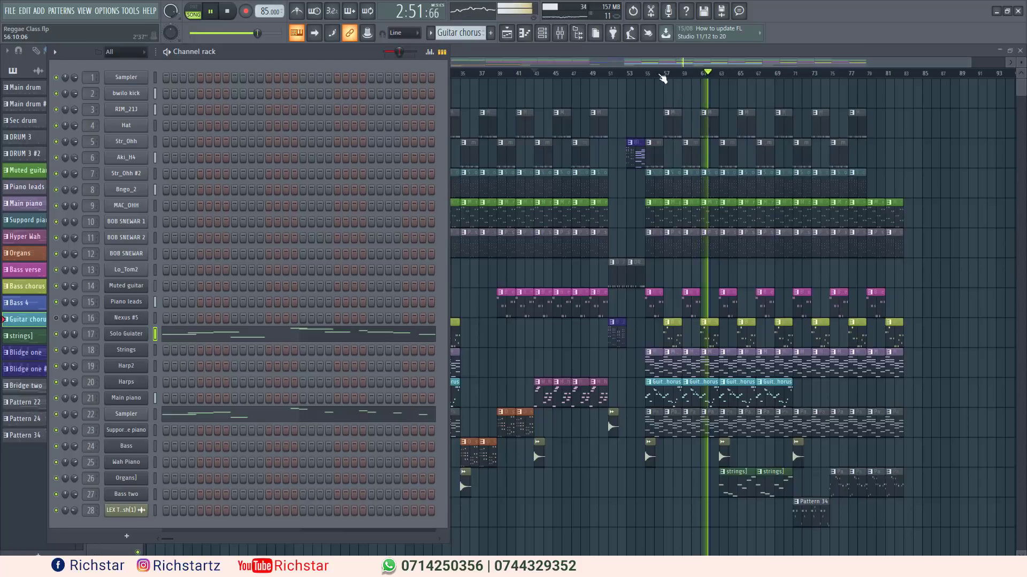
click(578, 34)
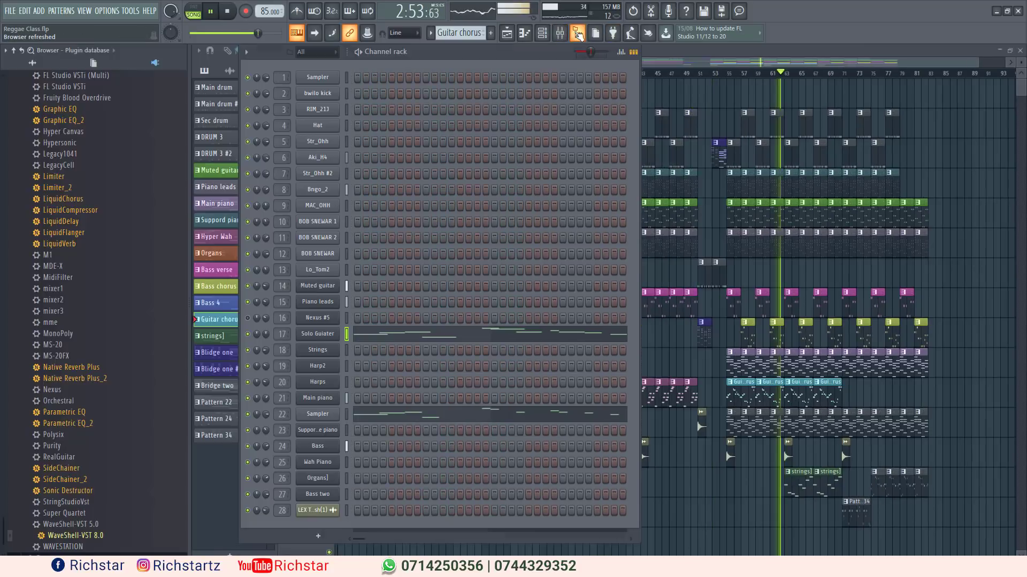
click(577, 34)
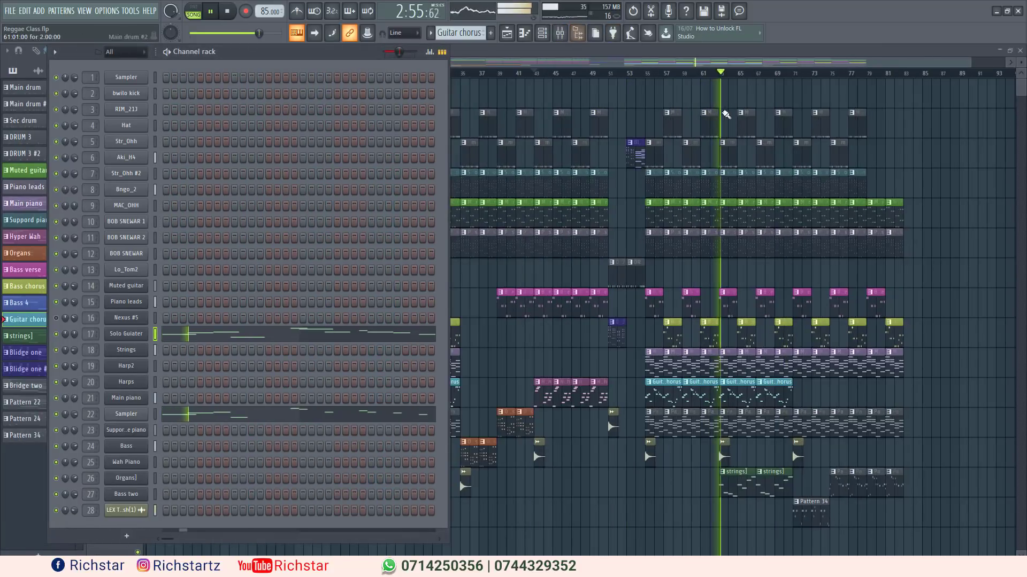
drag(647, 73, 721, 86)
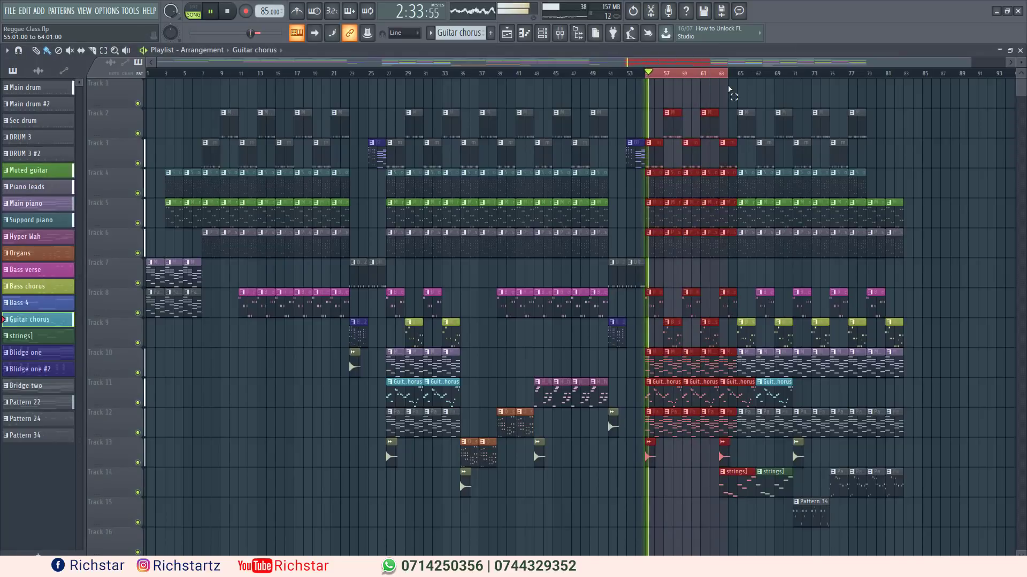
Step: Bring the mixer forward, test-mute the Nexus #3 track briefly and select it for editing
key(F5)
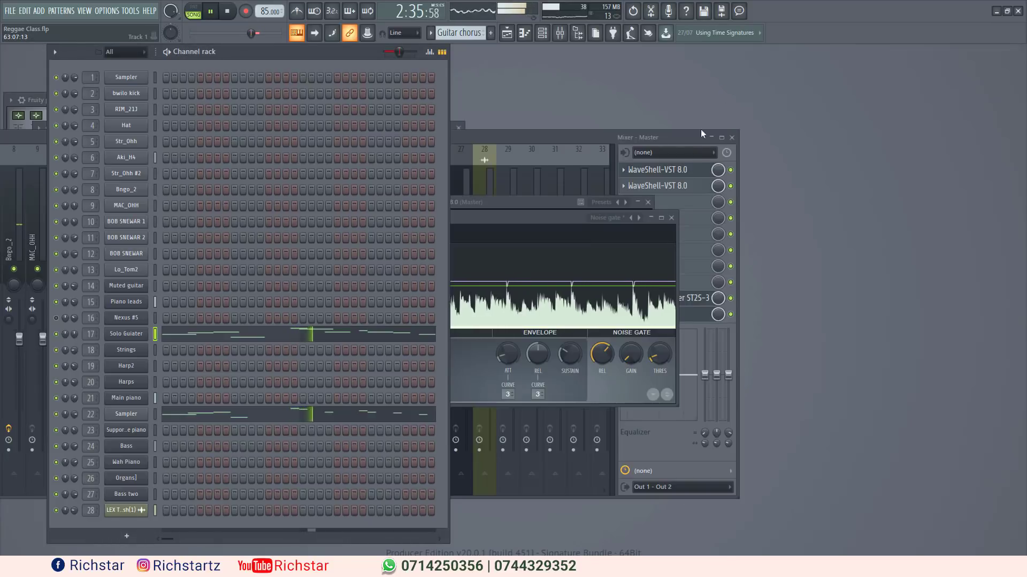
click(583, 134)
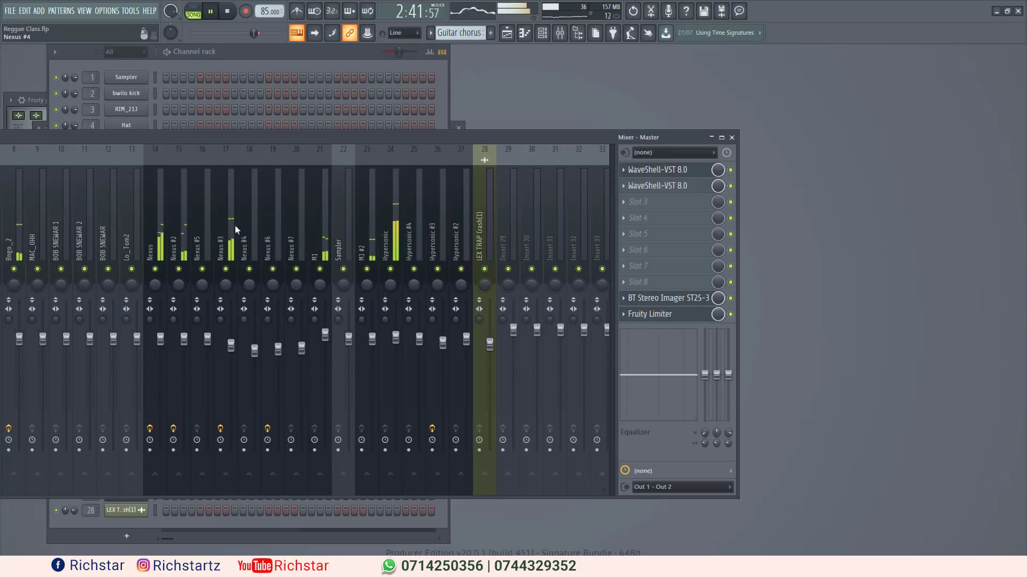
click(227, 270)
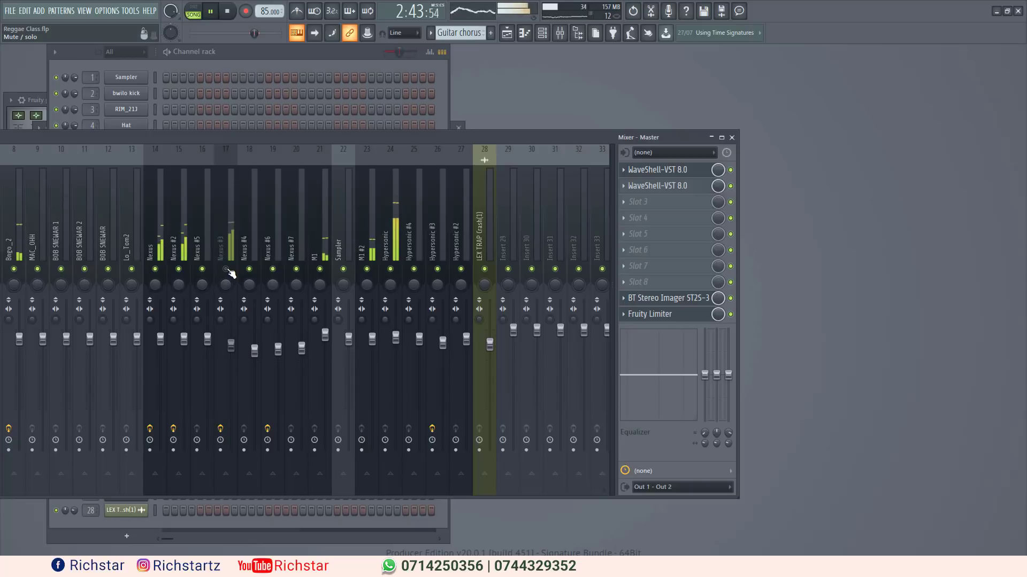
click(219, 200)
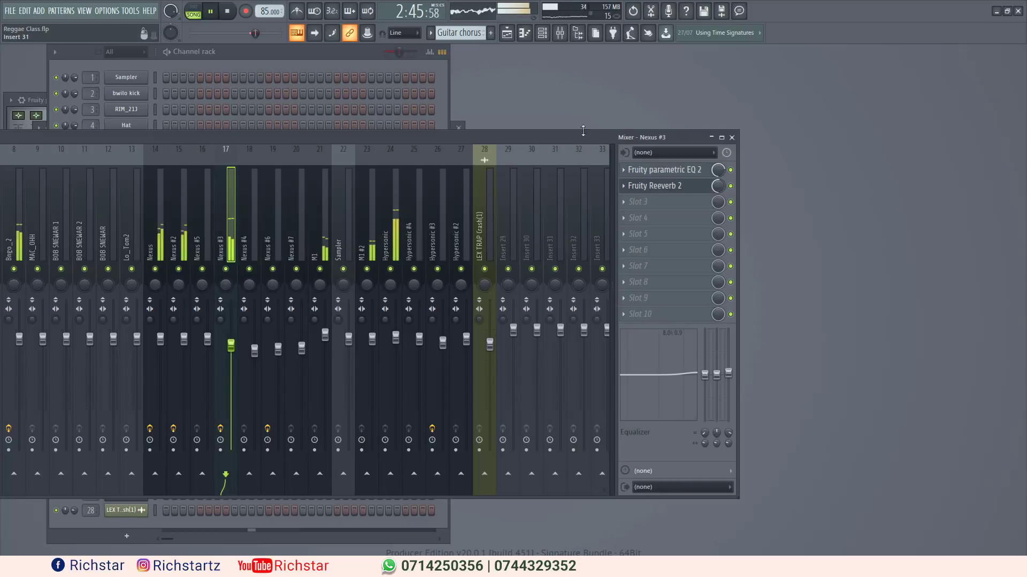
drag(615, 136, 757, 56)
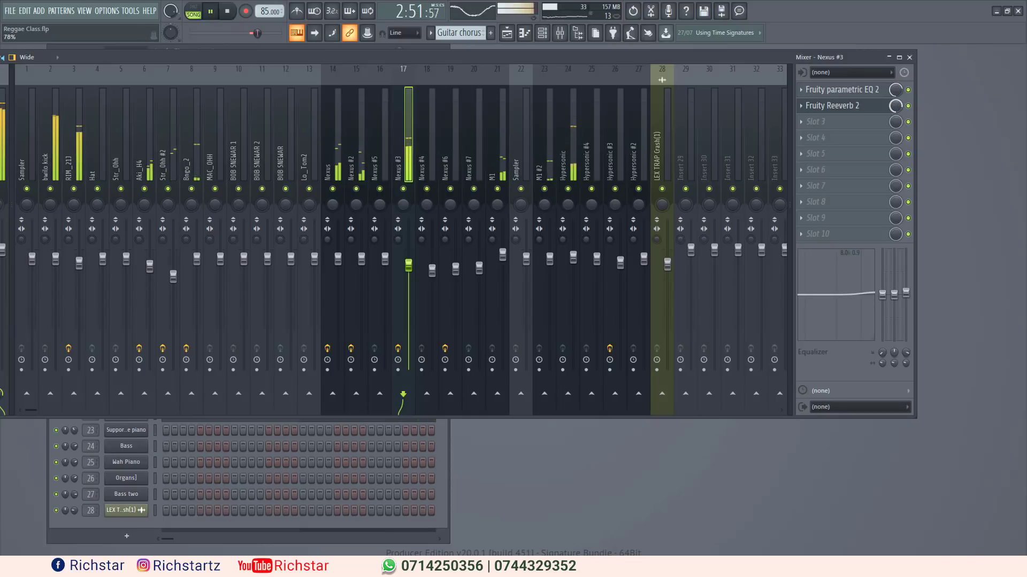
Step: Load the Large Hall preset in the Fruity Reeverb 2 on the Nexus #3 track and close the plugin window
click(877, 106)
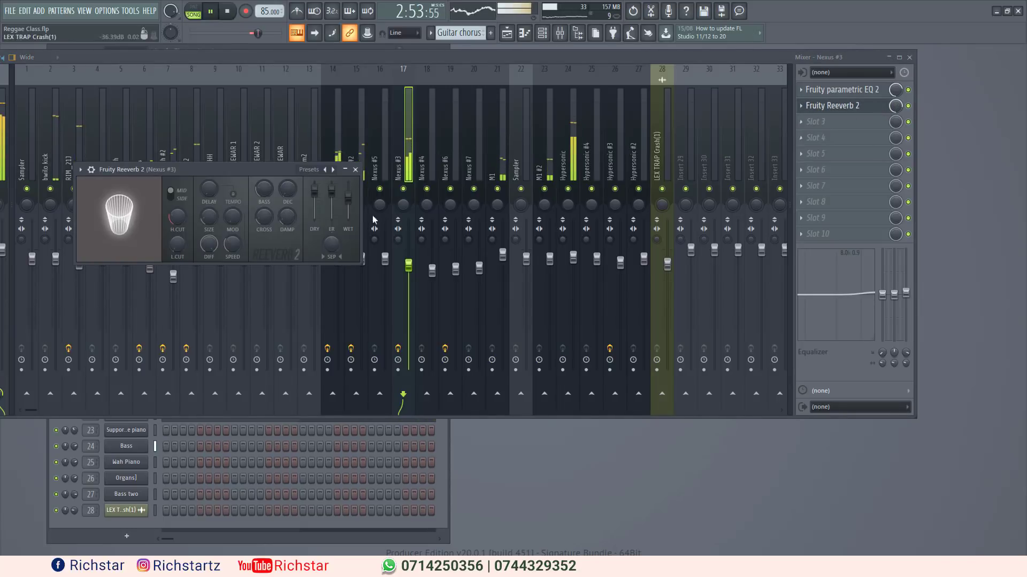
click(338, 172)
click(360, 204)
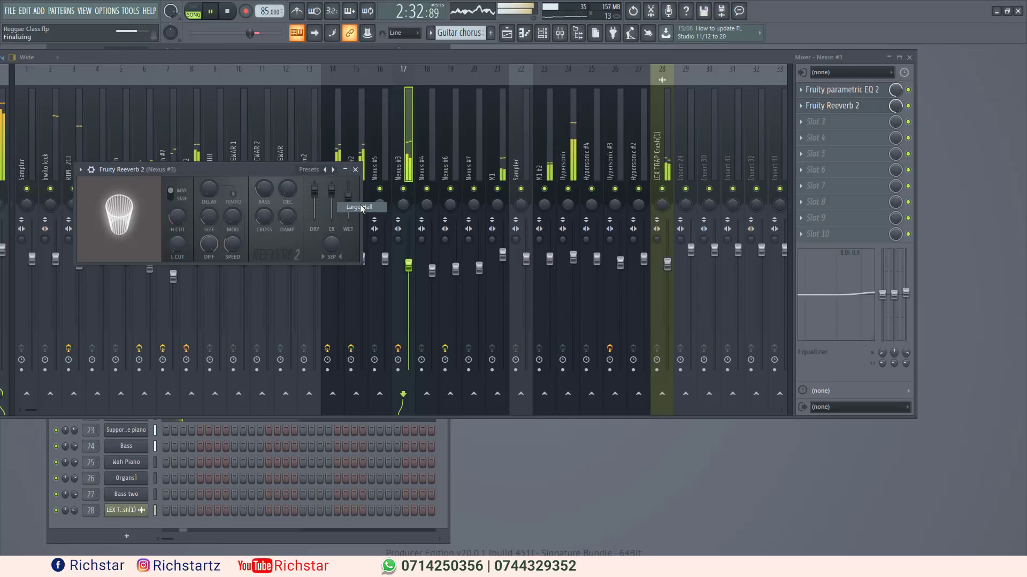
click(355, 170)
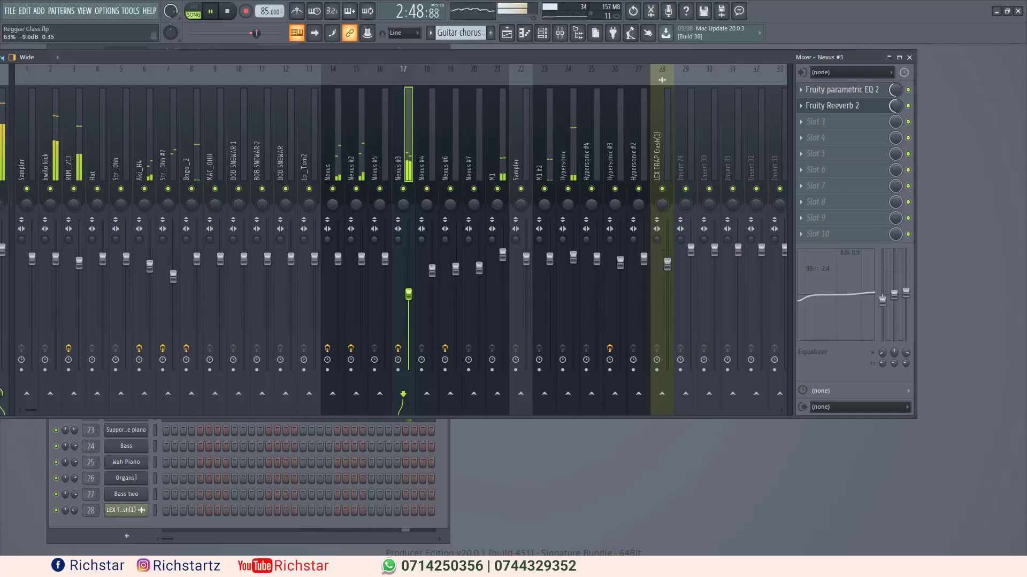
Step: Fine-tune the Nexus #3 track's volume fader to slightly above -8.4 dB and close the mixer
drag(408, 294, 408, 291)
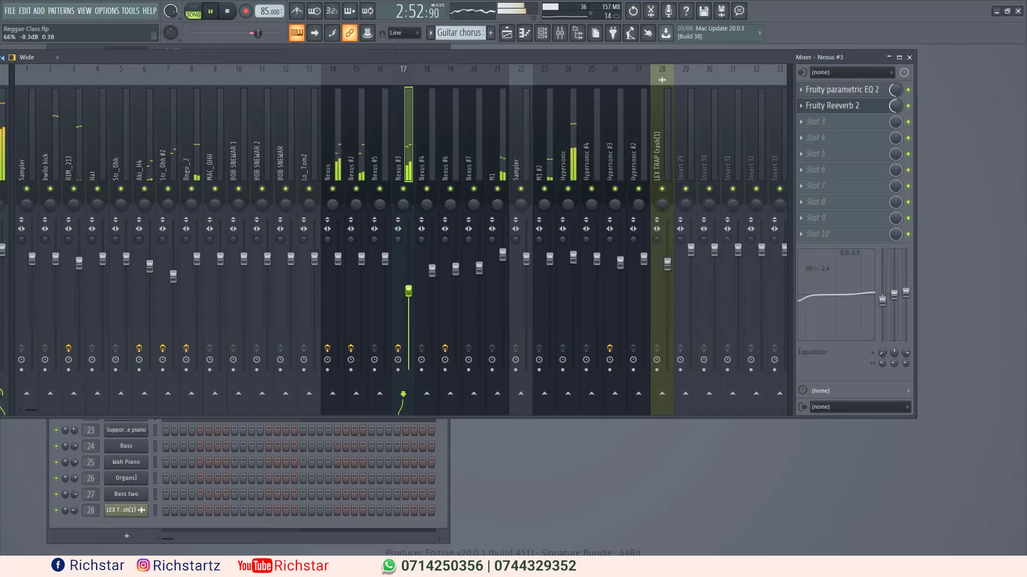
drag(413, 296, 414, 297)
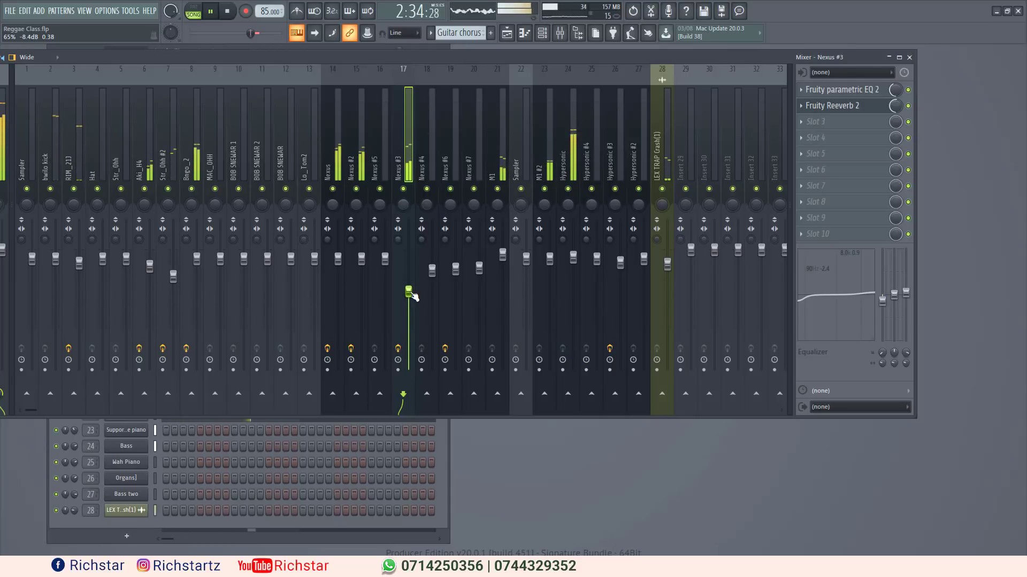
drag(408, 291, 408, 287)
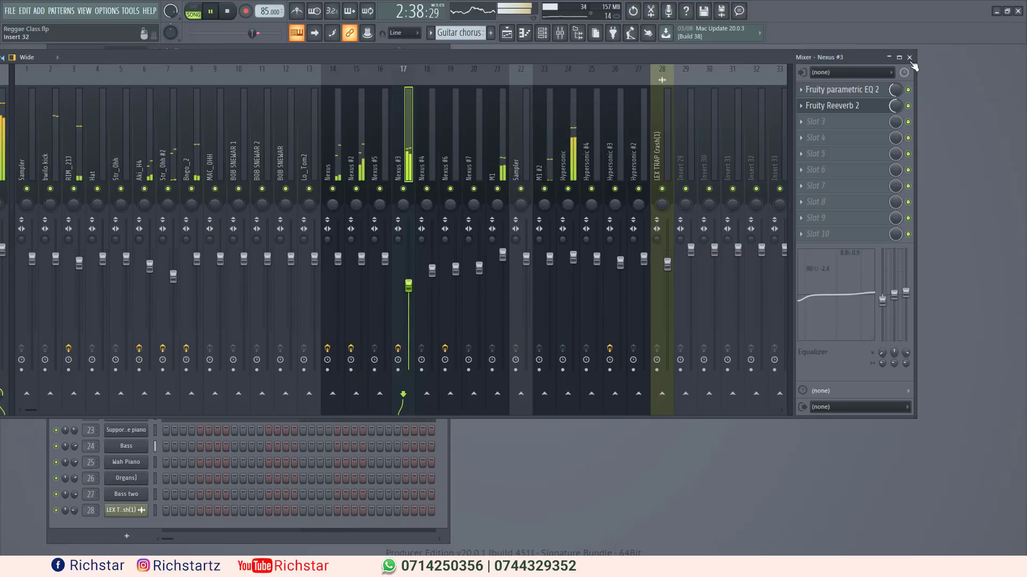
click(909, 57)
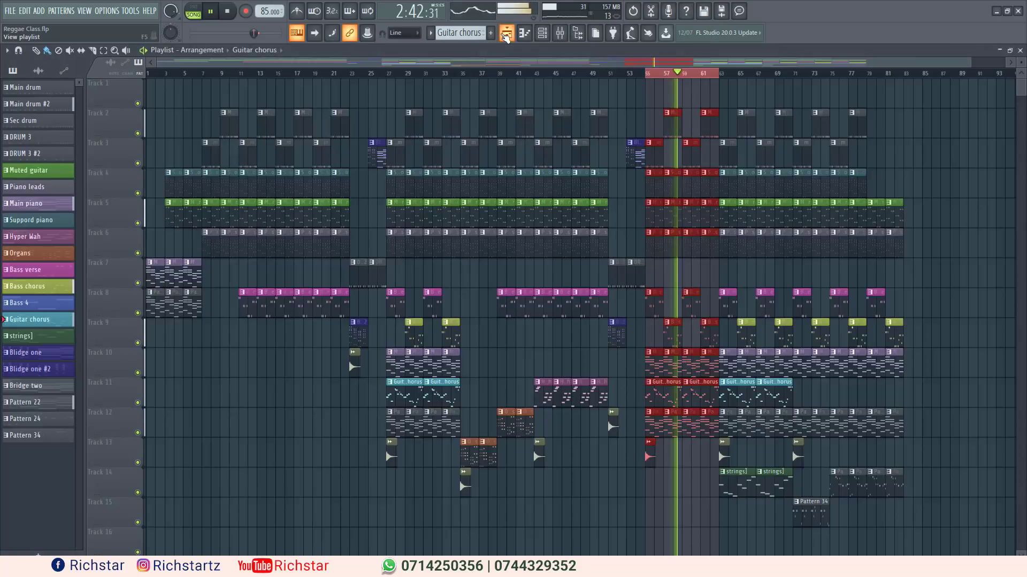
Step: Show the playlist and clear the loop selection over bars 55 to 63 to play the whole song
click(506, 33)
click(652, 81)
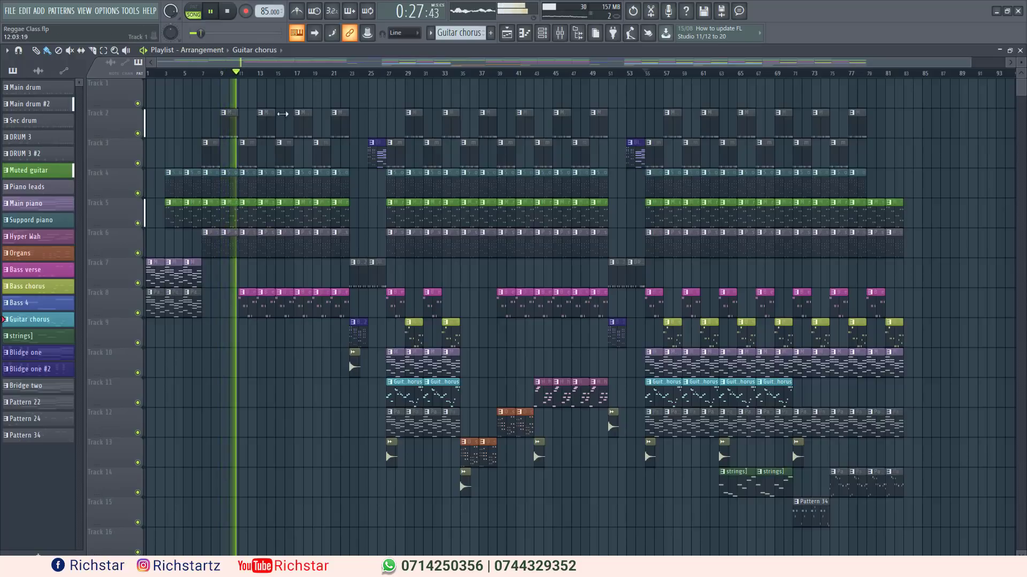
key(F5)
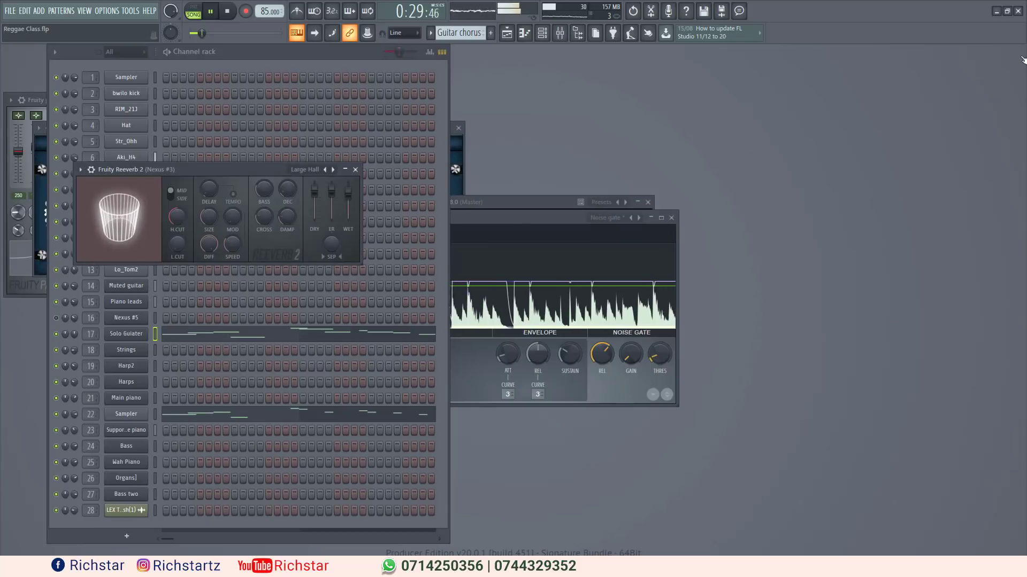
key(F5)
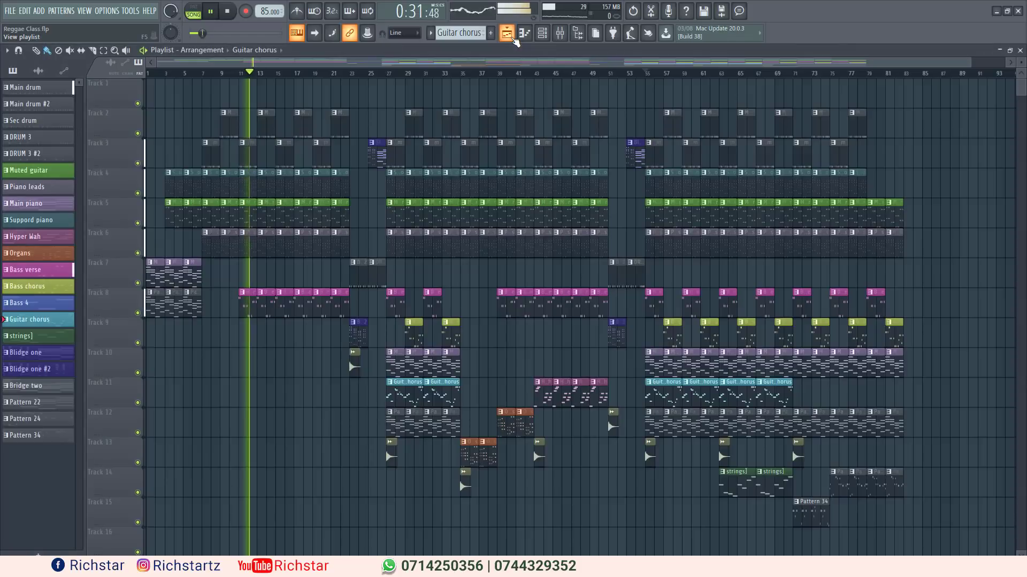
Step: Show the mixer, open the Fruity Reeverb 2 on the RIM_21J track and set its mix level to about 8%
click(577, 32)
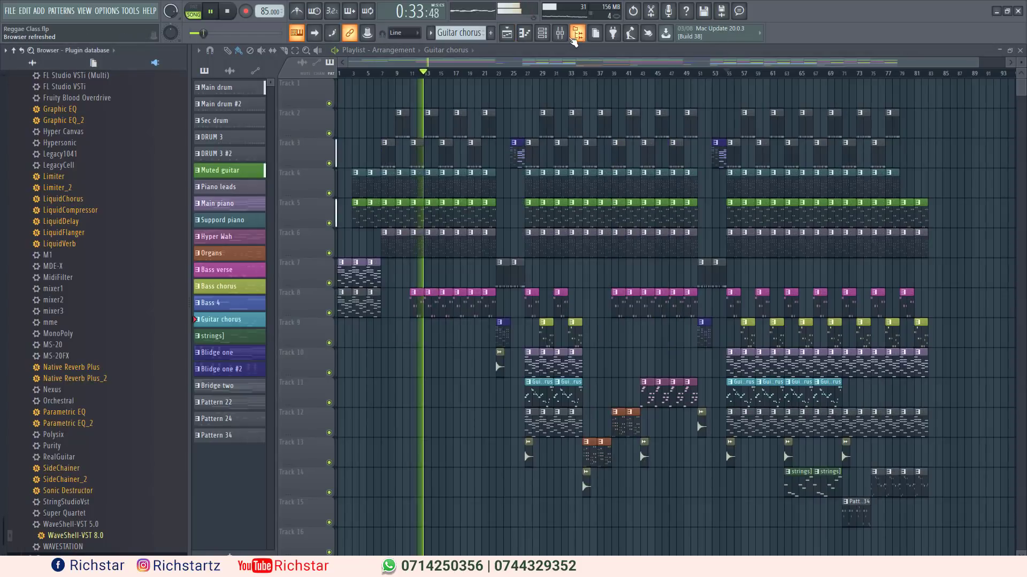
click(560, 33)
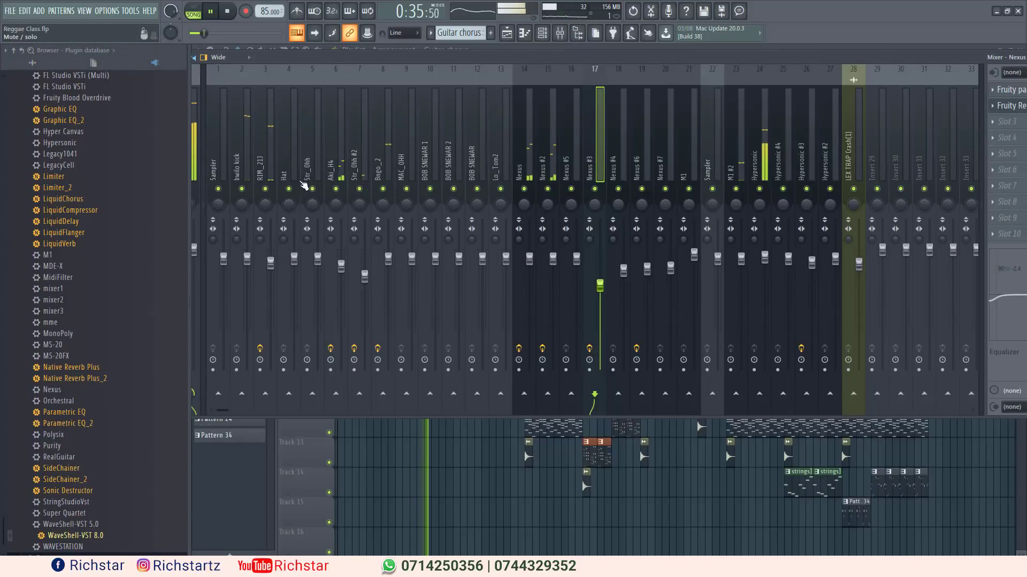
click(262, 133)
drag(686, 61, 515, 79)
click(907, 111)
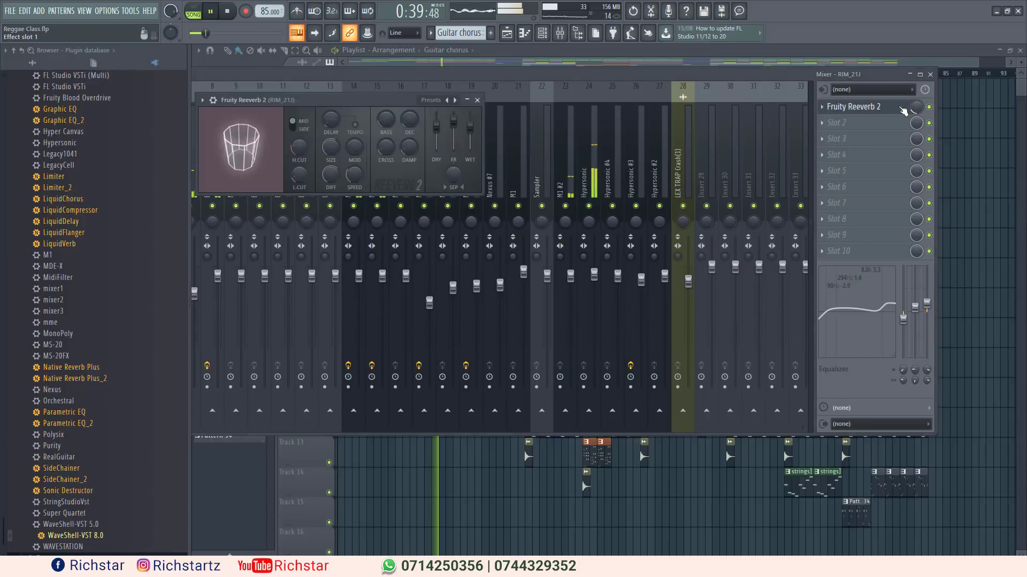
key(Escape)
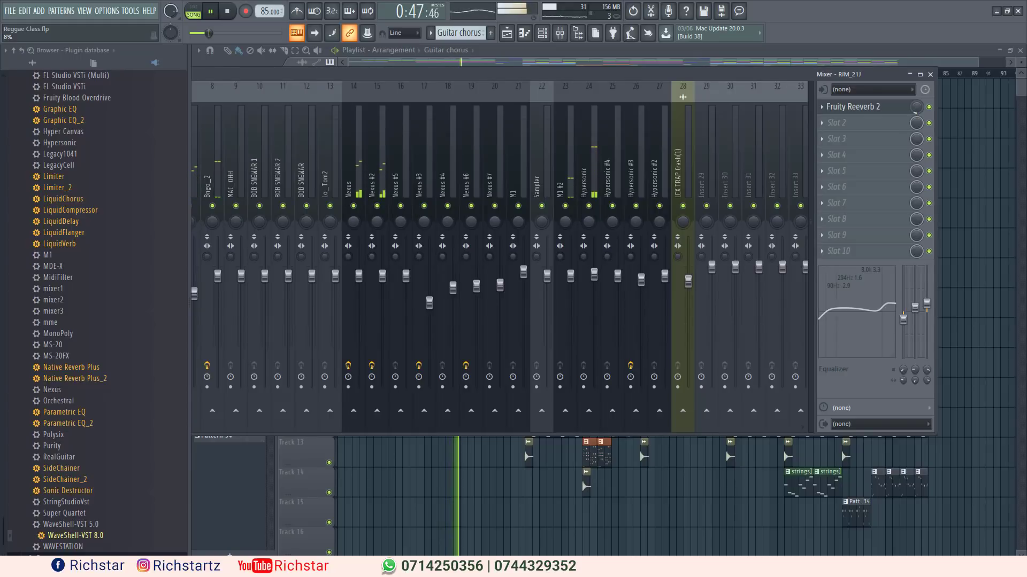
Step: Close the RIM_21J reverb window and reposition the mixer so that the Master and all drum tracks are in view
drag(573, 81, 499, 403)
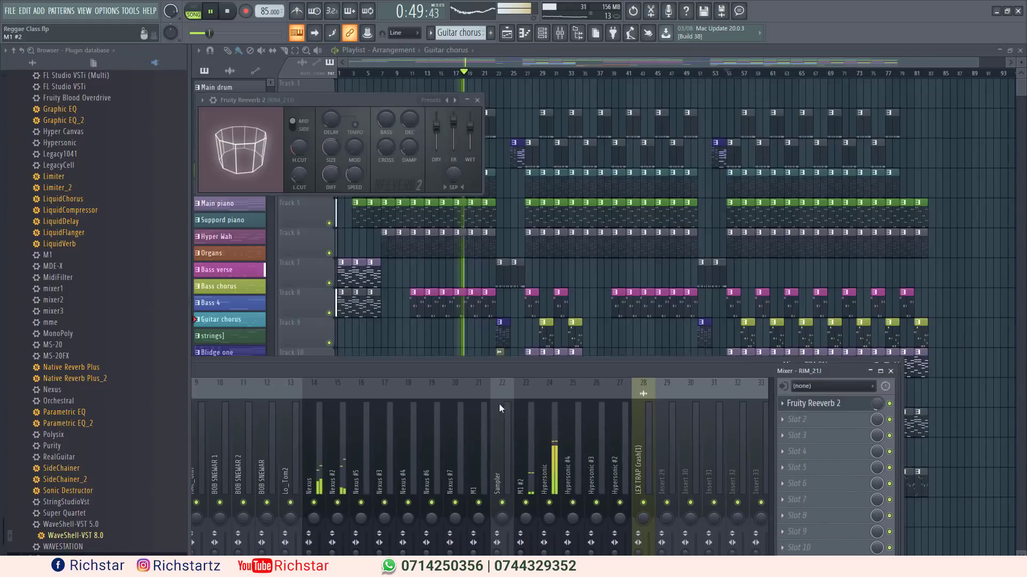
click(477, 100)
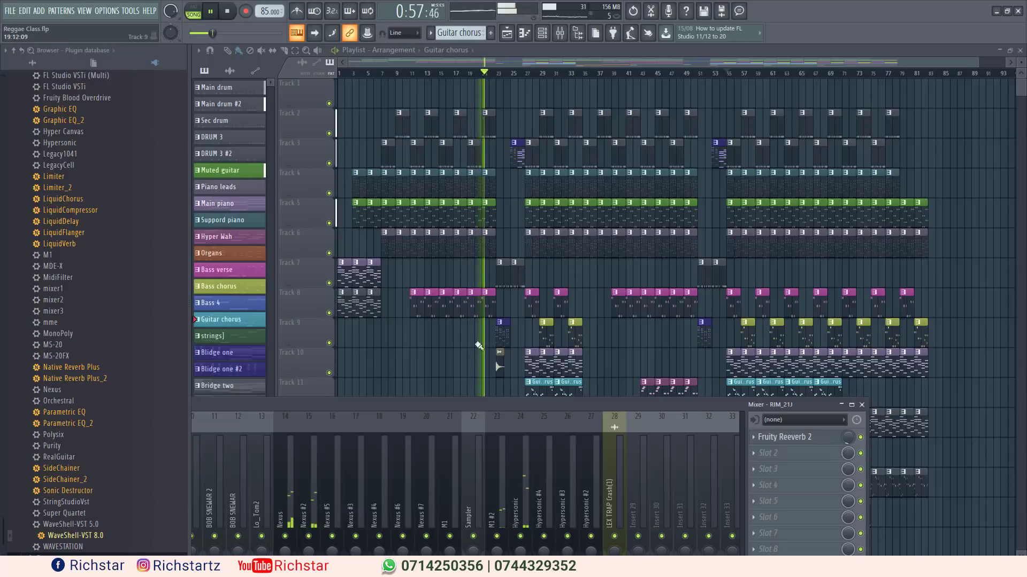
drag(455, 402, 817, 89)
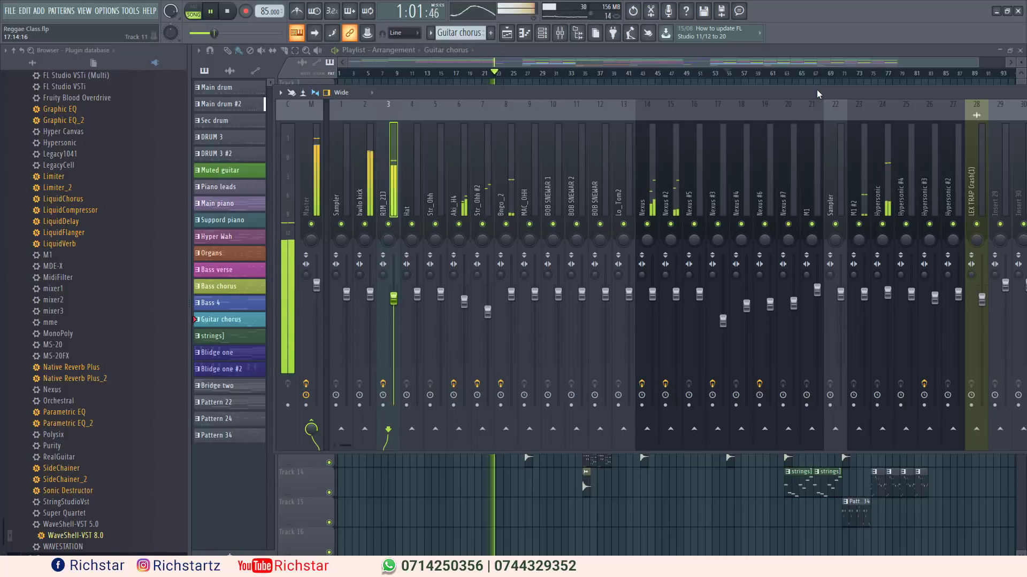